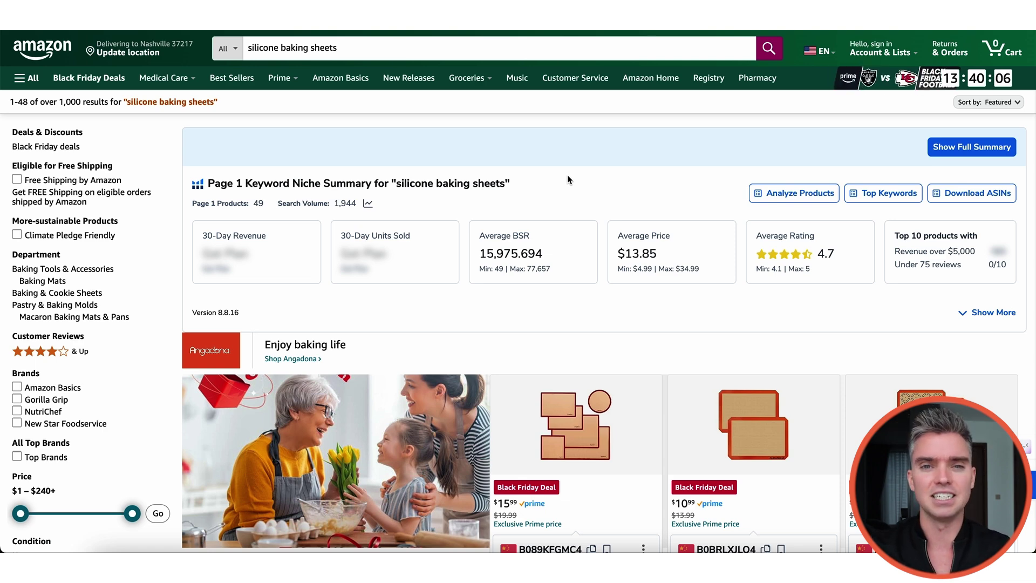
Open the Amazon Basics two-pack silicone baking mat listing from the silicone baking sheets search results
left_click(374, 43)
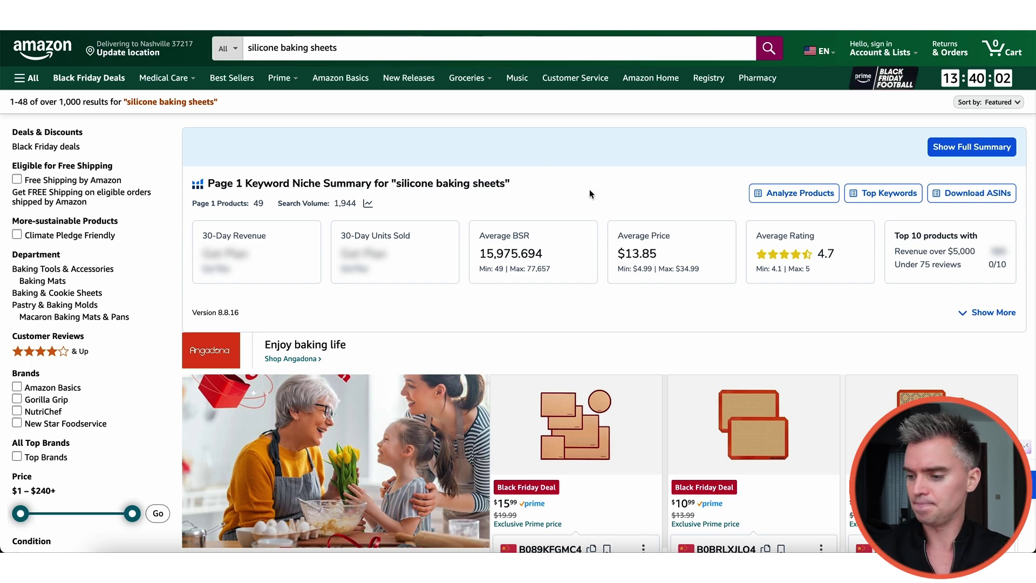
scroll(626, 189, "down", 1)
scroll(626, 190, "down", 15)
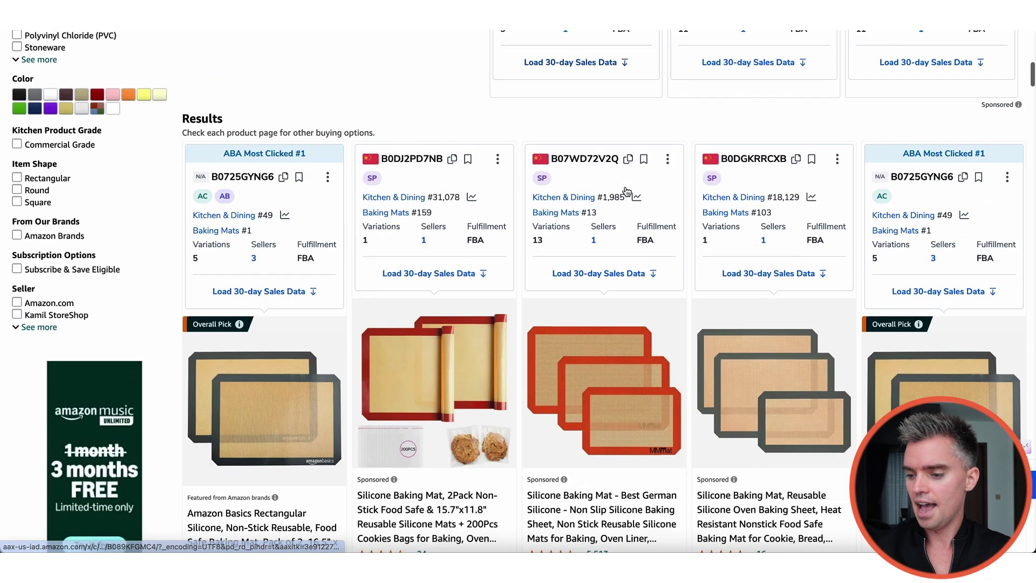
scroll(518, 267, "down", 4)
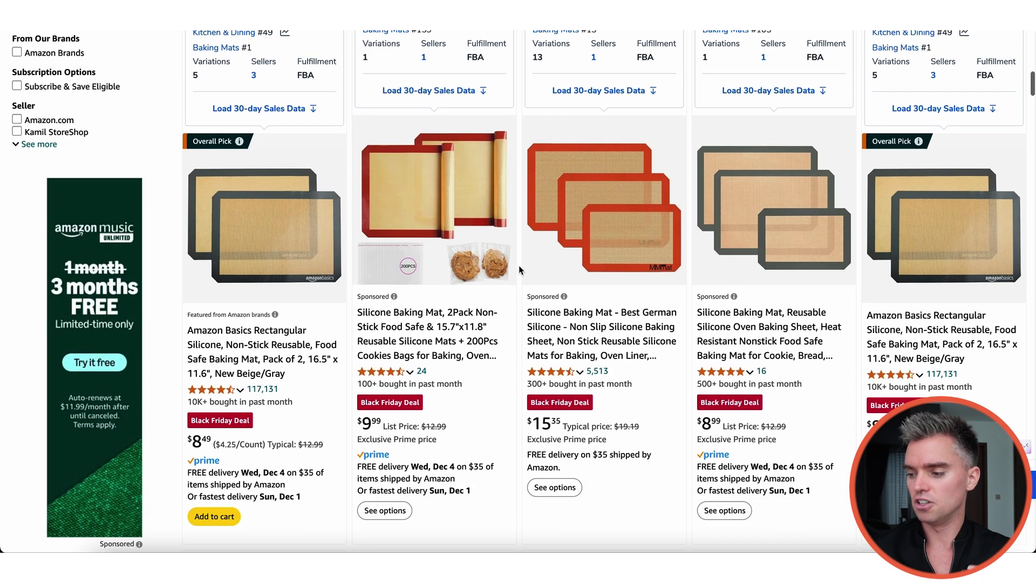
scroll(519, 264, "up", 1)
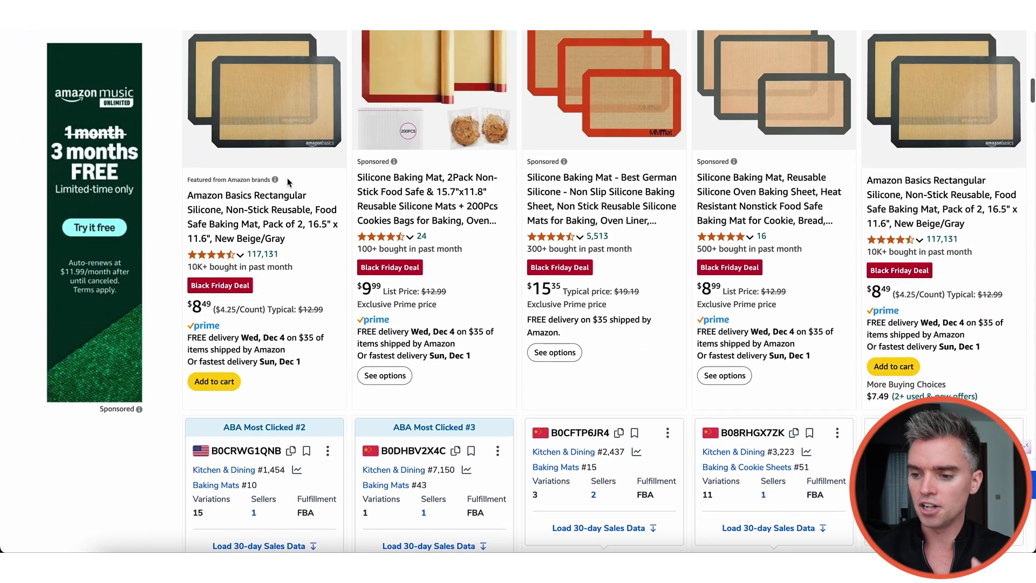
scroll(473, 250, "up", 1)
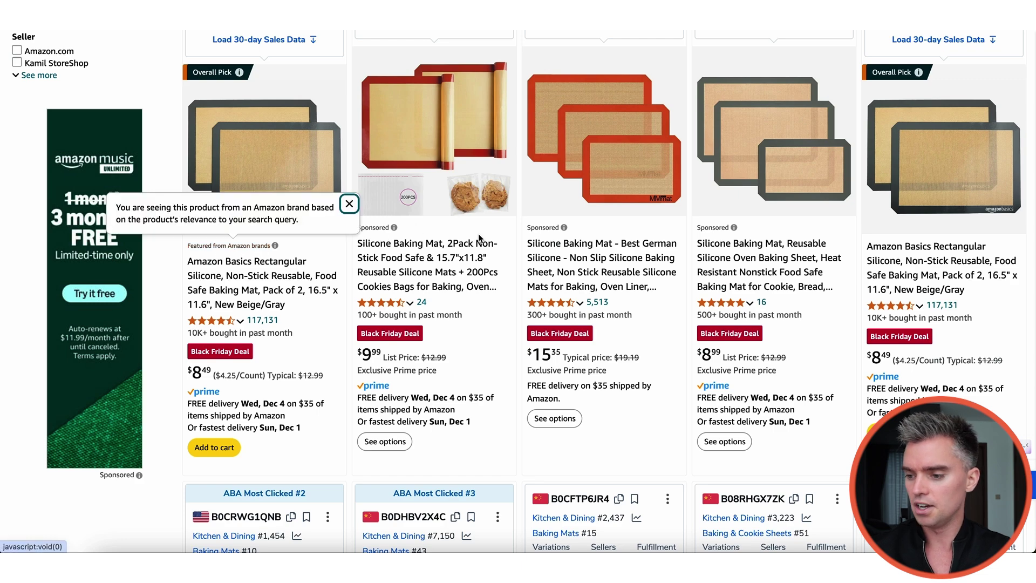
left_click(902, 291)
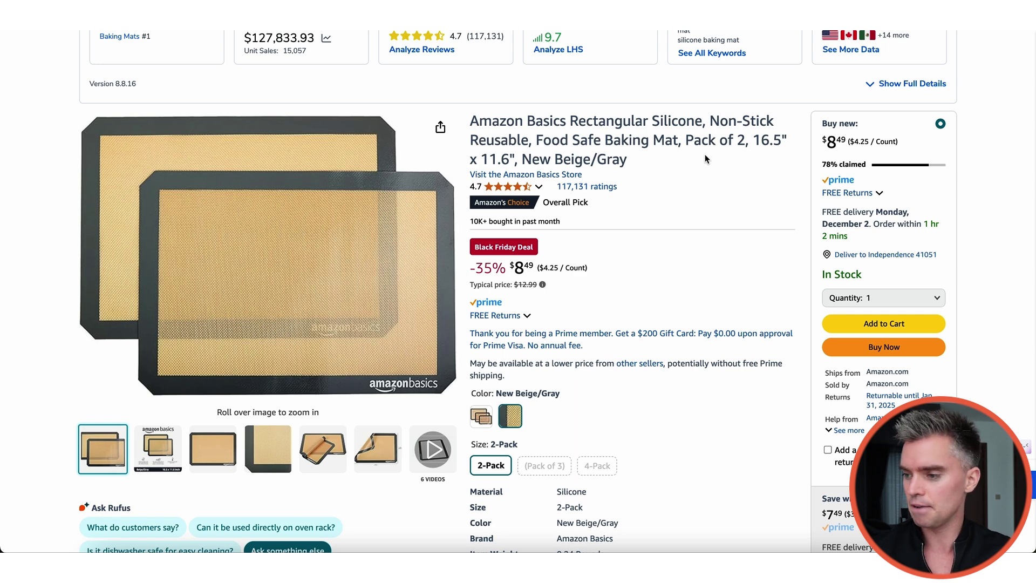
Launch the product research extension's Review Insights tool for the Amazon Basics baking mat listing
left_click(782, 5)
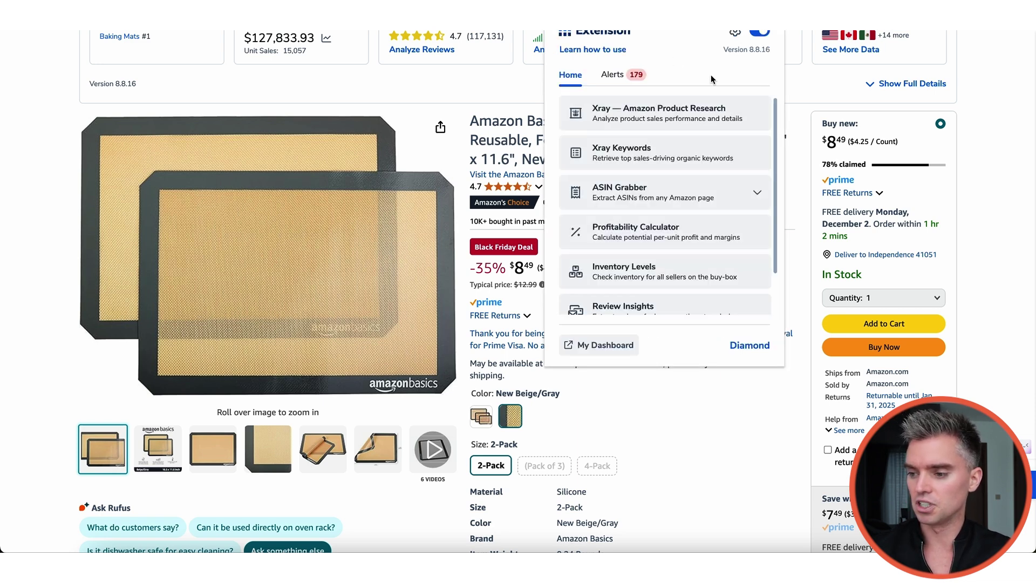
scroll(712, 175, "down", 2)
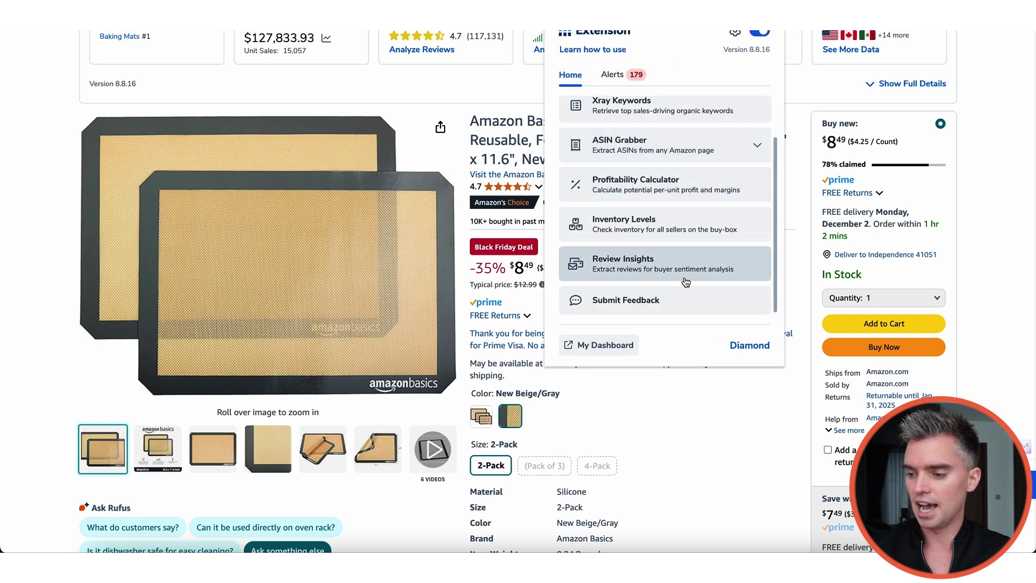
scroll(629, 268, "up", 1)
scroll(629, 268, "up", 1)
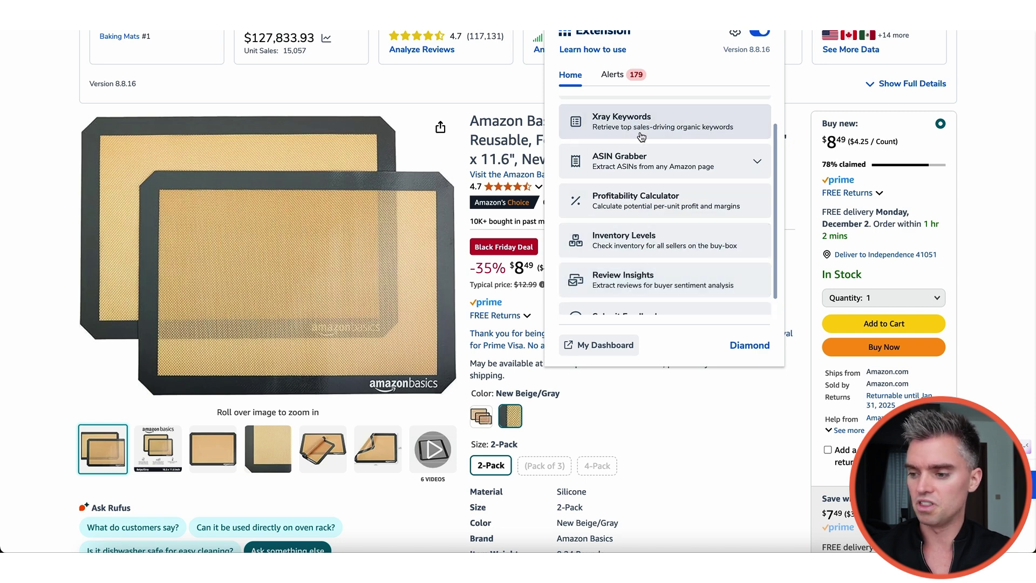
scroll(641, 236, "down", 1)
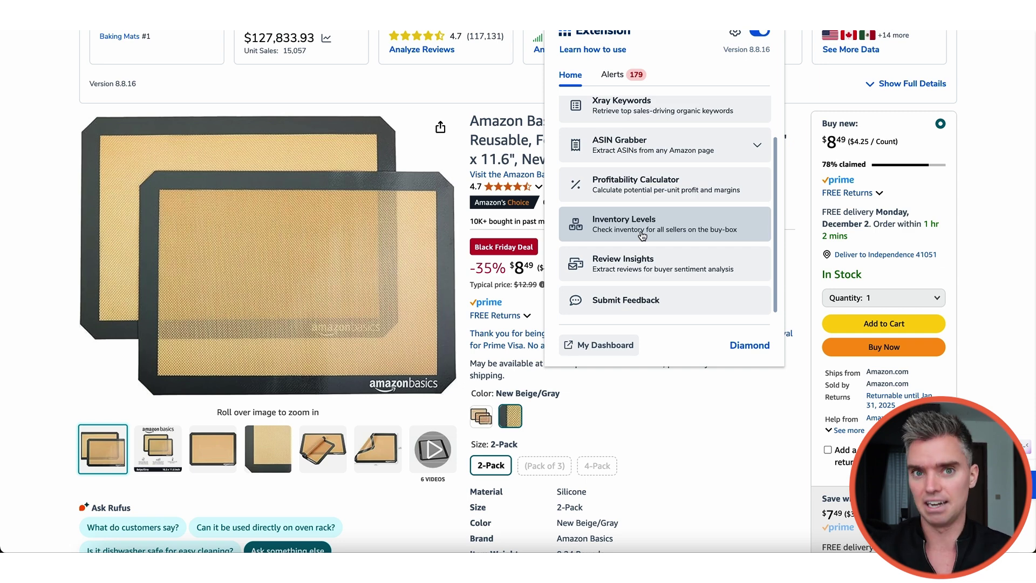
left_click(635, 272)
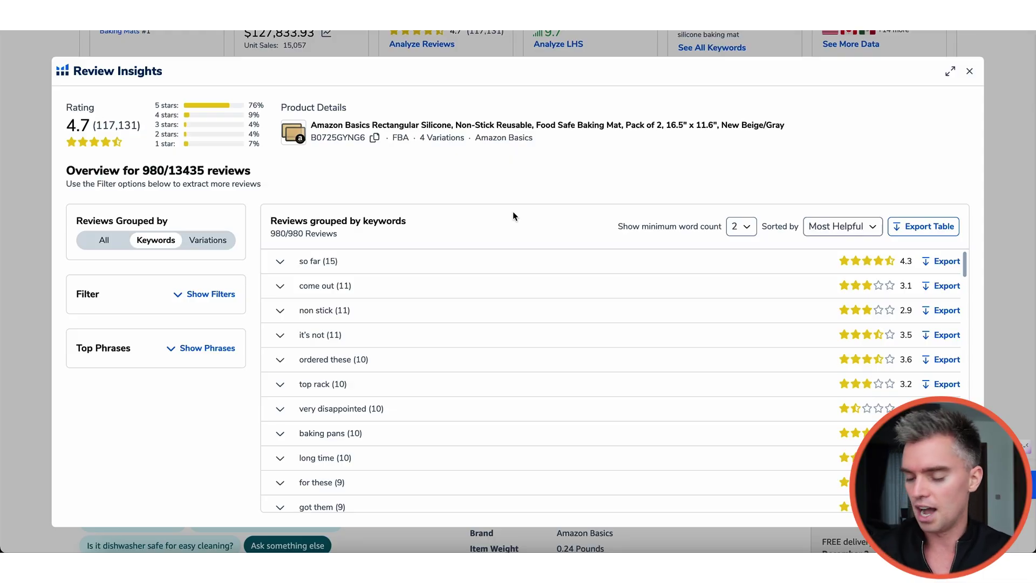
Examine the baking mat reviews grouped by keywords, comparing the recurring phrases and their star ratings
scroll(451, 235, "down", 3)
scroll(451, 237, "up", 1)
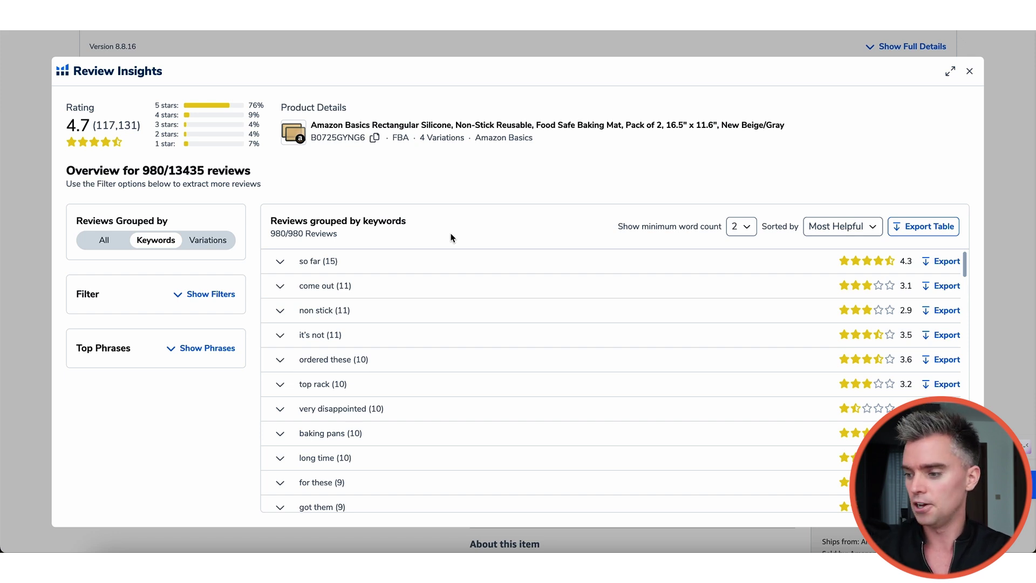
scroll(427, 277, "down", 1)
scroll(423, 291, "up", 1)
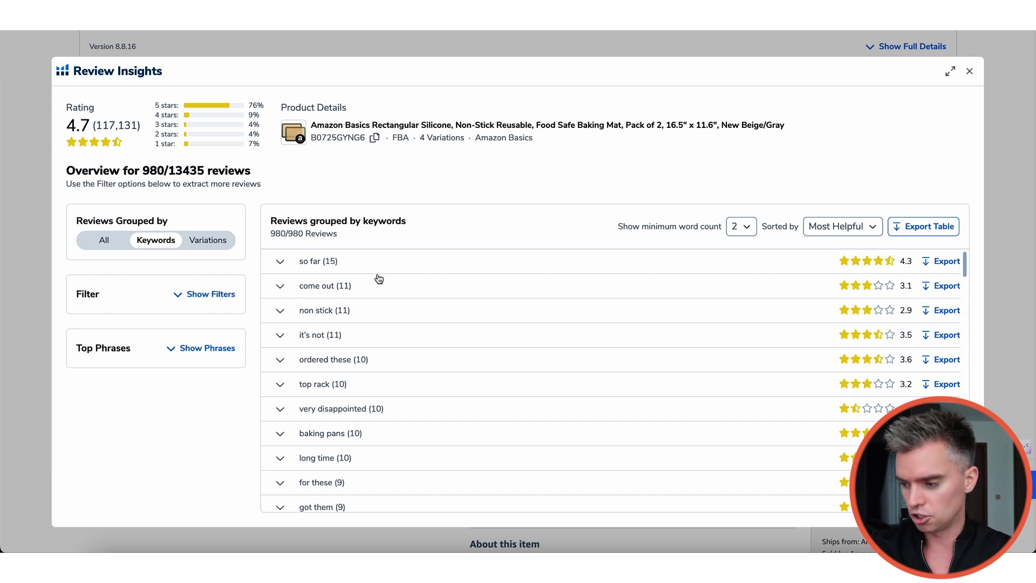
scroll(380, 279, "down", 1)
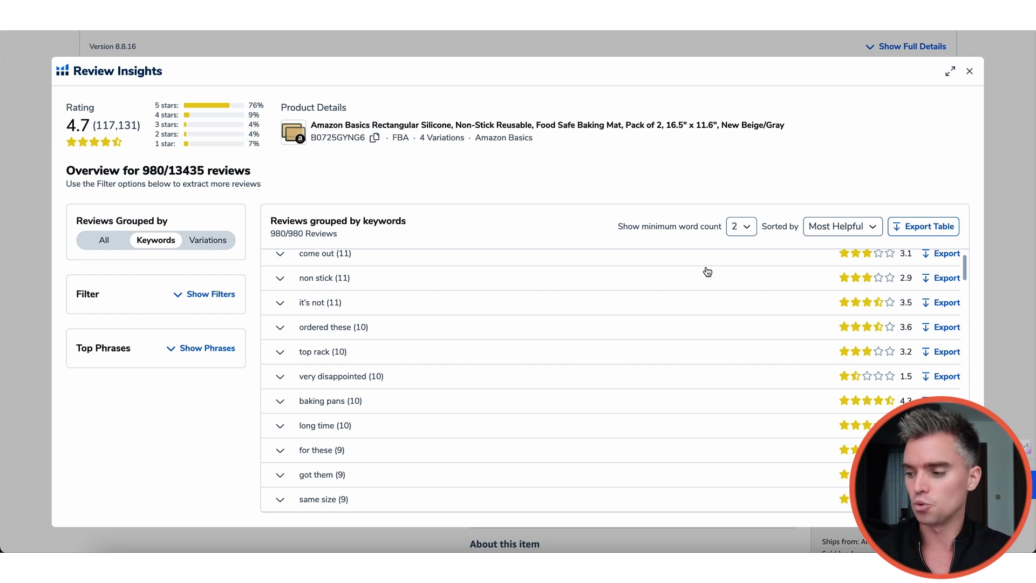
scroll(610, 267, "up", 1)
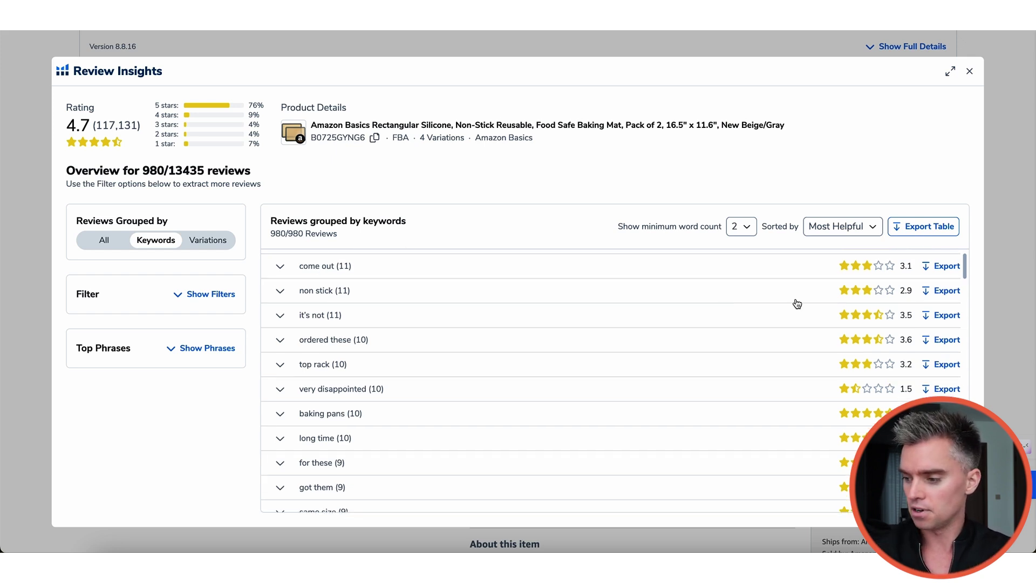
scroll(765, 302, "down", 1)
scroll(755, 301, "down", 3)
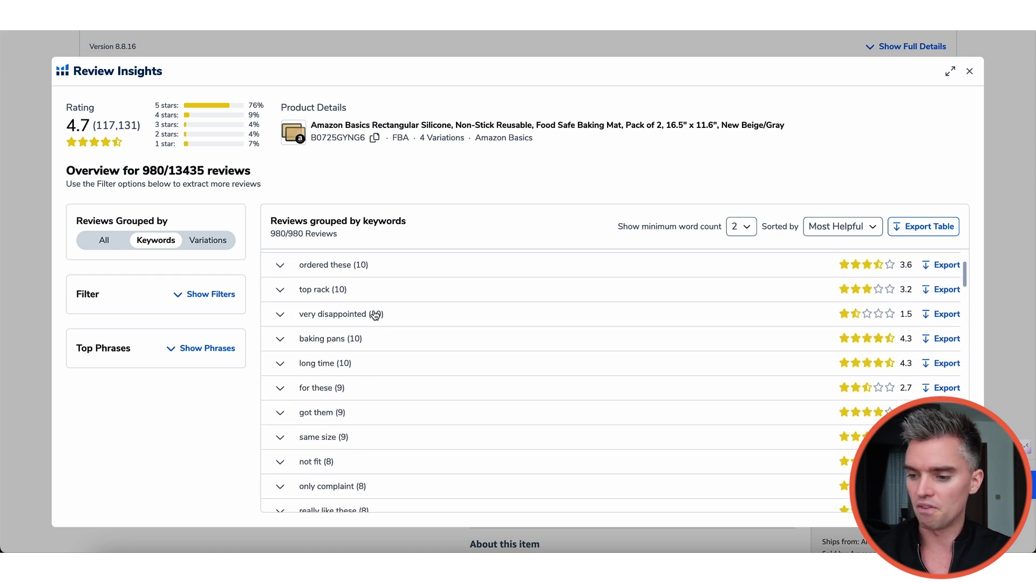
Expand the "very disappointed" keyword group, read its customer complaints, and collapse the group
left_click(318, 318)
scroll(527, 365, "down", 5)
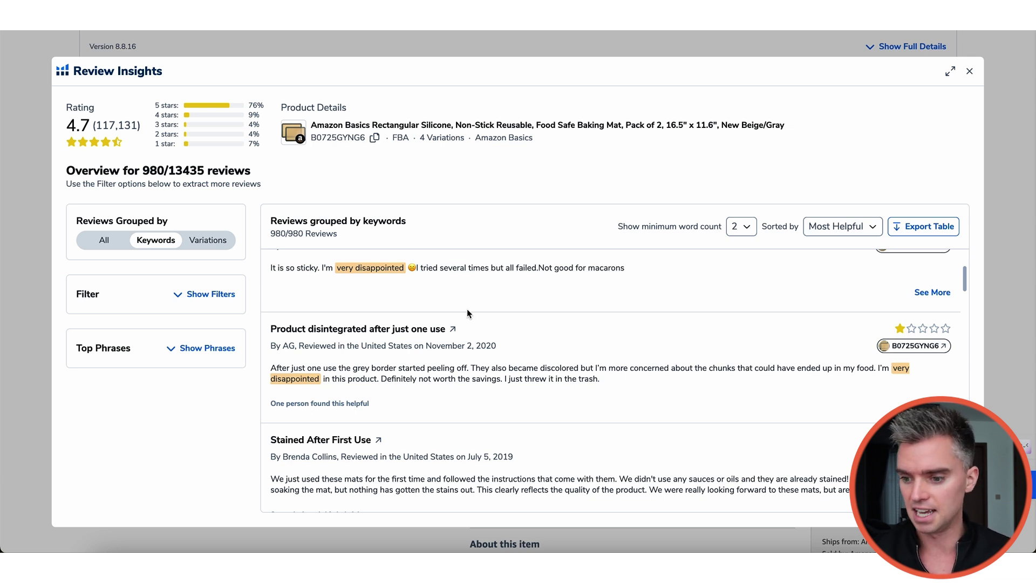
scroll(467, 313, "down", 3)
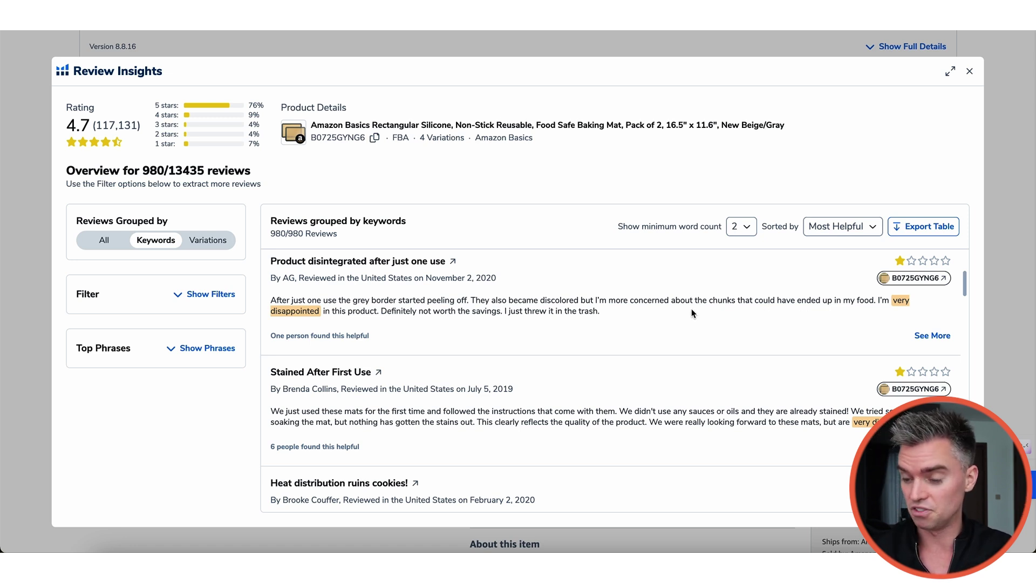
scroll(653, 320, "down", 3)
scroll(537, 335, "down", 3)
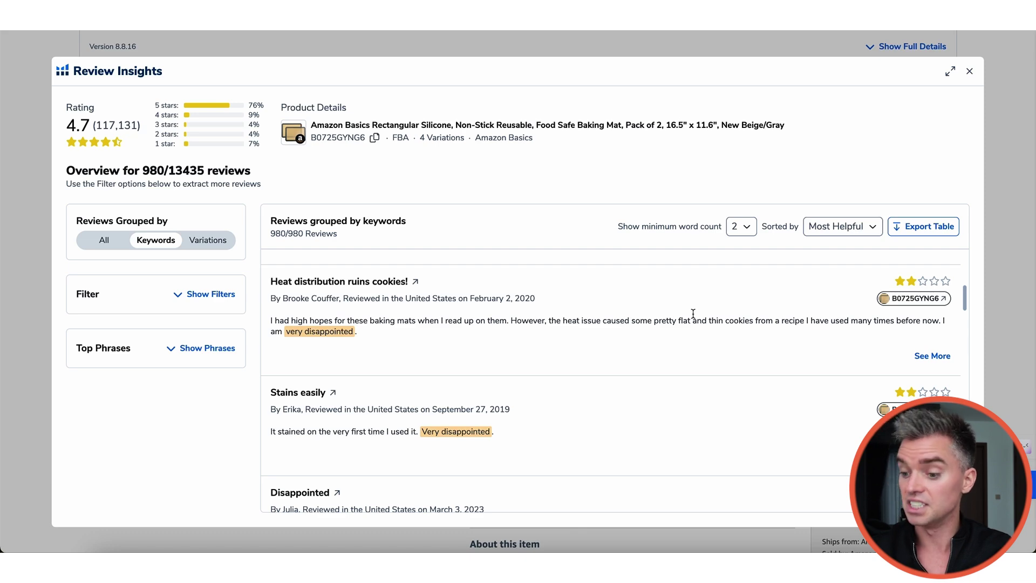
scroll(581, 310, "down", 4)
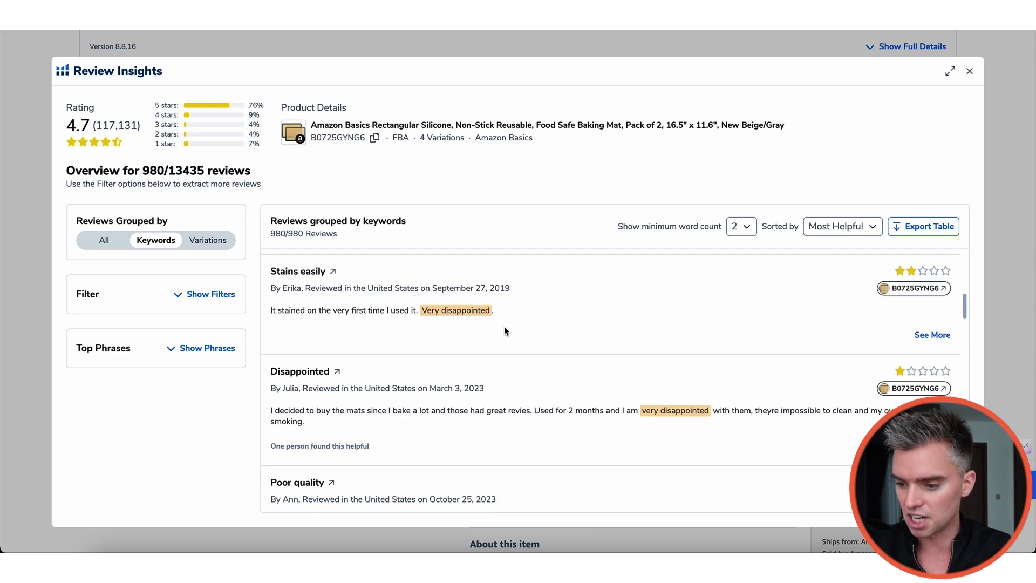
scroll(485, 327, "down", 2)
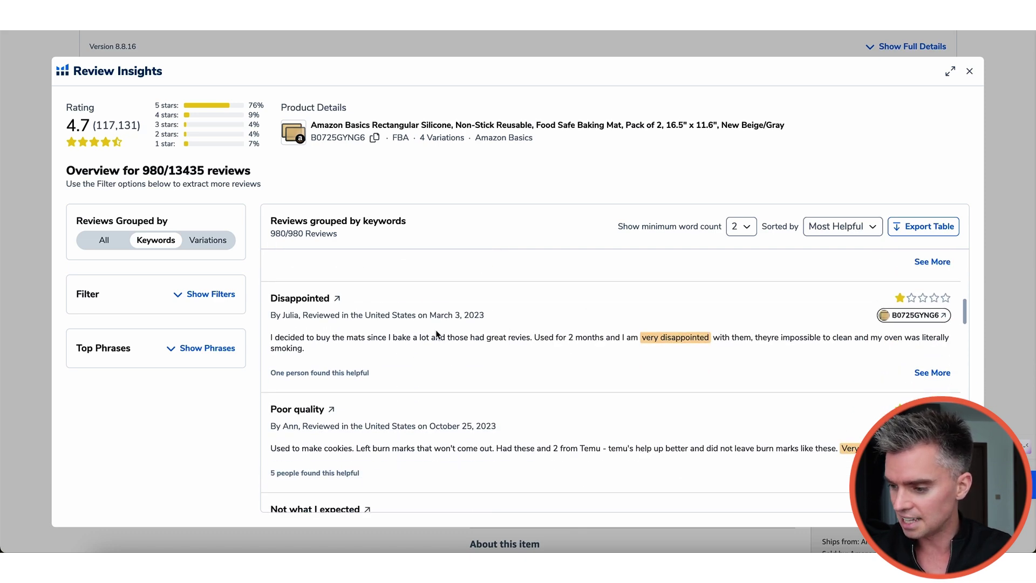
scroll(466, 335, "down", 2)
scroll(466, 335, "up", 15)
scroll(465, 330, "up", 10)
left_click(280, 358)
scroll(428, 360, "up", 2)
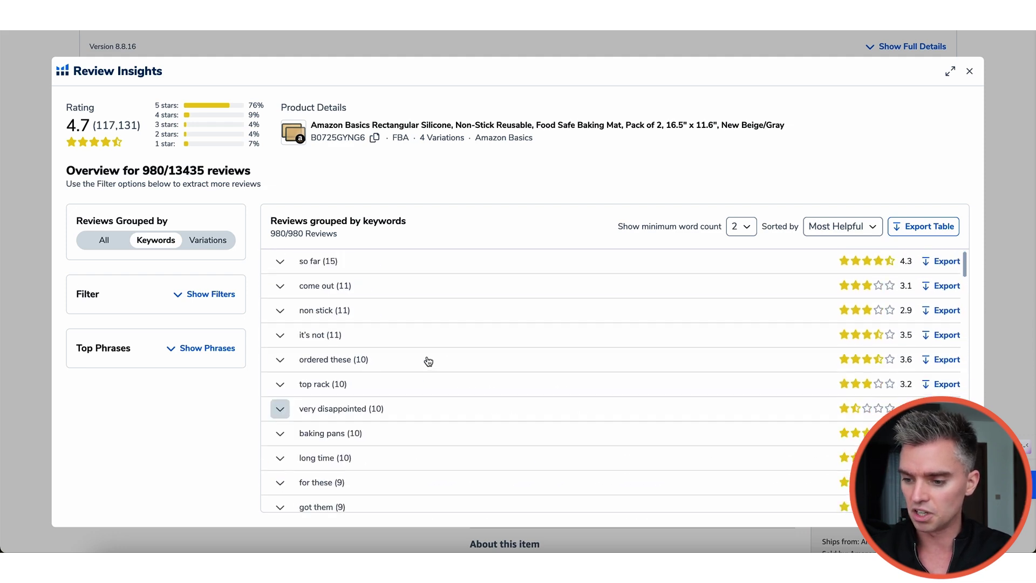
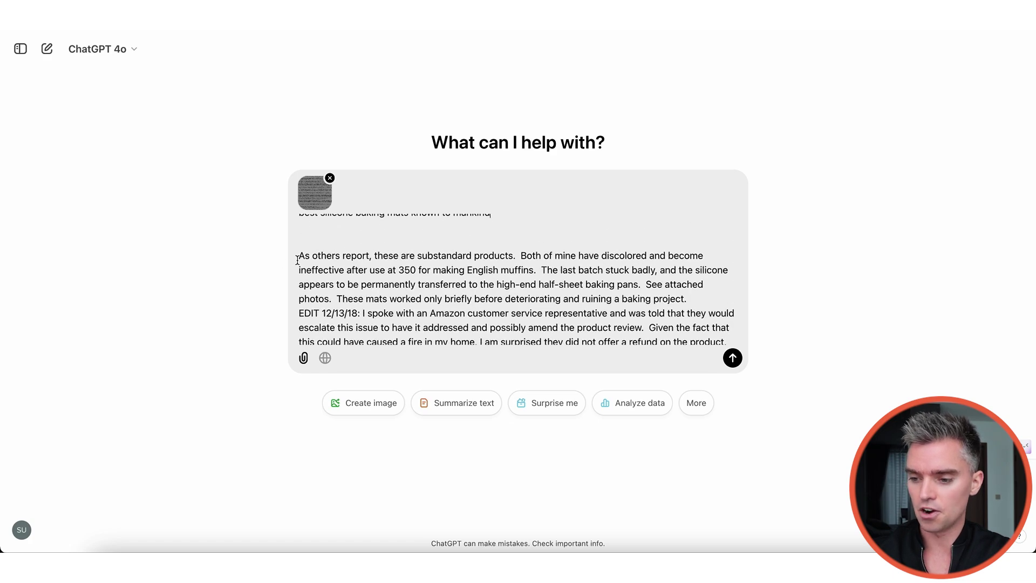
Switch to ChatGPT and read through the drafted review-analysis prompt, including its eight product questions and the pasted Amazon reviews
scroll(402, 277, "down", 15)
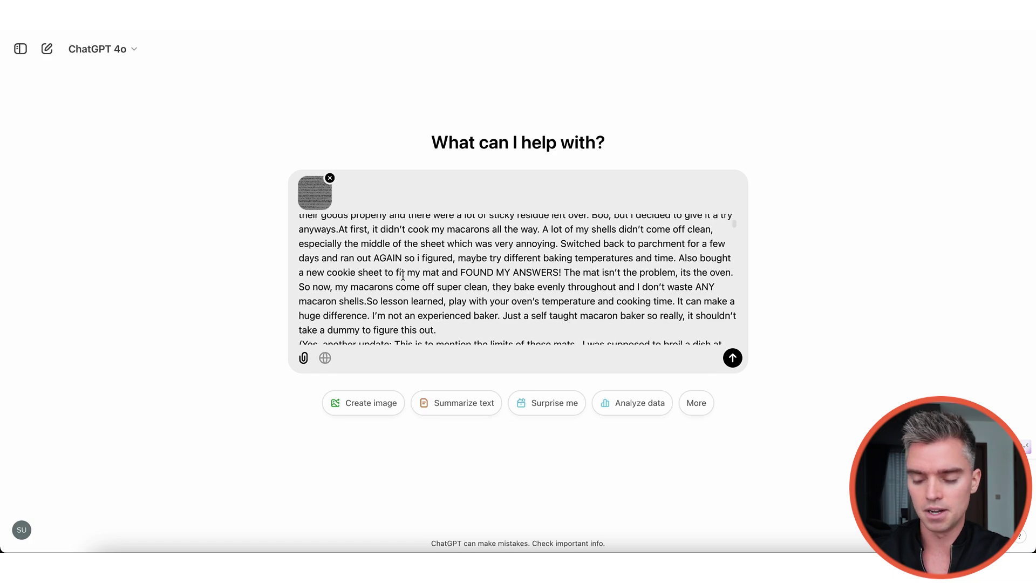
scroll(402, 275, "down", 12)
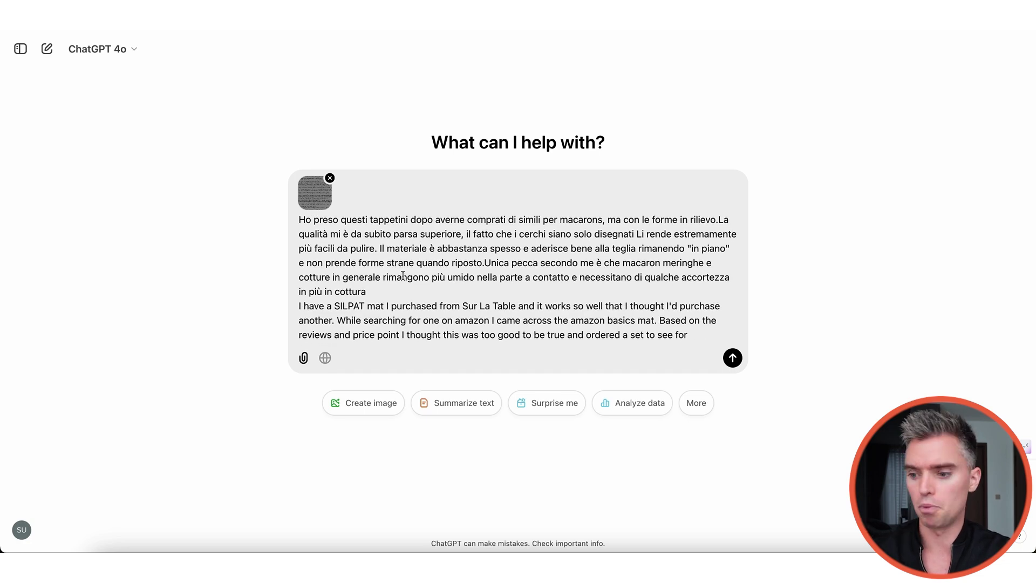
scroll(403, 276, "down", 15)
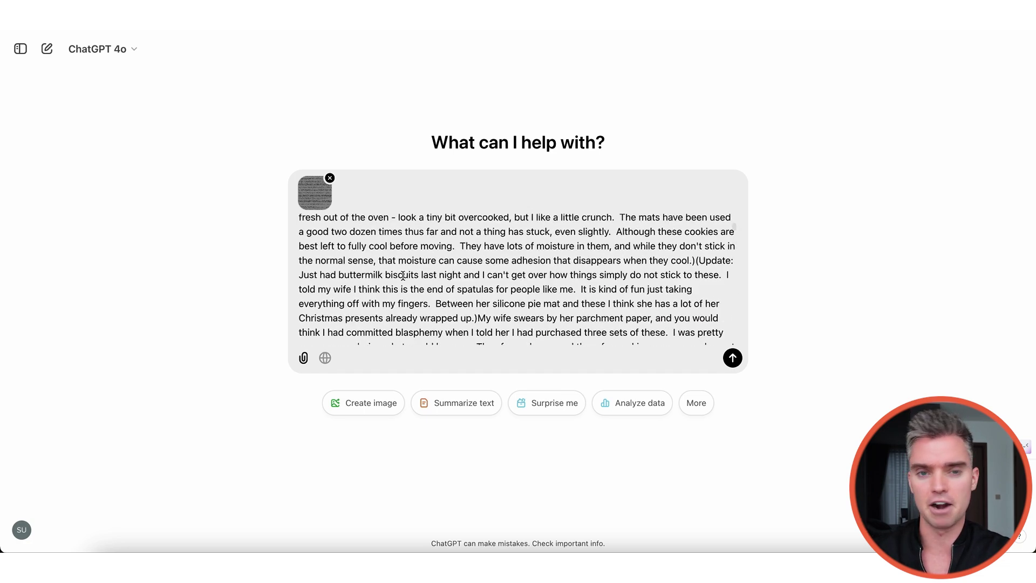
scroll(402, 276, "up", 20)
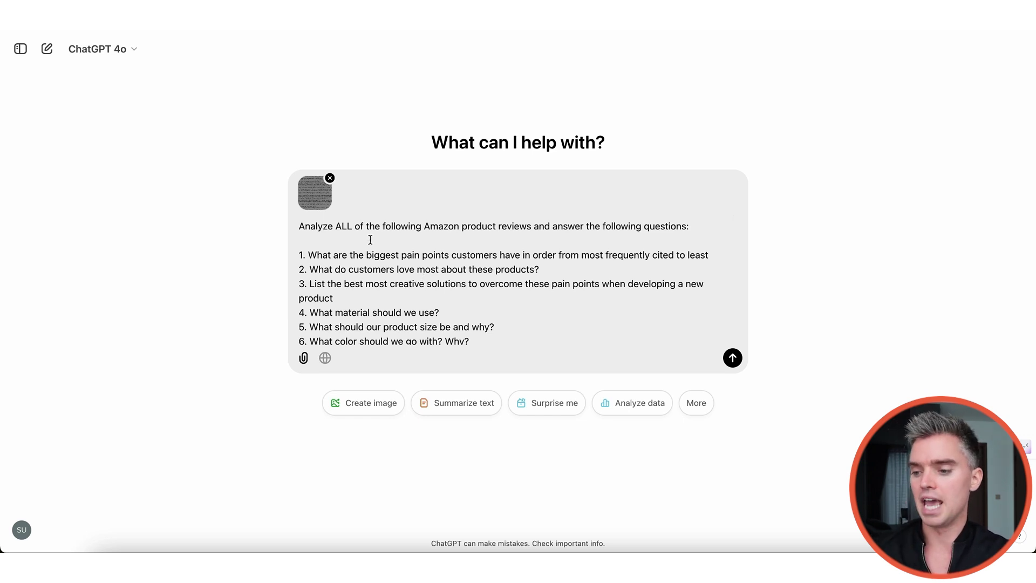
scroll(509, 271, "down", 2)
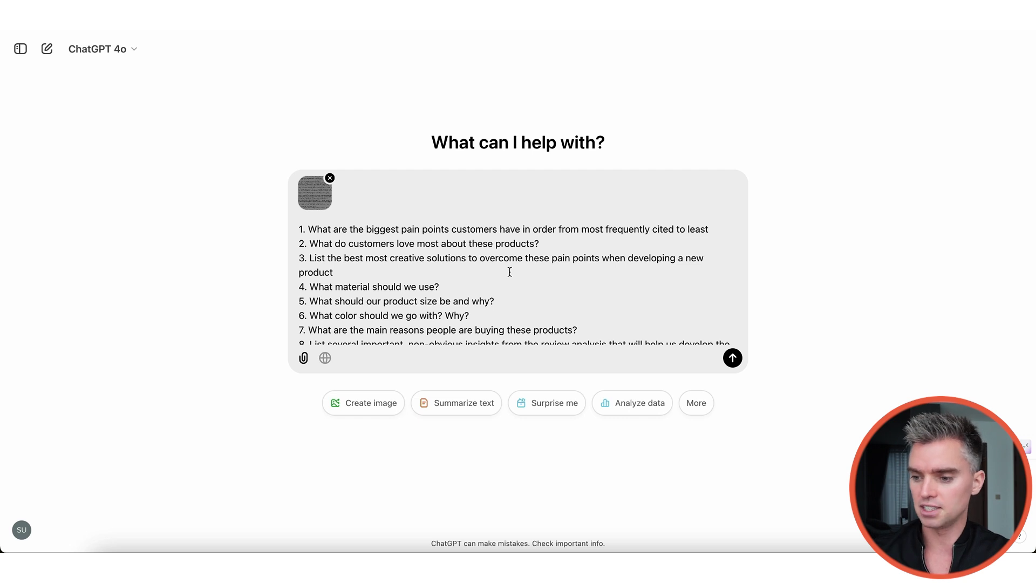
scroll(510, 271, "down", 2)
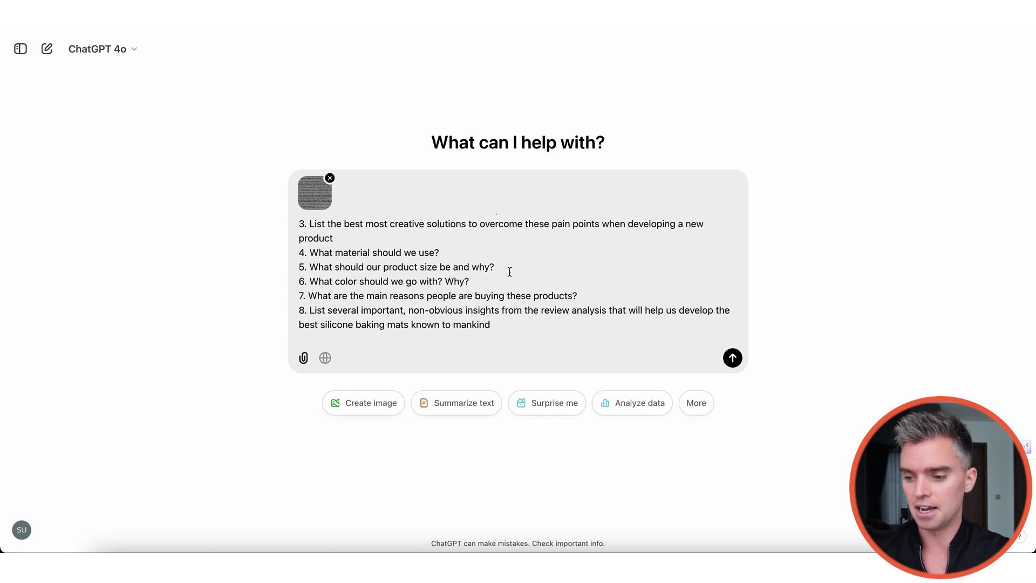
key("shift+Return")
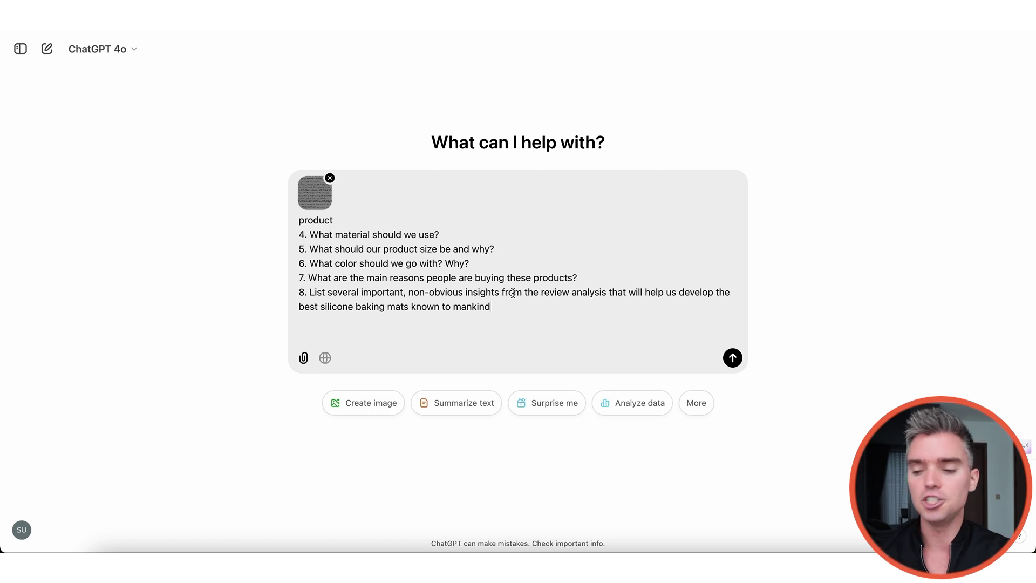
key("super+v")
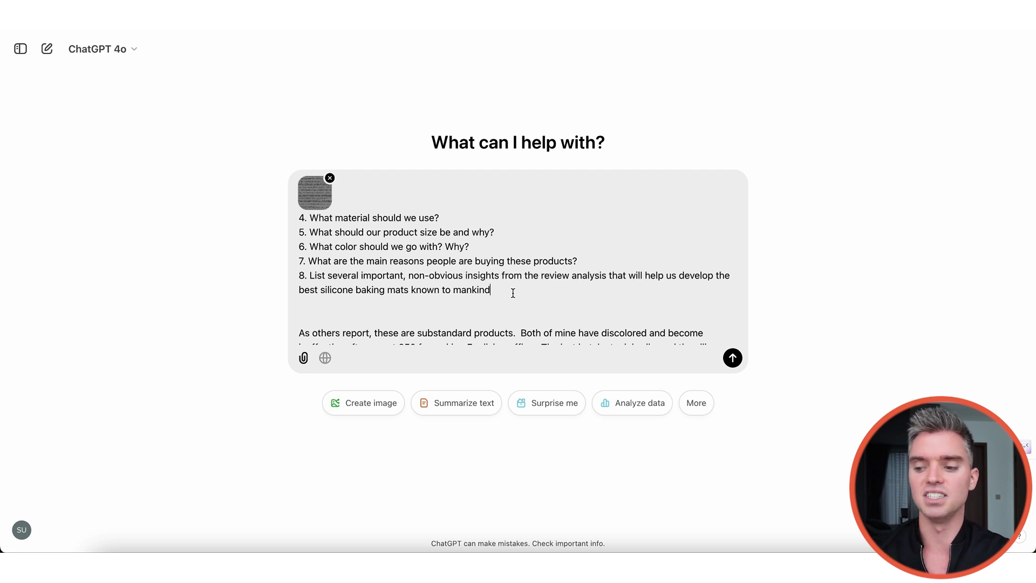
scroll(513, 292, "down", 5)
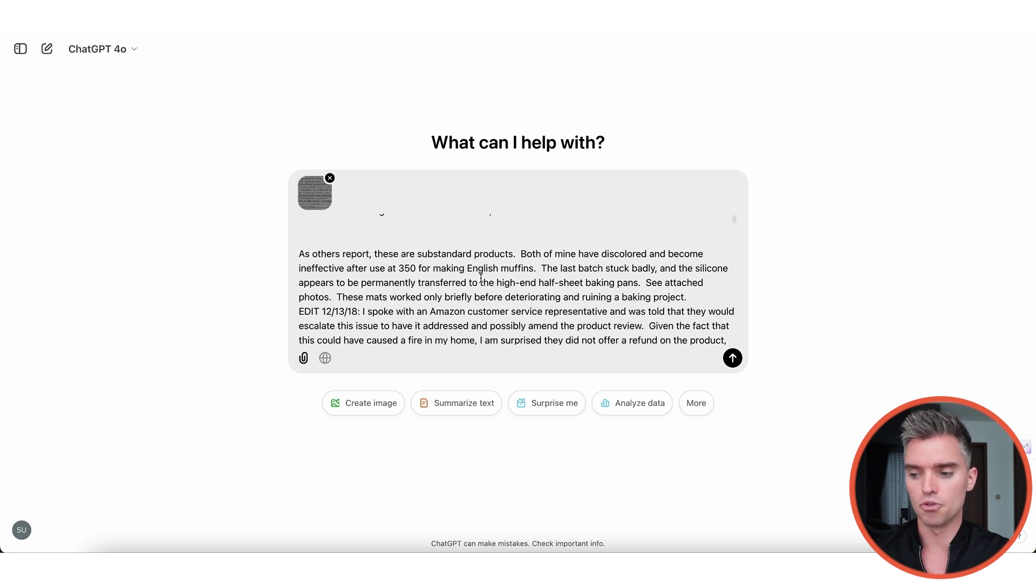
scroll(480, 278, "up", 4)
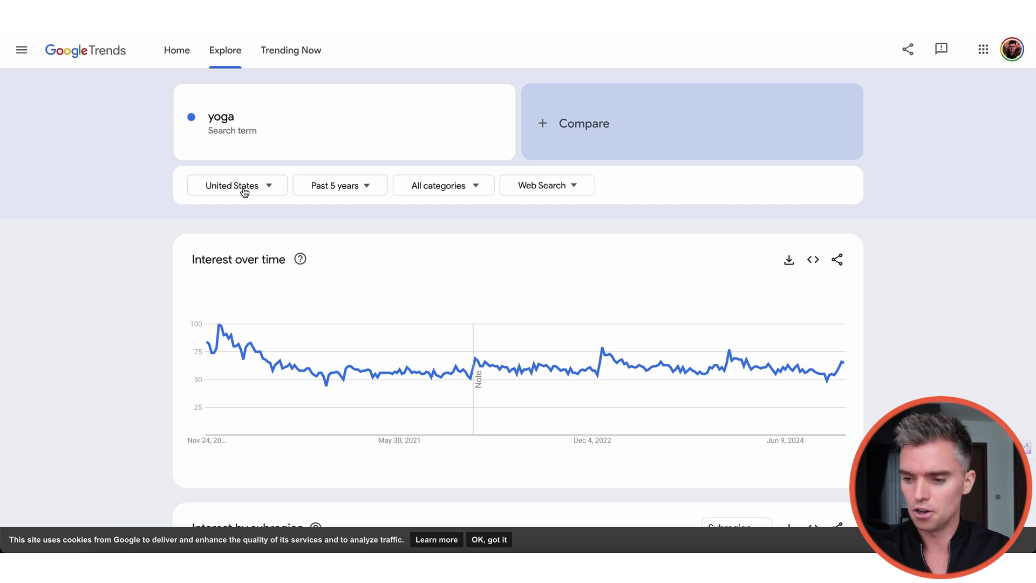
Switch to Google Trends and check the time range options for the United States "yoga" search interest
left_click(357, 189)
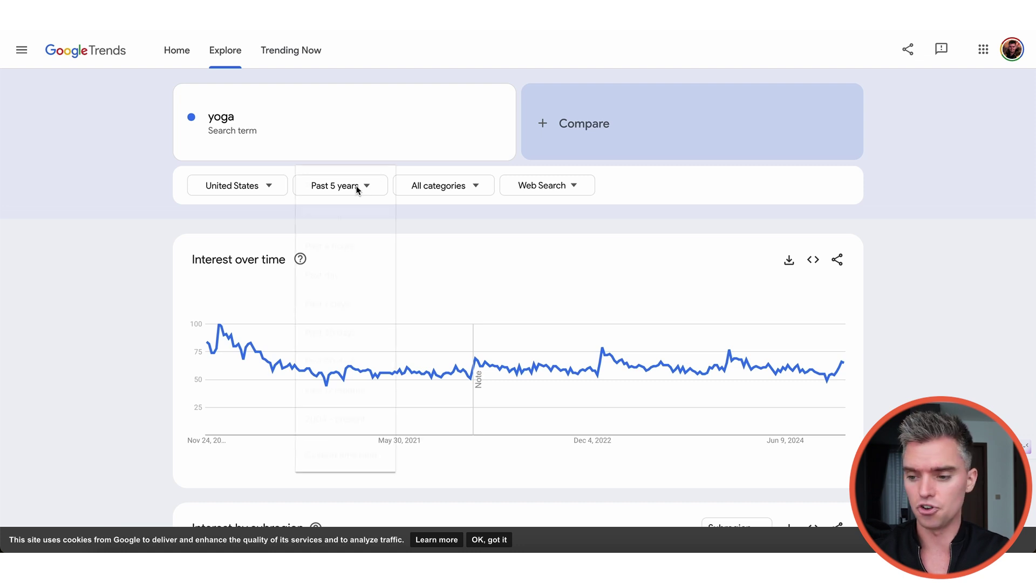
left_click(267, 220)
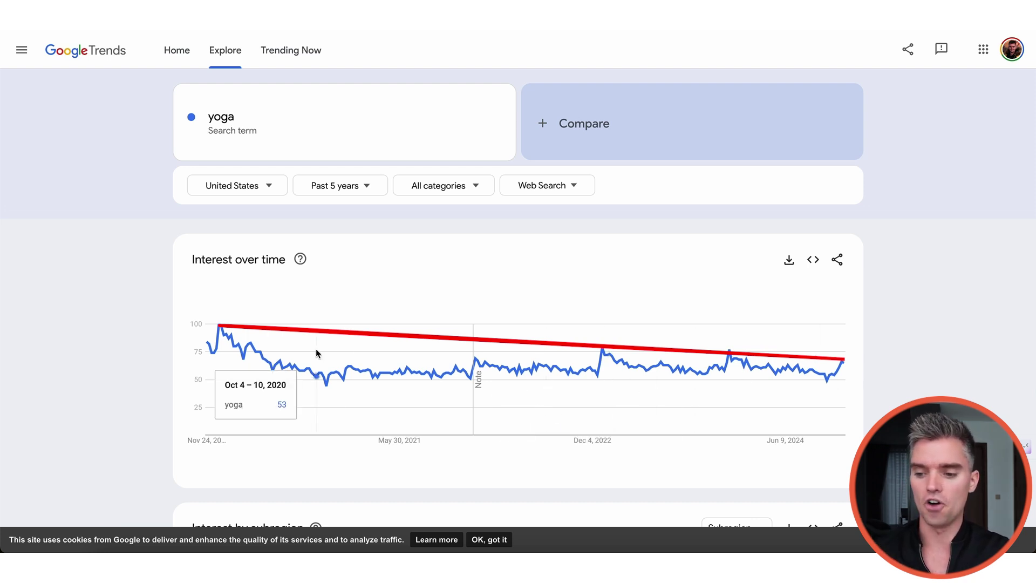
Change the Google Trends search term to "yoga mat" and examine its five-year interest trend in the United States
left_click(262, 112)
key("End")
type("t mat")
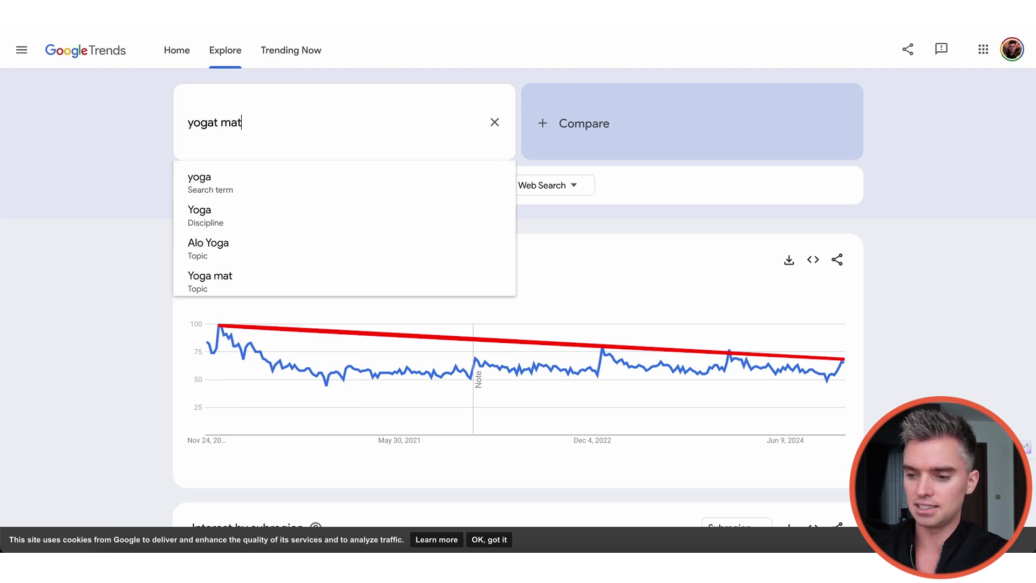
left_click(255, 182)
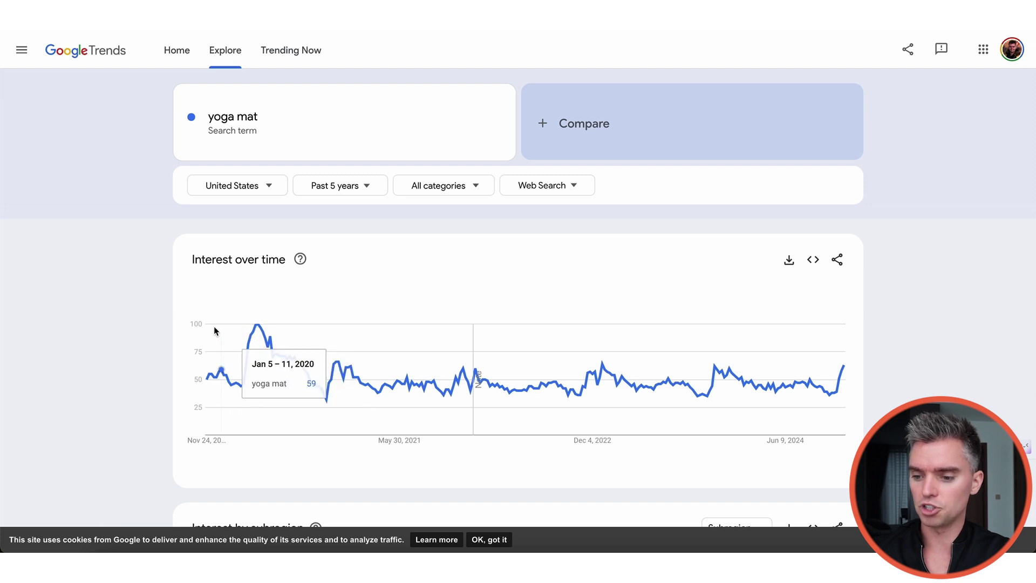
left_click_drag(218, 325, 843, 365)
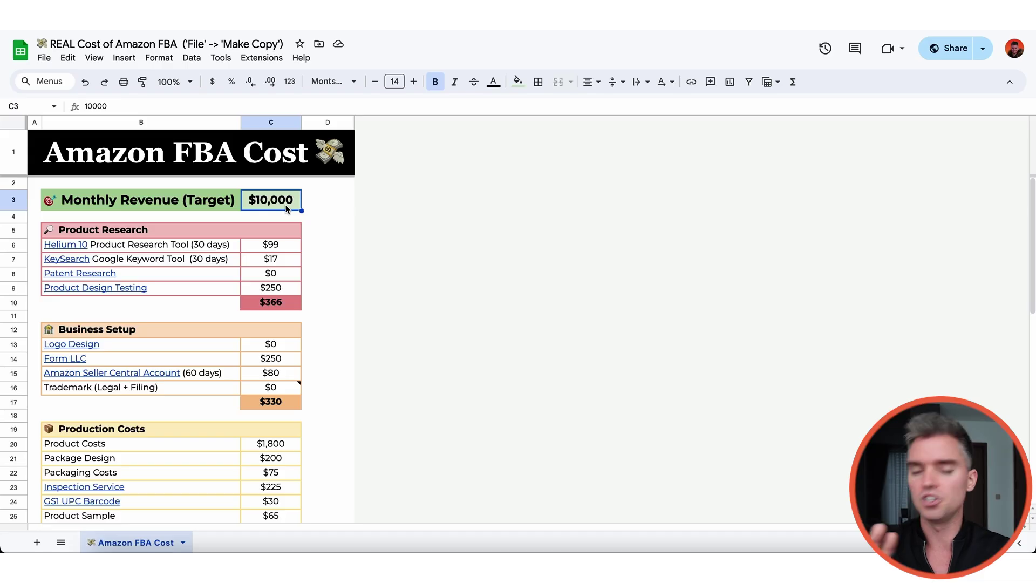
Switch to the Amazon FBA Cost spreadsheet and look over the monthly revenue target and the cost sections beneath it
scroll(289, 232, "down", 1)
scroll(291, 264, "up", 1)
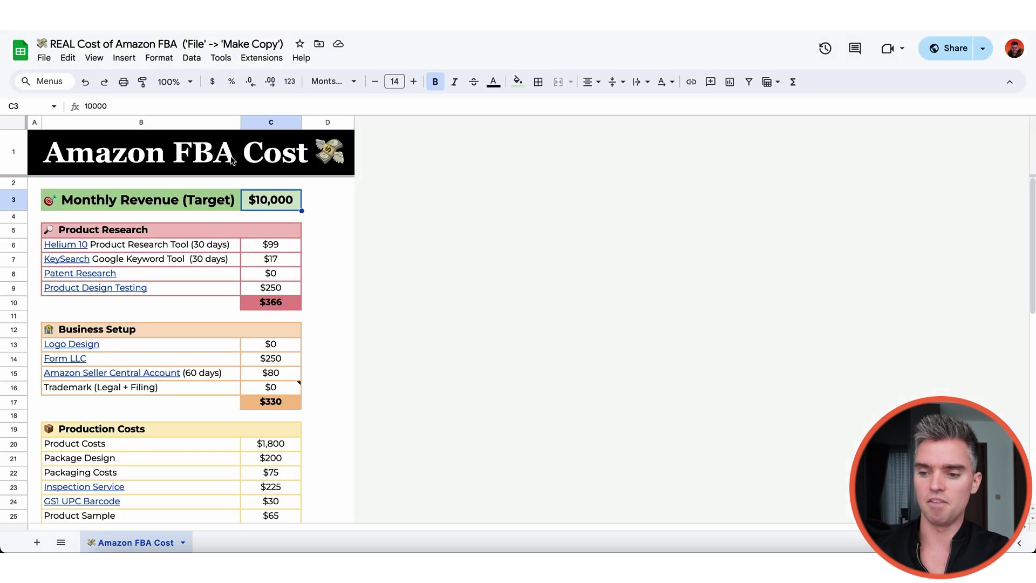
left_click(326, 208)
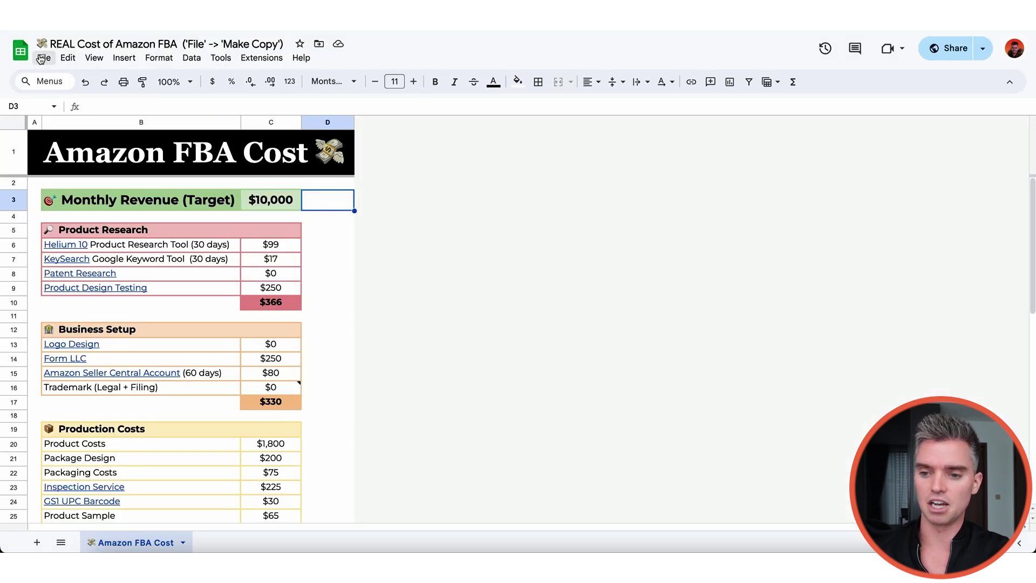
left_click(41, 60)
left_click(341, 205)
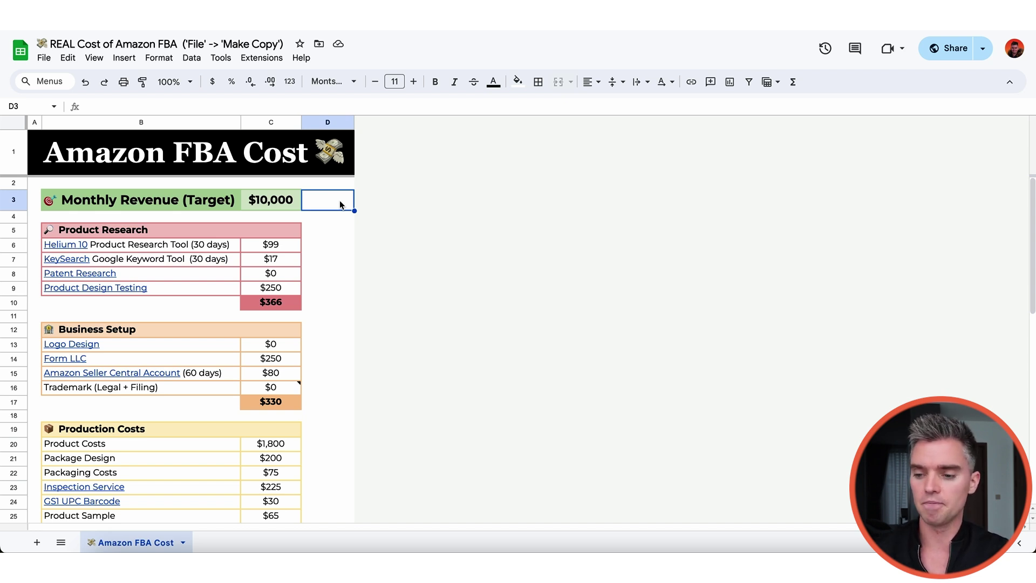
left_click(182, 200)
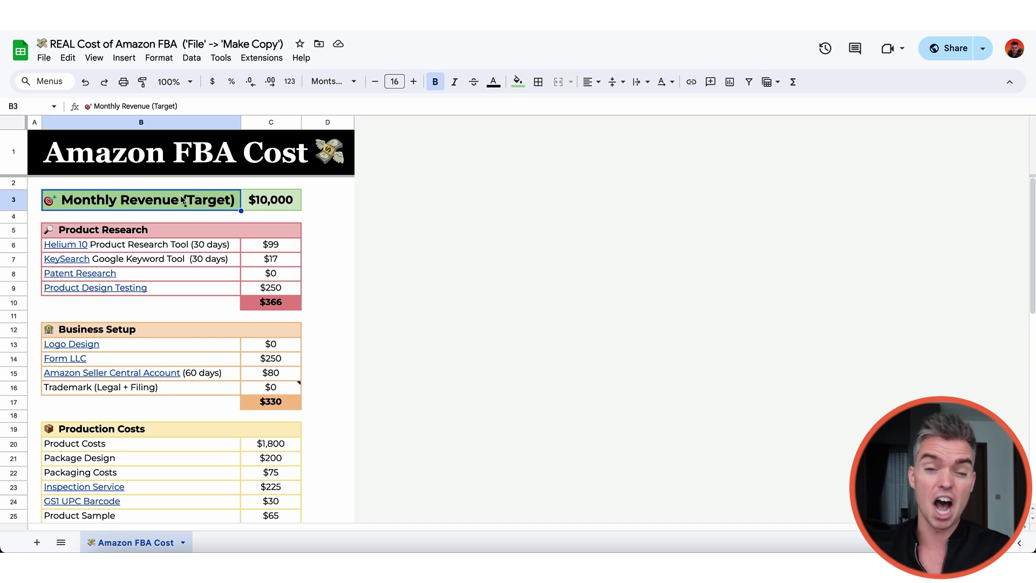
left_click(264, 200)
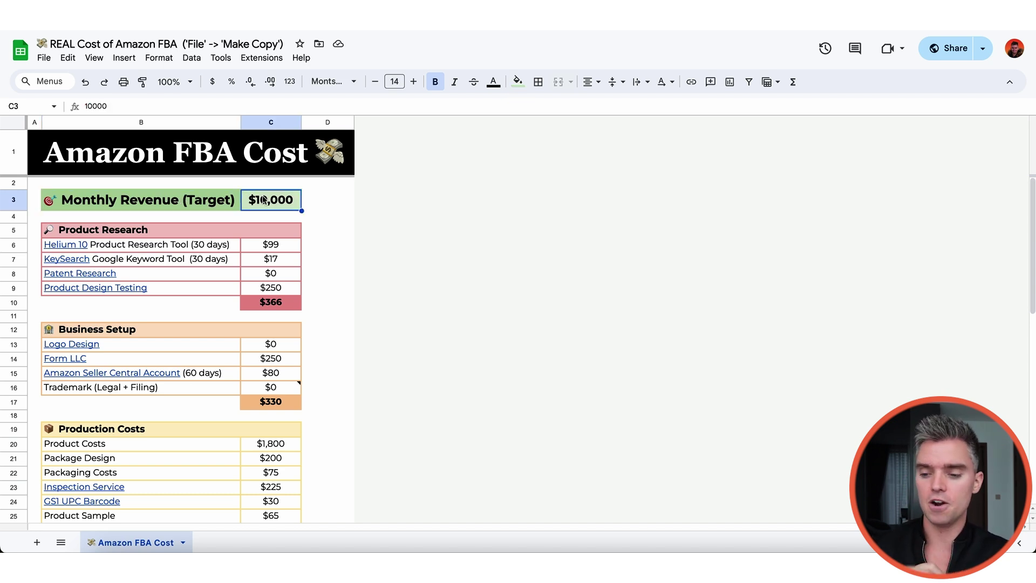
scroll(254, 253, "down", 3)
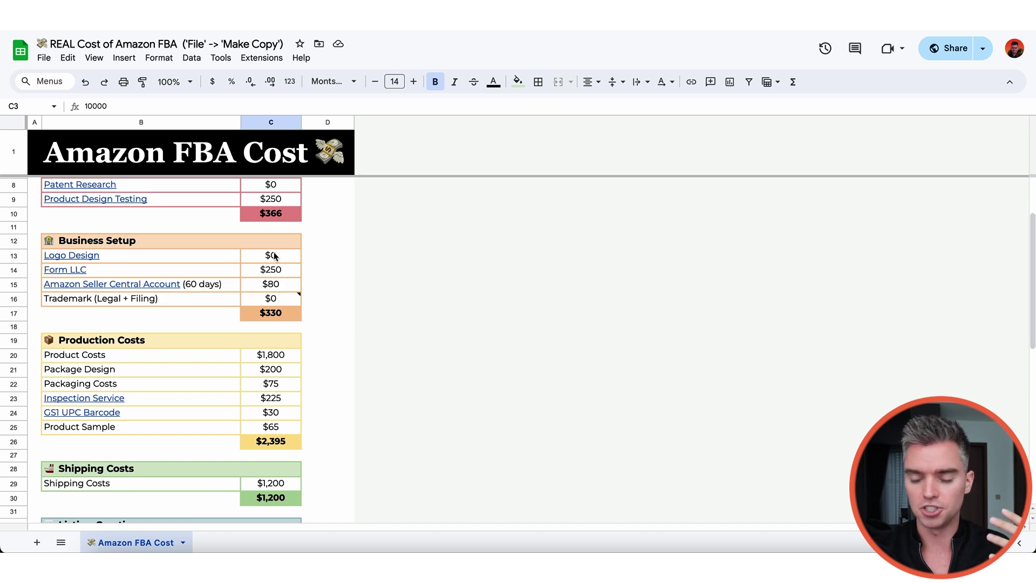
scroll(274, 259, "down", 5)
scroll(259, 259, "up", 7)
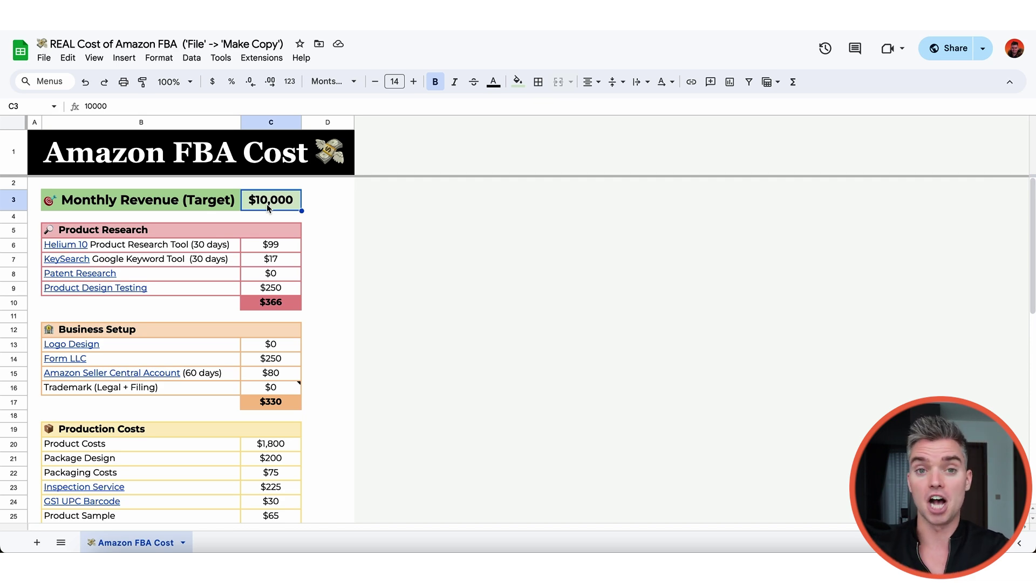
Check the upfront cost totals with and without reorder at the end of the cost sheet
scroll(266, 203, "down", 10)
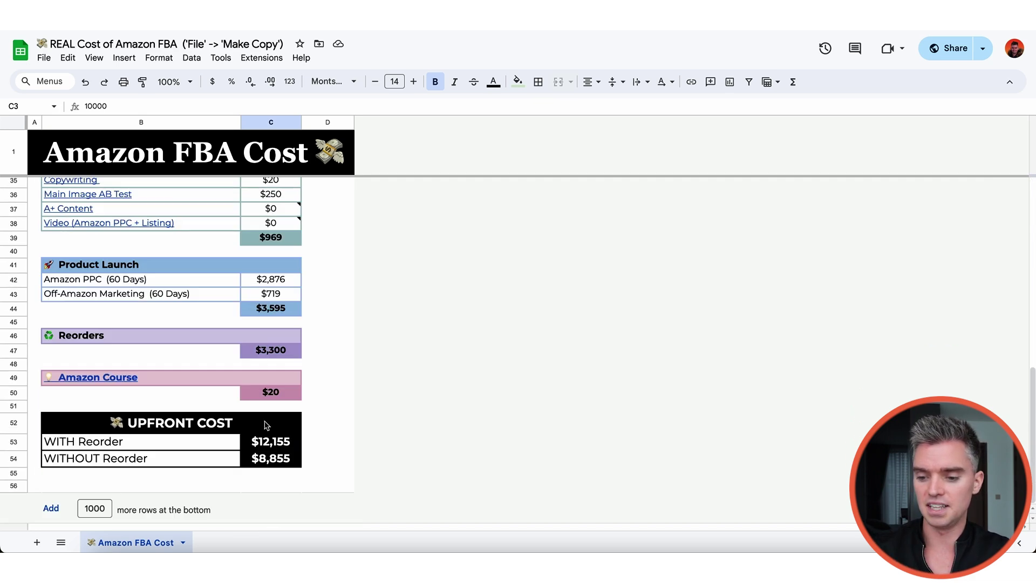
left_click(209, 442)
left_click(279, 443)
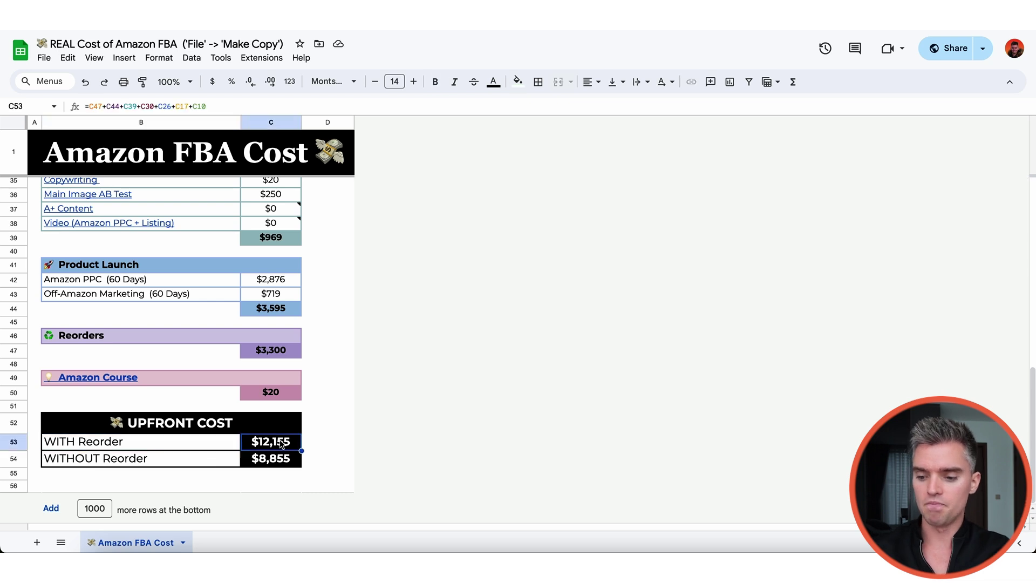
left_click(218, 465)
left_click(254, 463)
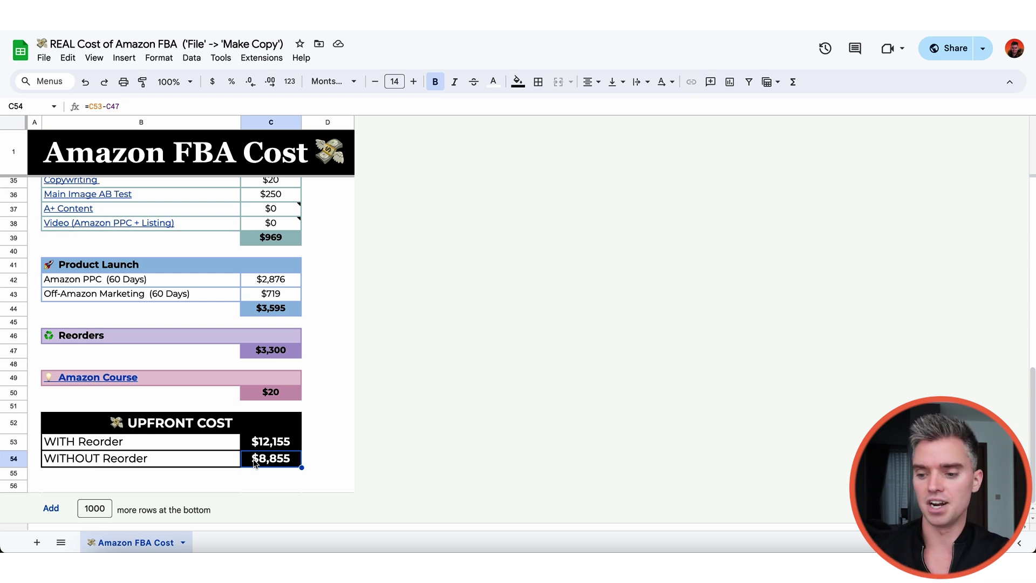
Review the Product Research section with its subtotal and the Business Setup section
scroll(249, 404, "up", 10)
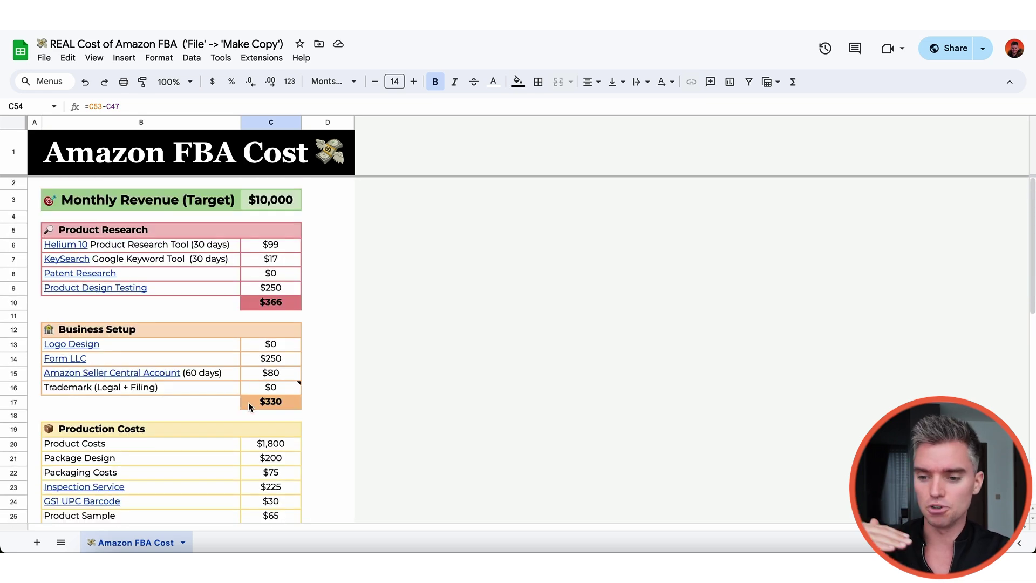
left_click(190, 233)
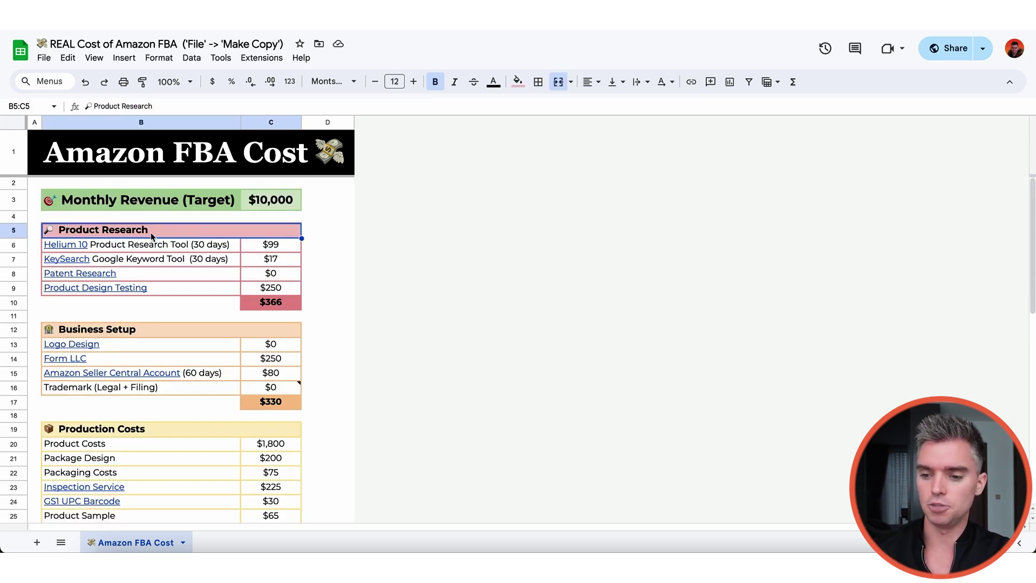
left_click(243, 307)
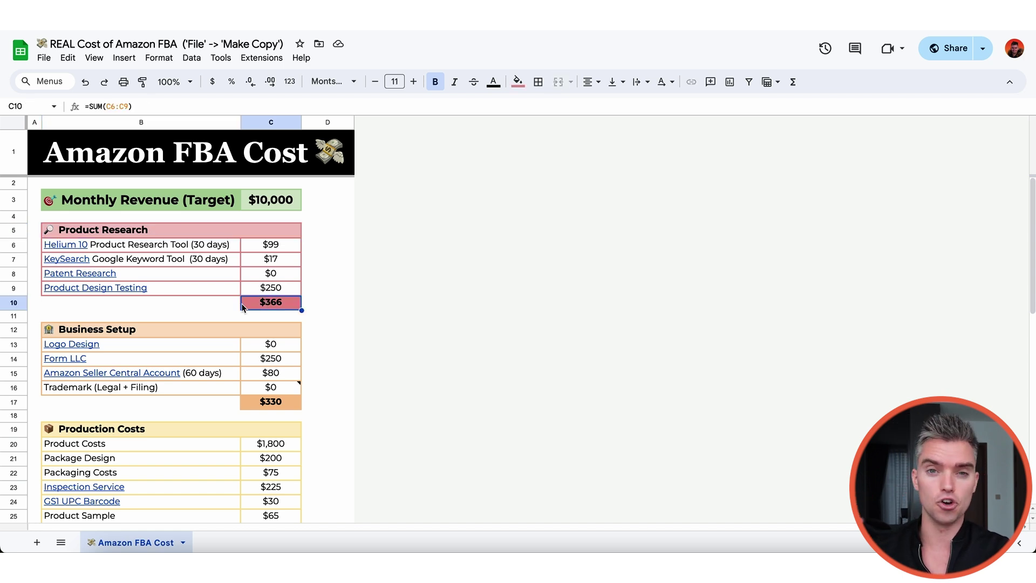
left_click(254, 327)
scroll(253, 323, "down", 2)
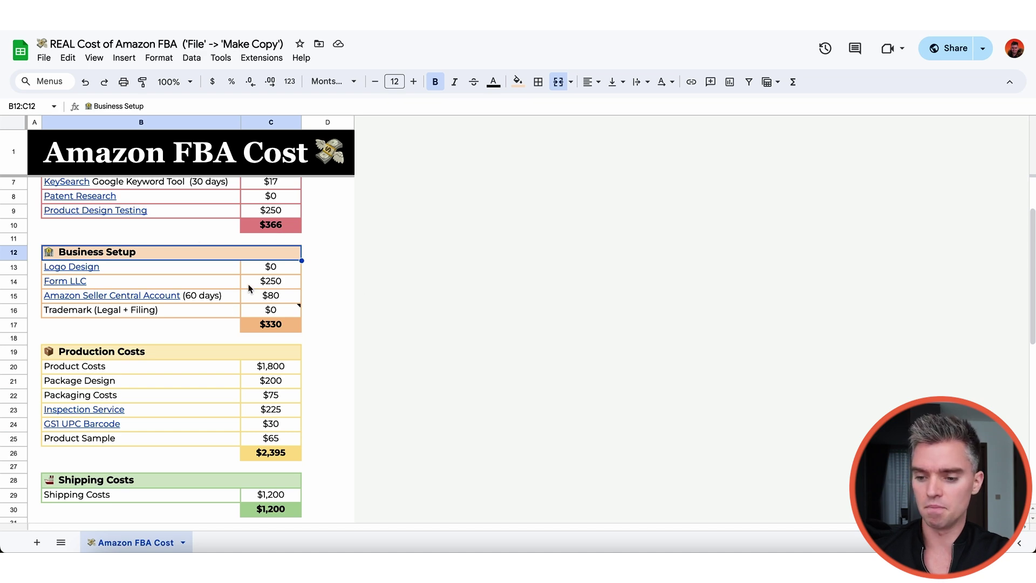
Read through the Production Costs and Shipping Costs sections of the cost sheet
scroll(236, 311, "down", 2)
scroll(235, 312, "down", 1)
scroll(240, 254, "down", 3)
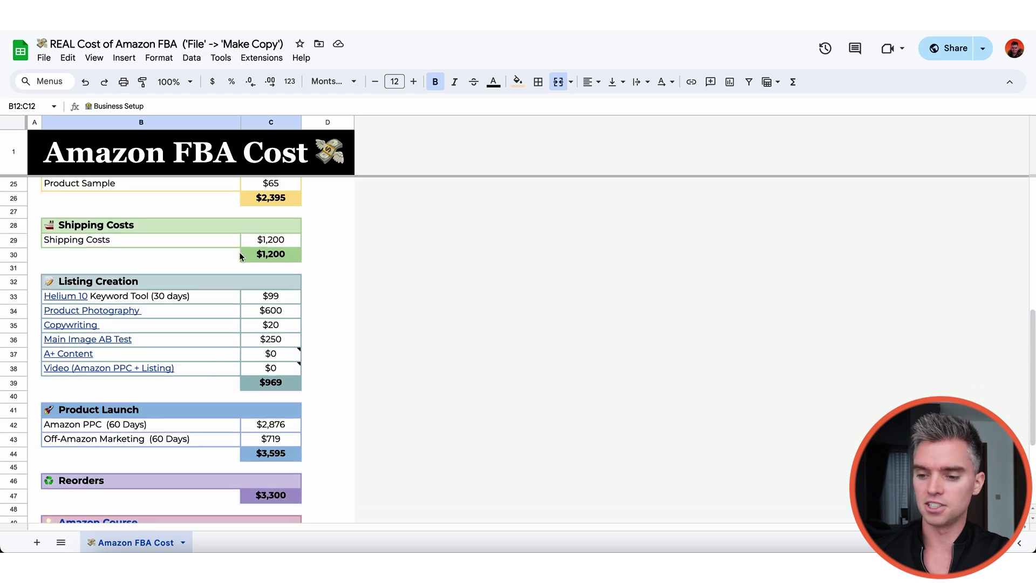
scroll(227, 239, "up", 1)
scroll(210, 267, "up", 2)
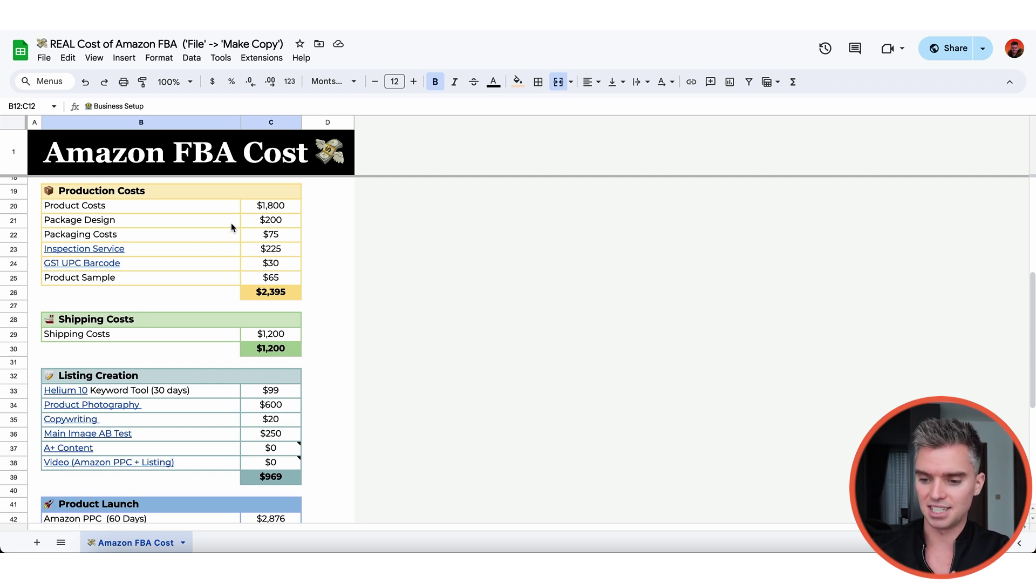
scroll(219, 275, "down", 2)
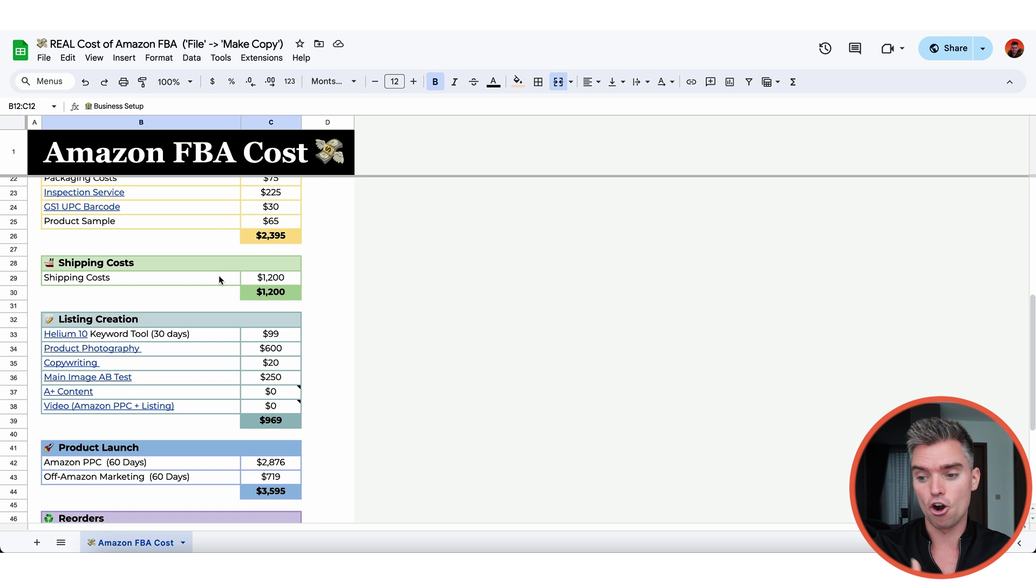
Inspect the Listing Creation subtotal and the Product Launch and Reorders costs
scroll(219, 275, "down", 3)
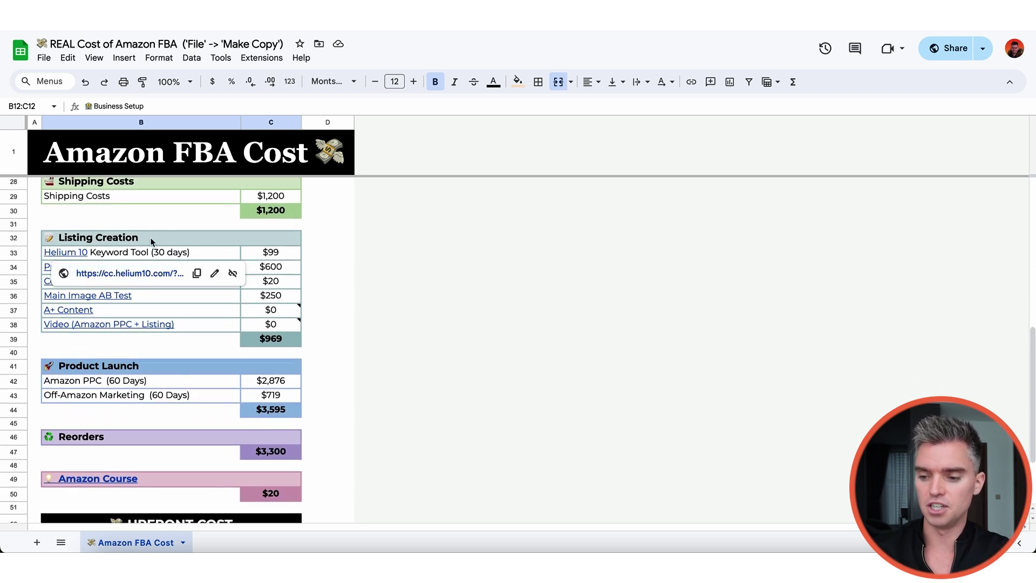
left_click(271, 343)
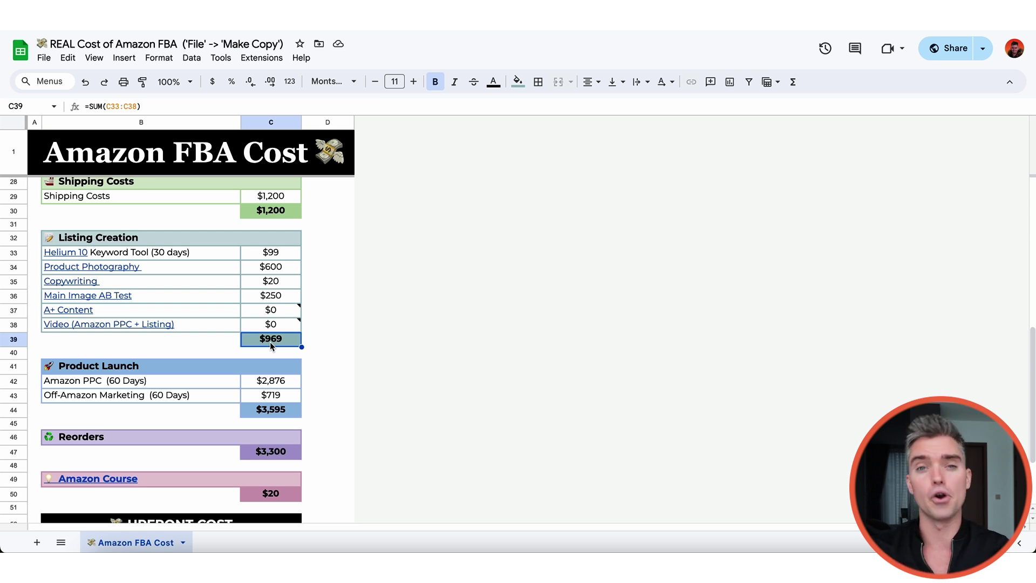
scroll(206, 328, "down", 2)
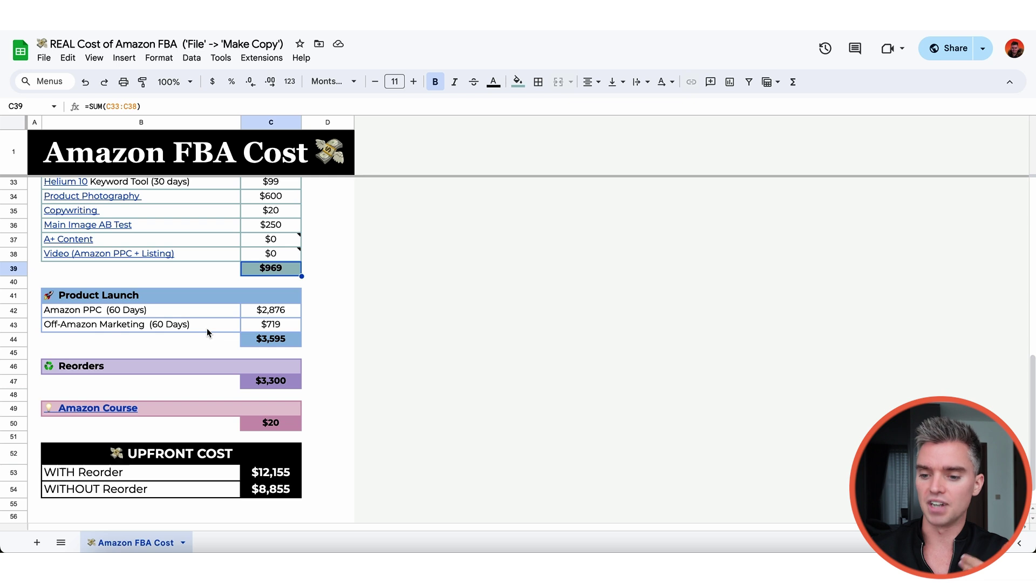
scroll(206, 328, "down", 1)
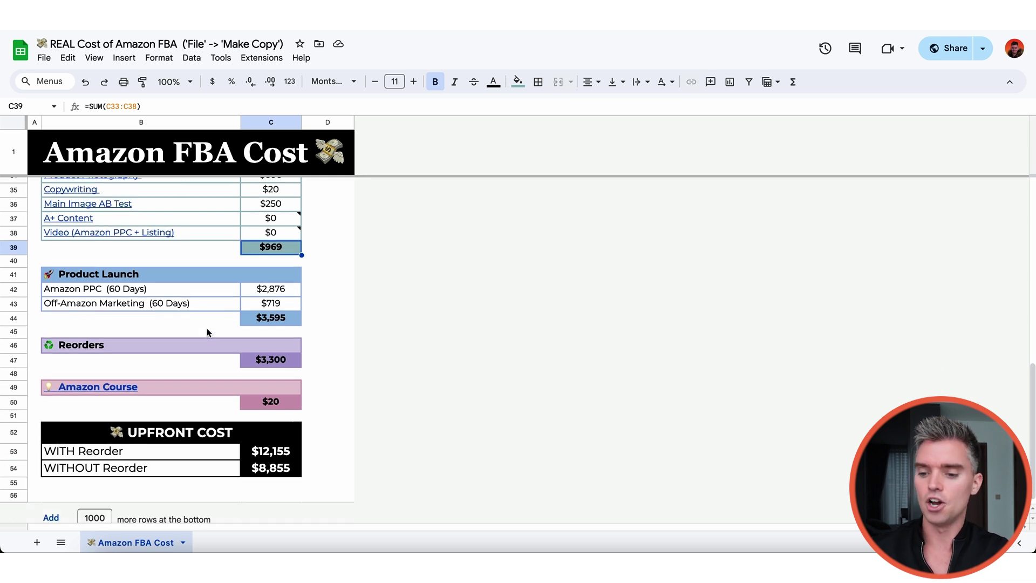
Check the Amazon Course entry and its link, and the upfront cost rows with and without reorder
left_click(139, 378)
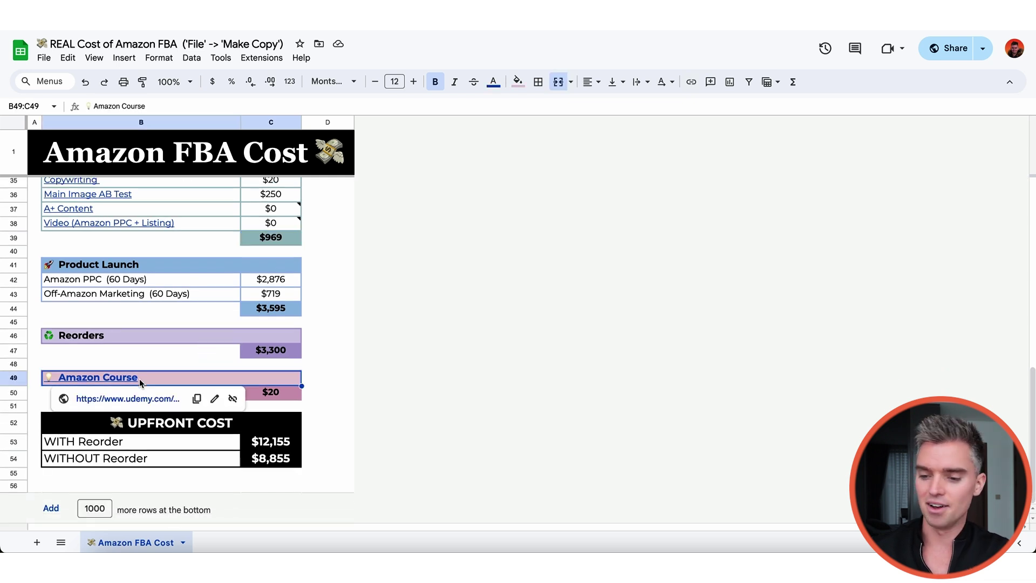
left_click(153, 352)
mouse_move(130, 381)
left_click(182, 364)
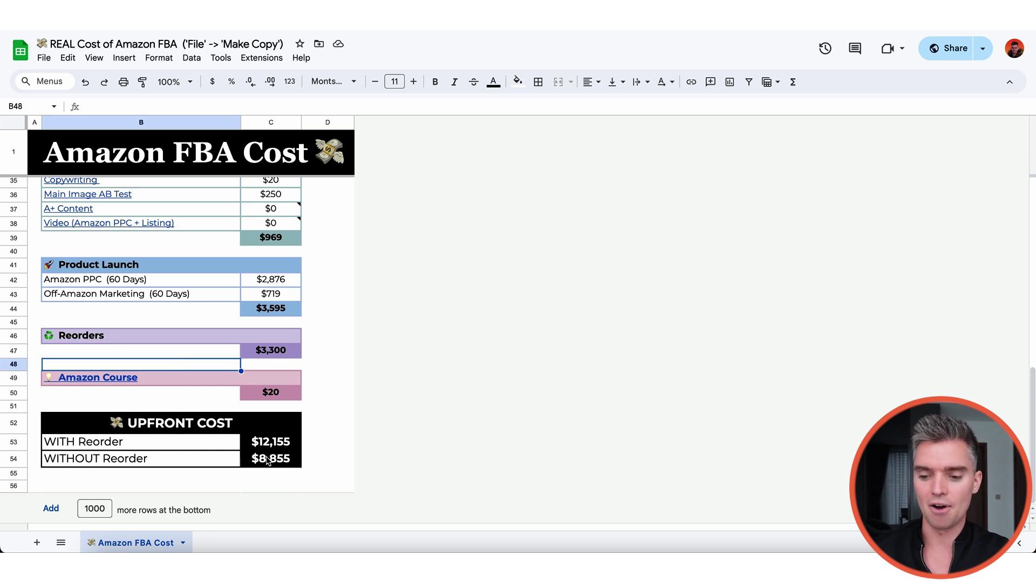
left_click(204, 454)
left_click(147, 444)
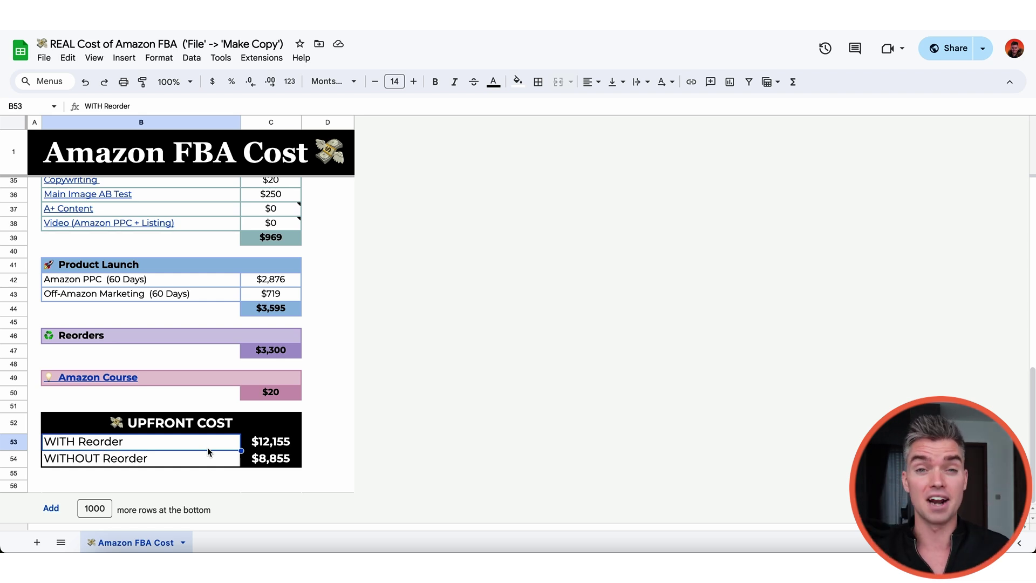
Set the monthly revenue target to $50,000 and check the upfront cost with reorder
scroll(225, 415, "up", 10)
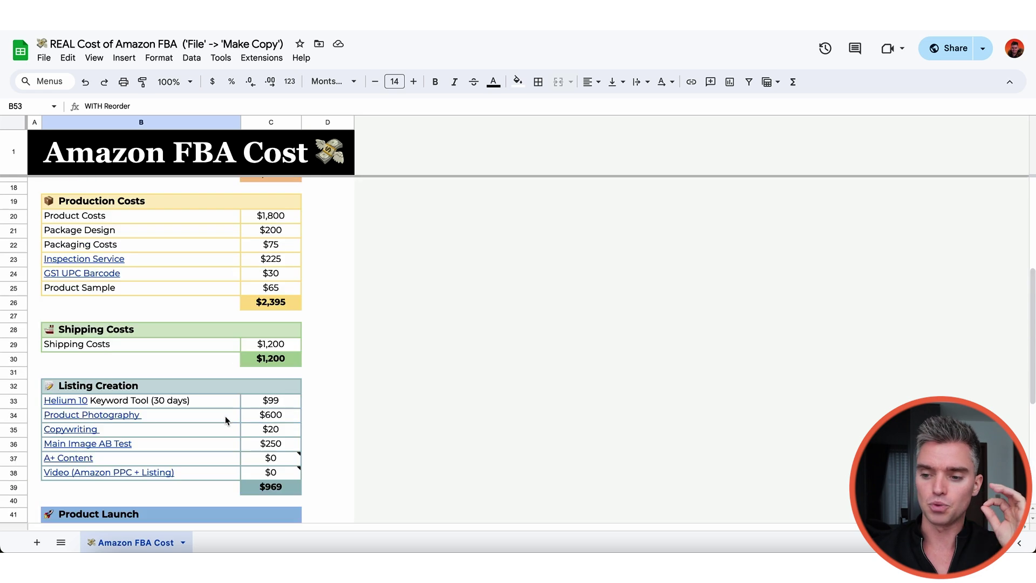
left_click(265, 205)
type("50000")
key("Return")
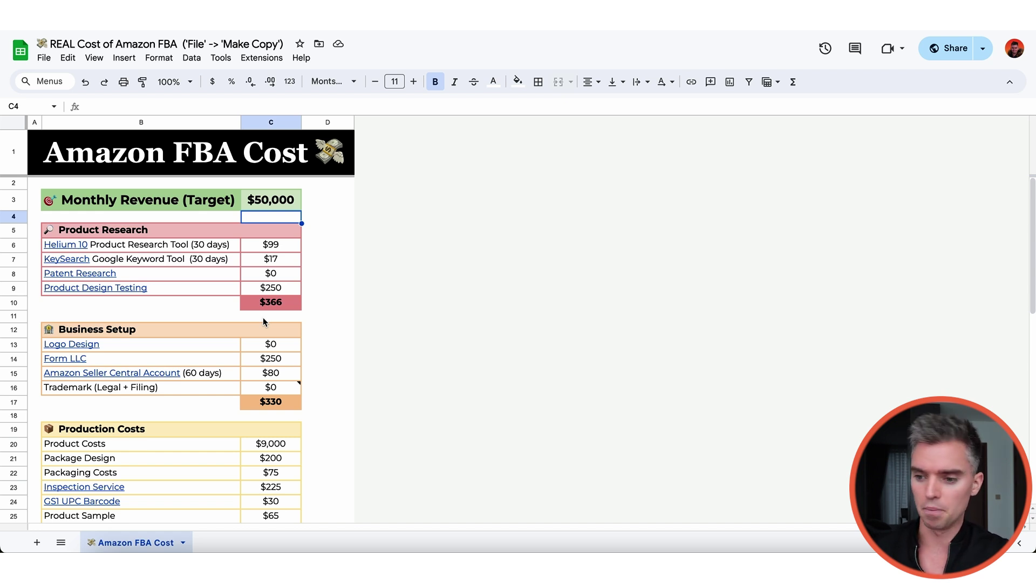
scroll(245, 348, "down", 10)
left_click(270, 442)
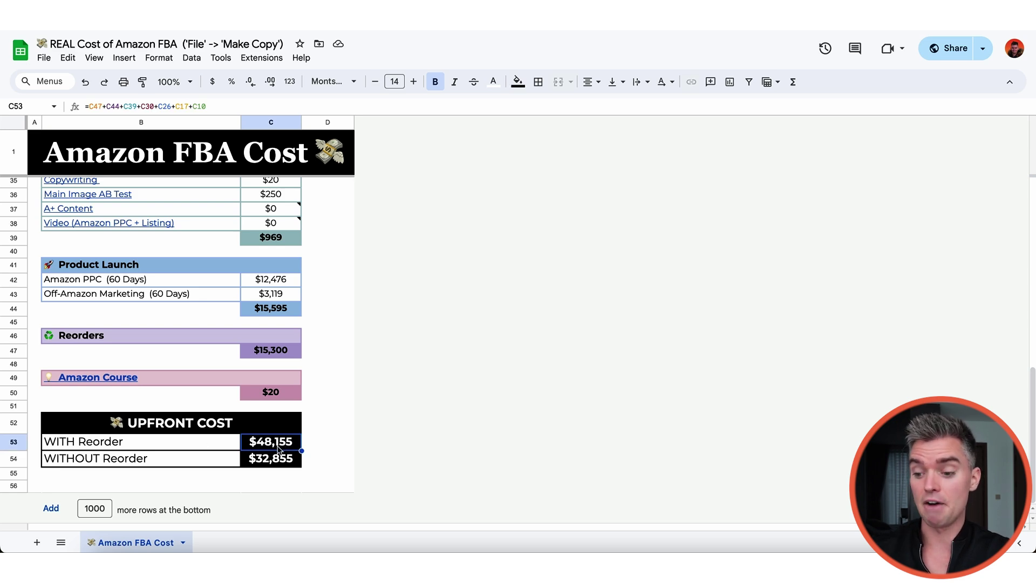
Review the Product Research, Business Setup and Production Costs subtotals for the current monthly revenue target
scroll(277, 448, "up", 10)
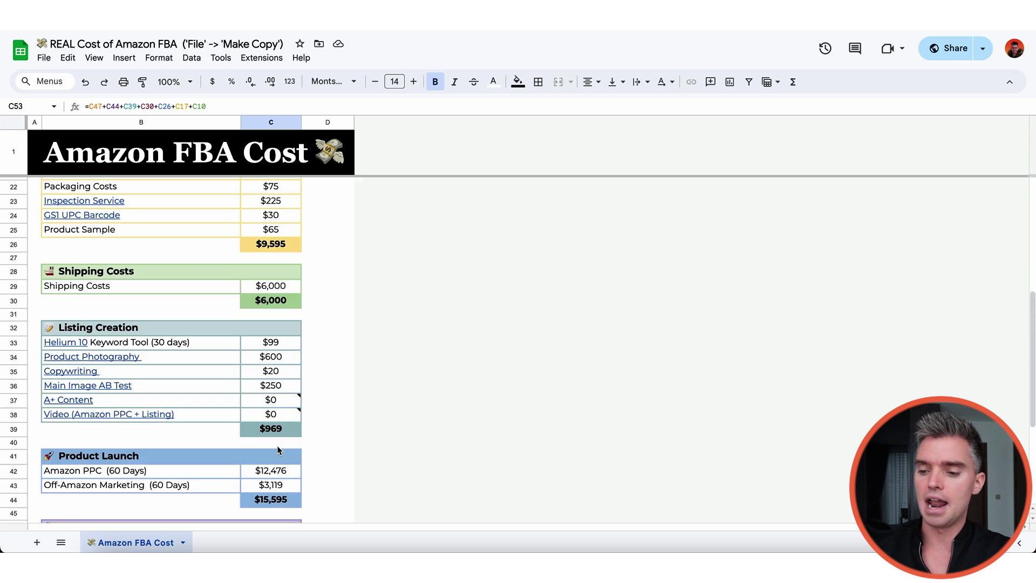
mouse_move(243, 376)
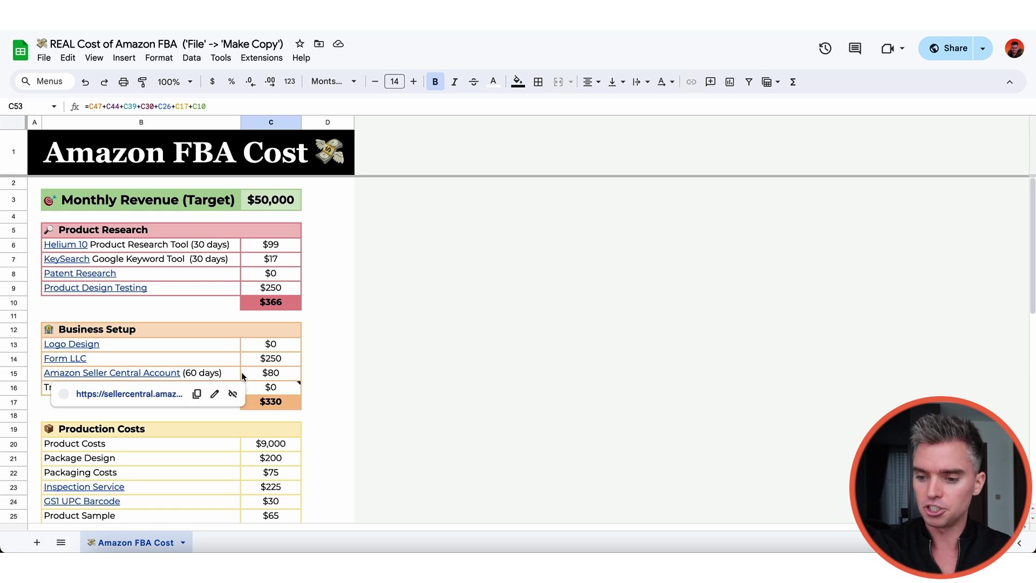
left_click(270, 303)
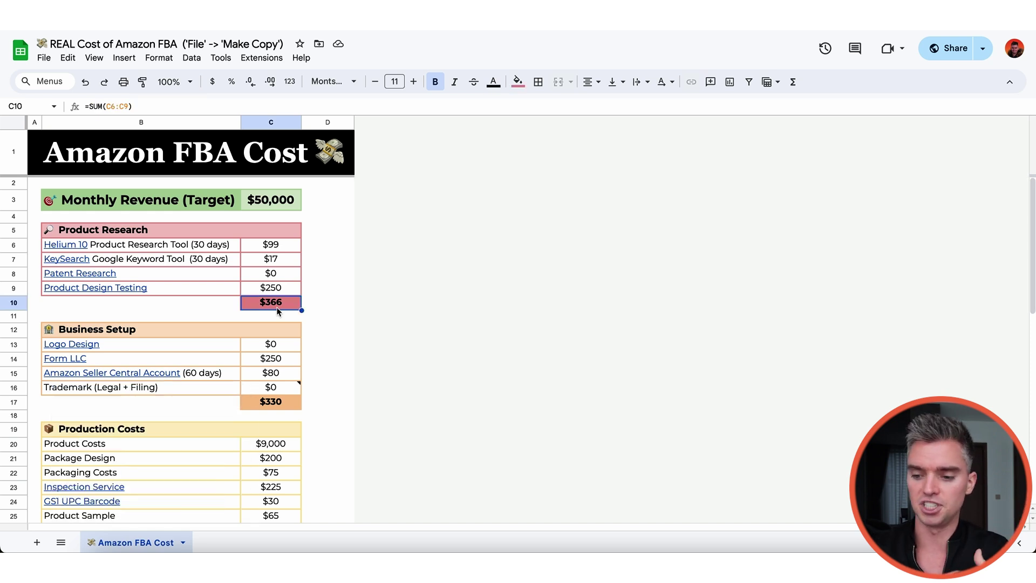
scroll(276, 309, "down", 2)
left_click(278, 341)
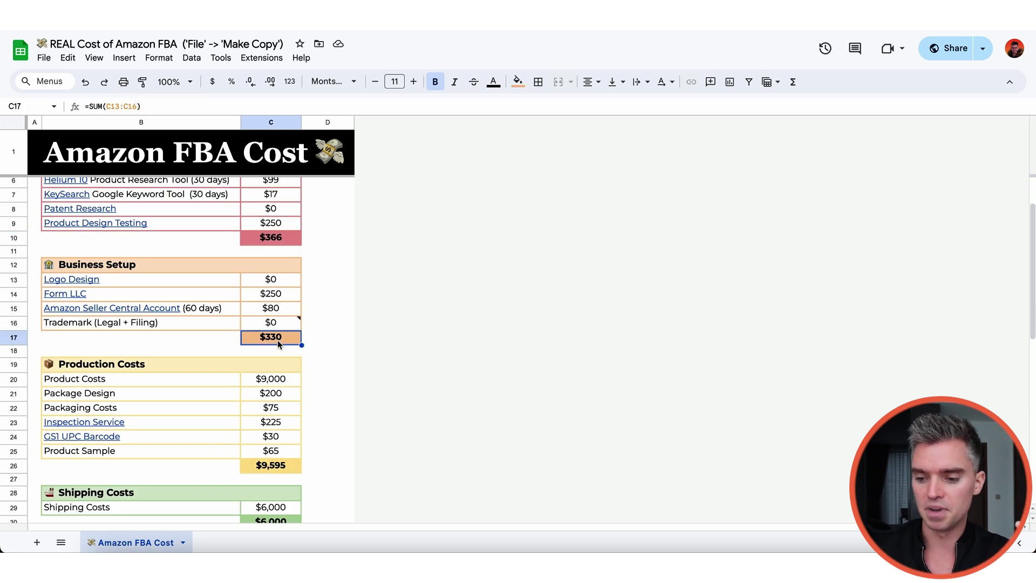
scroll(277, 340, "down", 5)
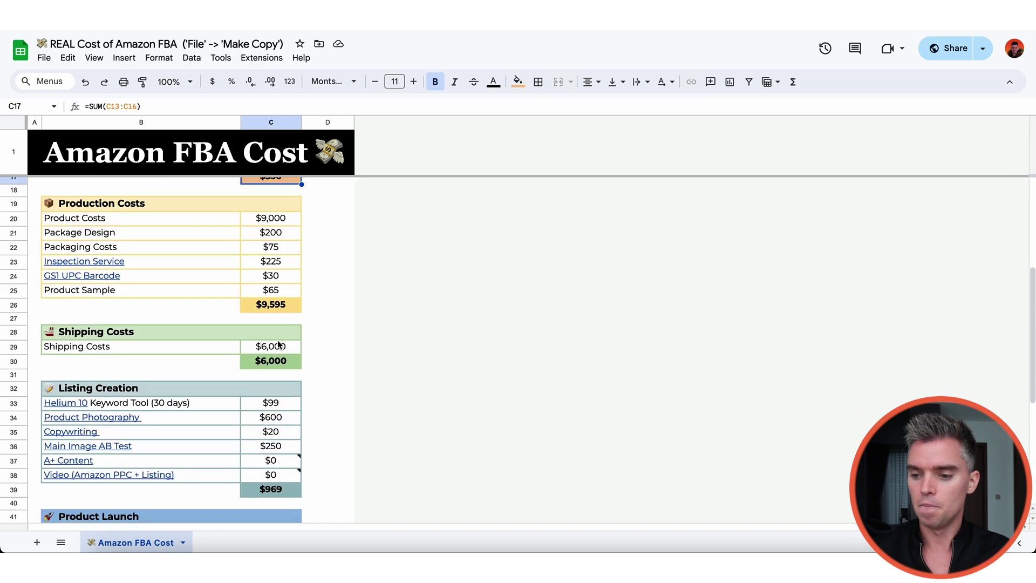
left_click(276, 287)
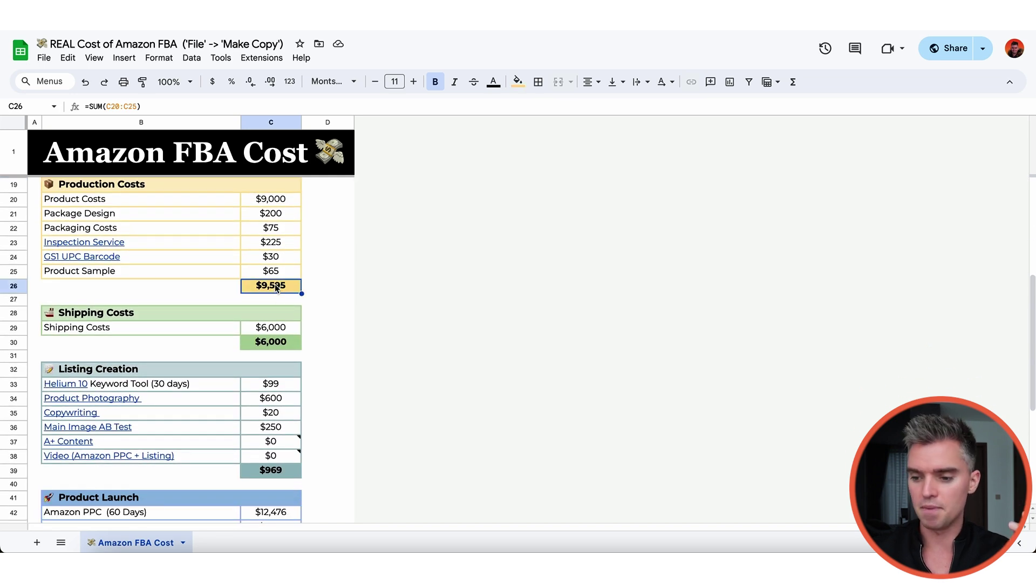
Review the Listing Creation, Product Launch and Reorders subtotals, ending back at the start of the cost sheet
scroll(278, 302, "down", 5)
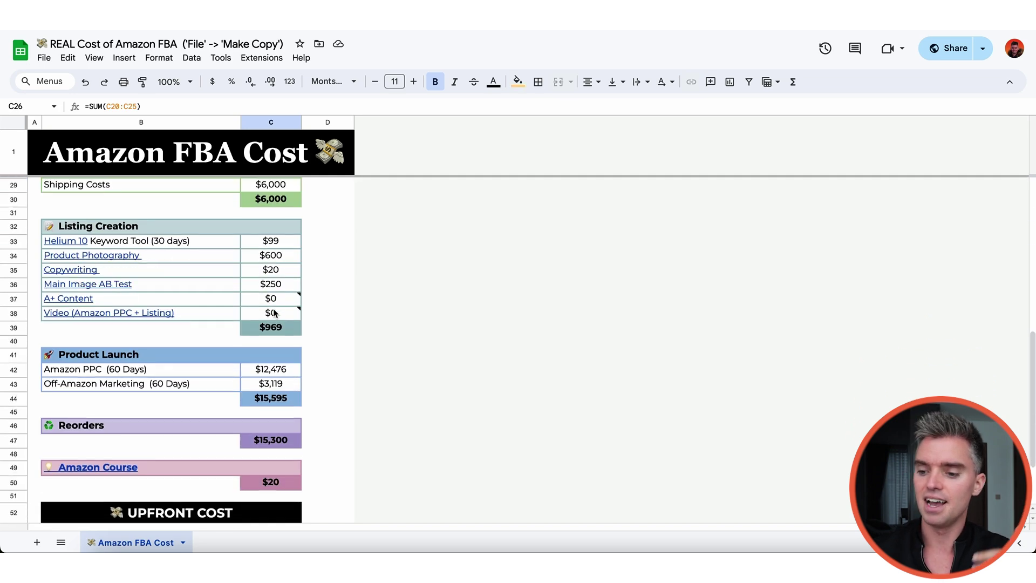
left_click(271, 330)
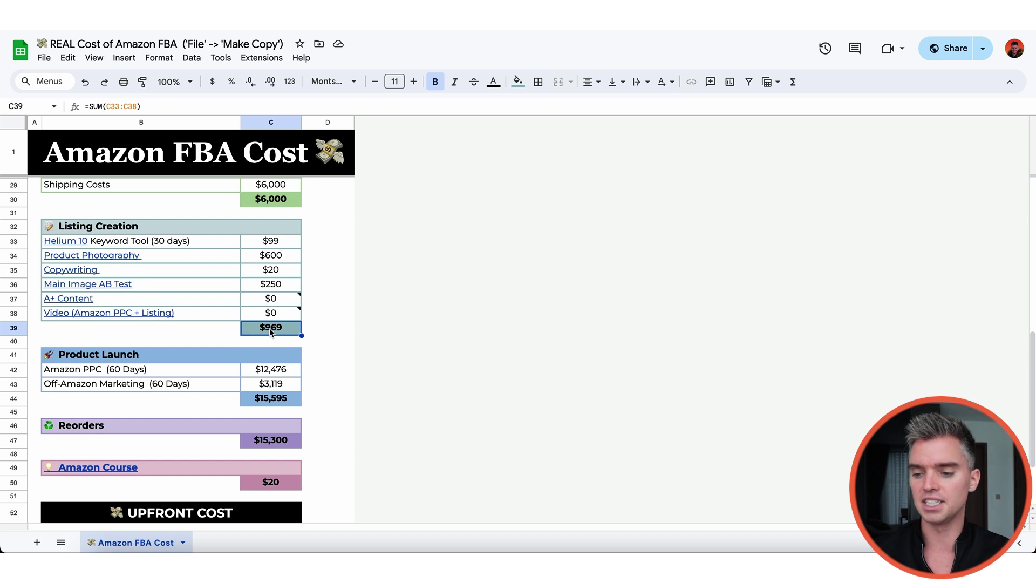
scroll(270, 332, "down", 2)
left_click(270, 334)
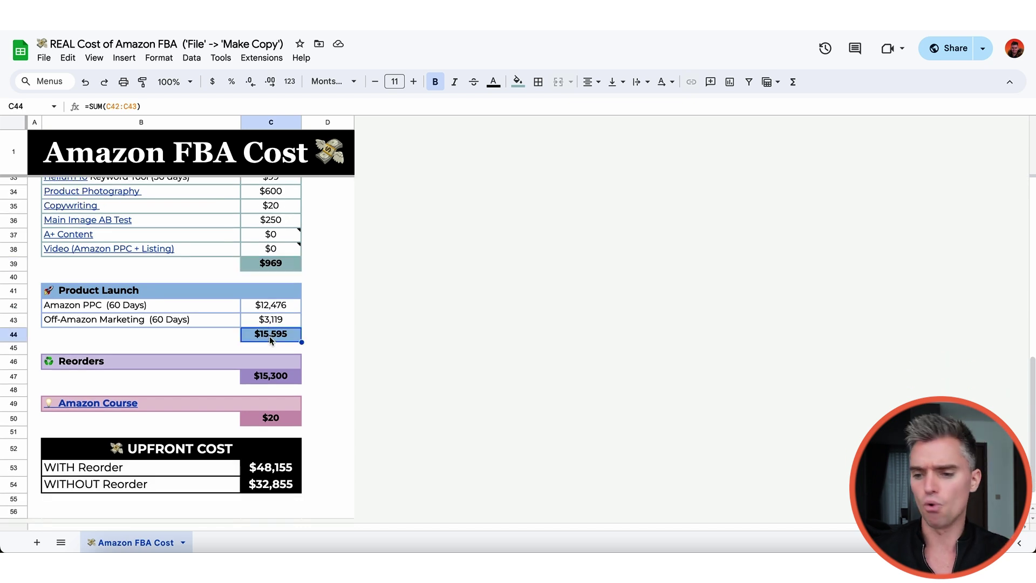
scroll(270, 335, "down", 1)
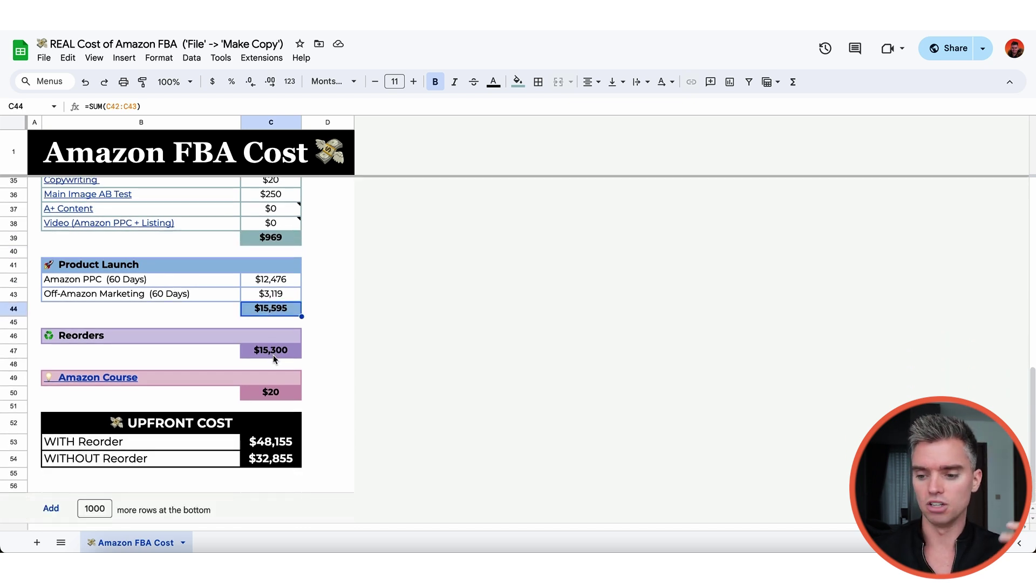
left_click(273, 353)
scroll(262, 331, "up", 7)
scroll(262, 331, "up", 1)
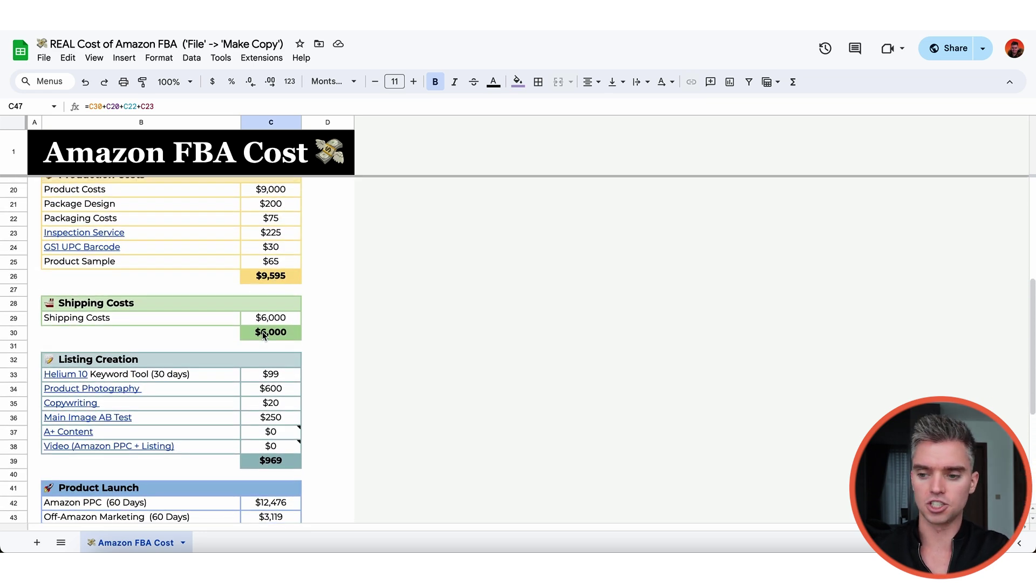
scroll(262, 331, "up", 9)
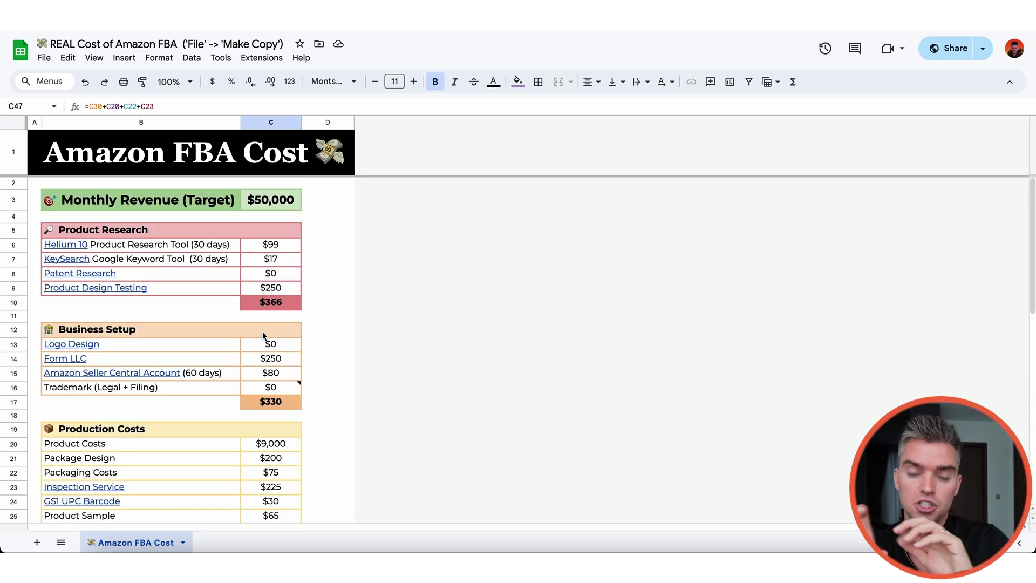
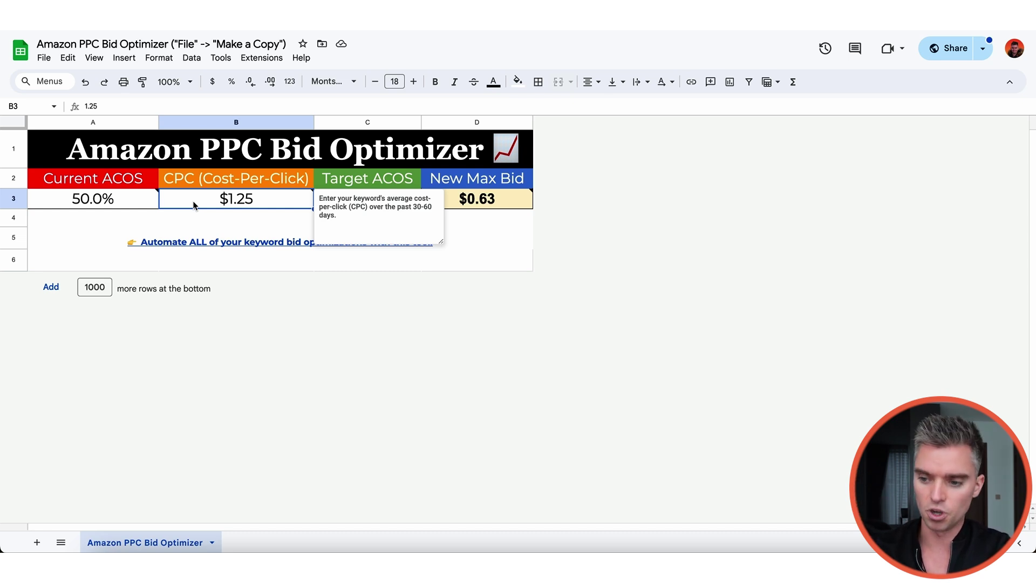
Check the Target ACOS and Current ACOS entries and the CPC column in the Amazon PPC Bid Optimizer sheet
left_click(345, 179)
left_click(350, 204)
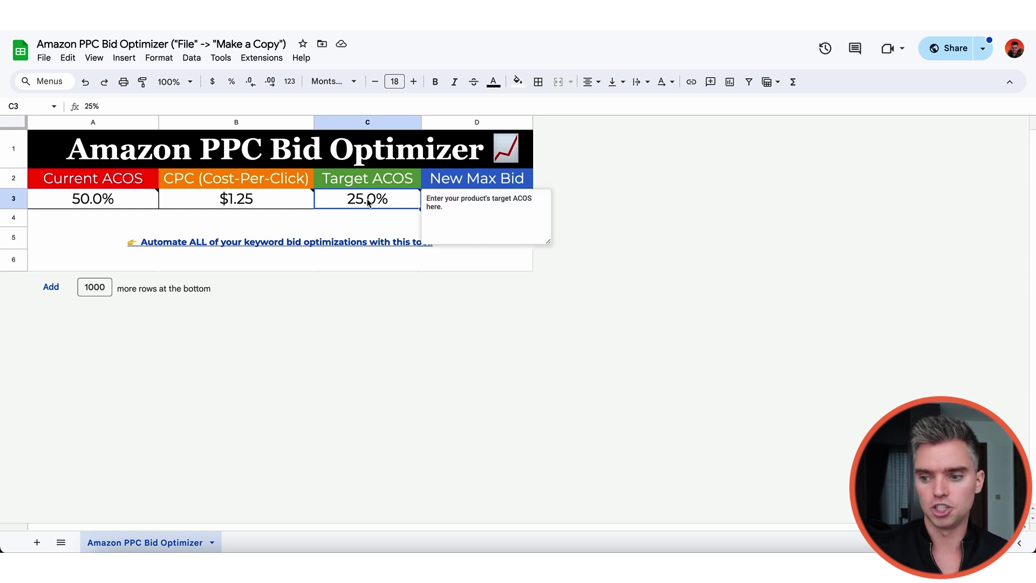
left_click(118, 202)
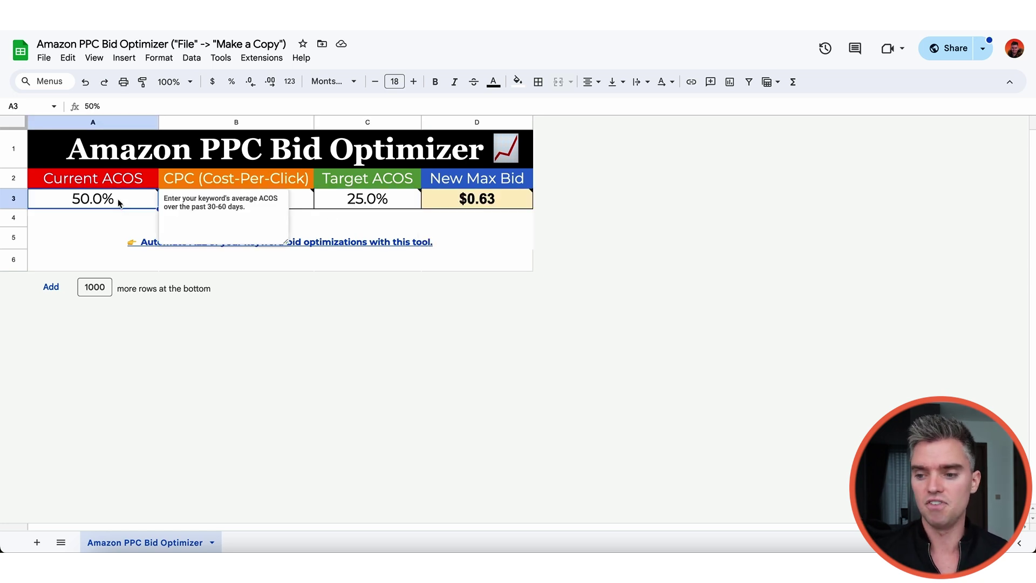
left_click(220, 186)
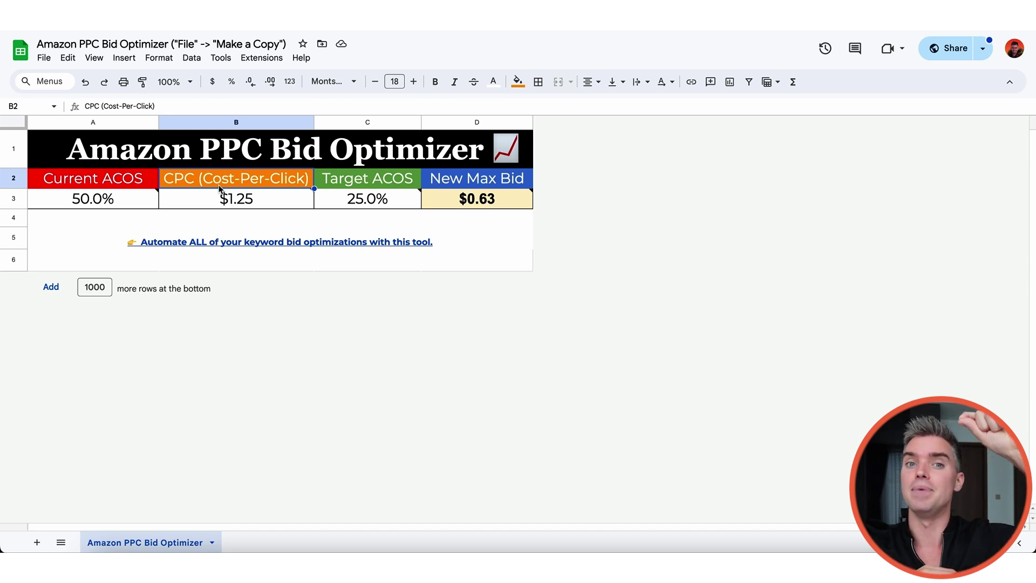
Inspect the formula behind the New Max Bid value without changing it
left_click(471, 206)
left_click(478, 232)
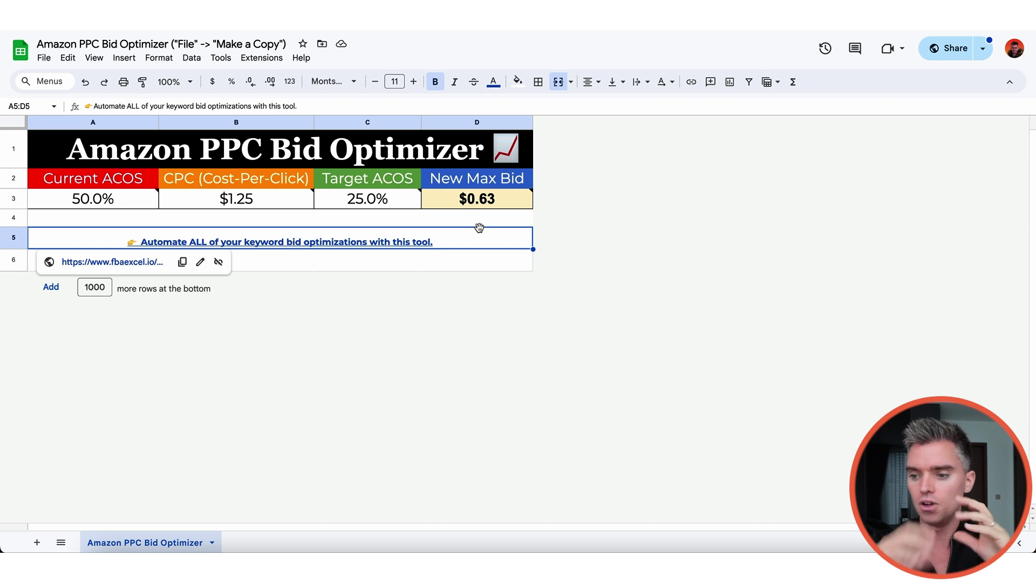
double_click(474, 202)
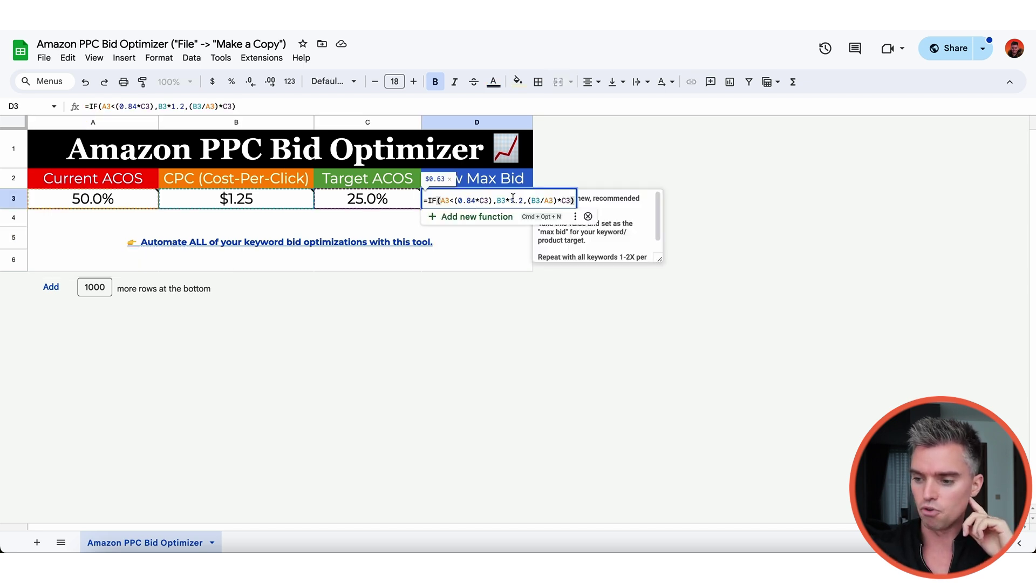
left_click(487, 267)
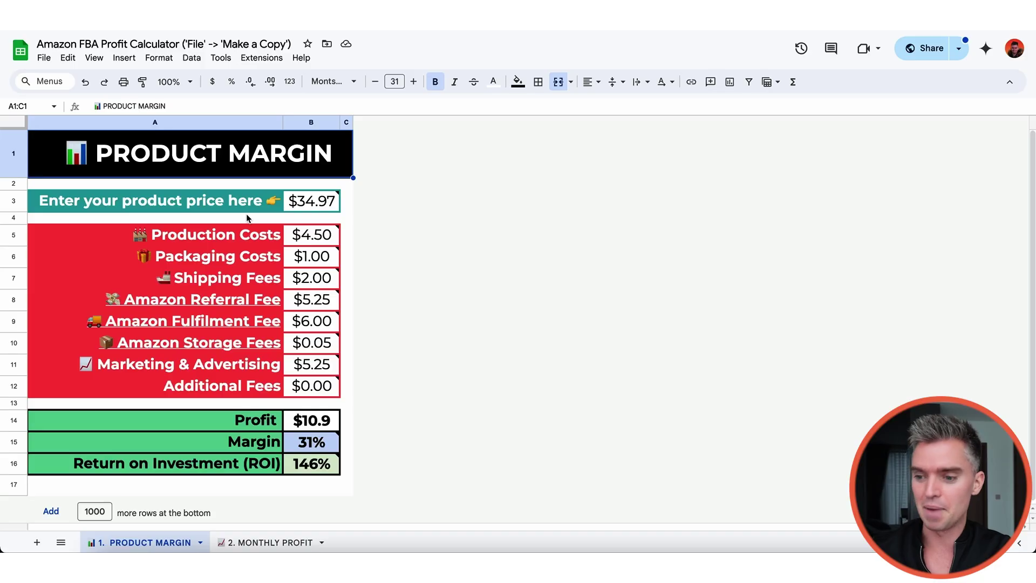
Check the product price and the production, packaging, shipping and referral fee entries in the Amazon FBA Profit Calculator's product margin sheet
mouse_move(273, 210)
left_click(205, 207)
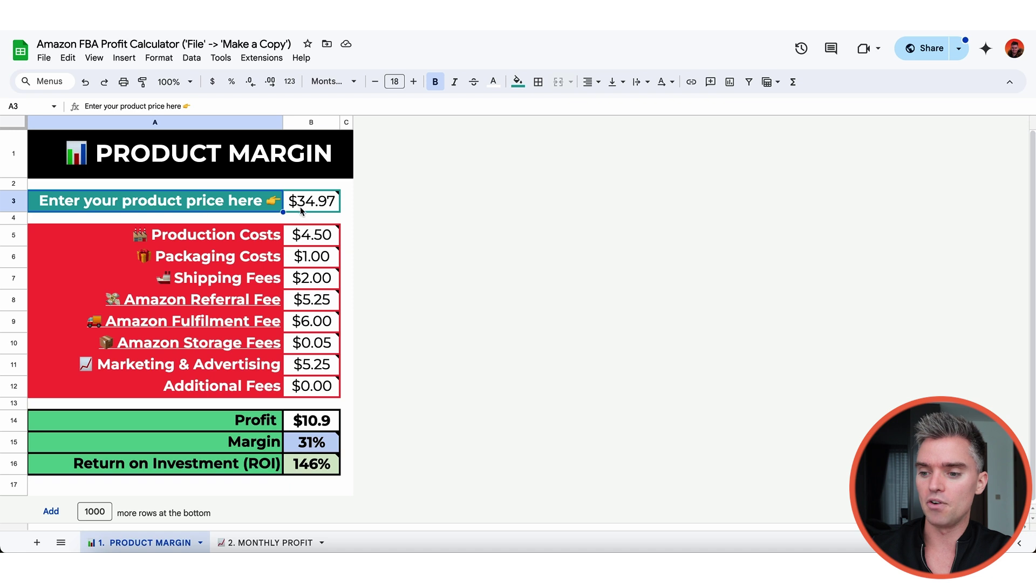
left_click(307, 209)
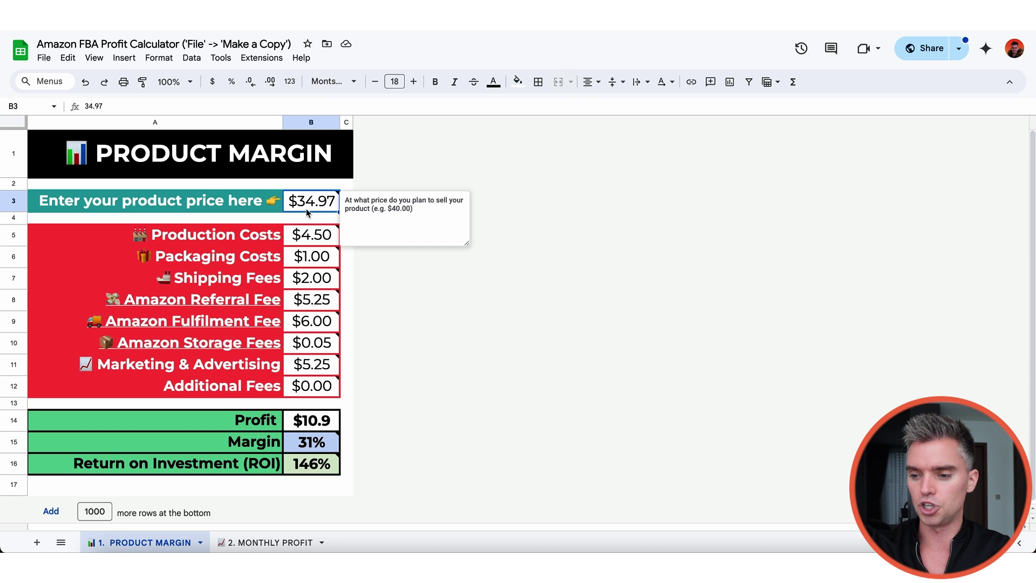
left_click(315, 247)
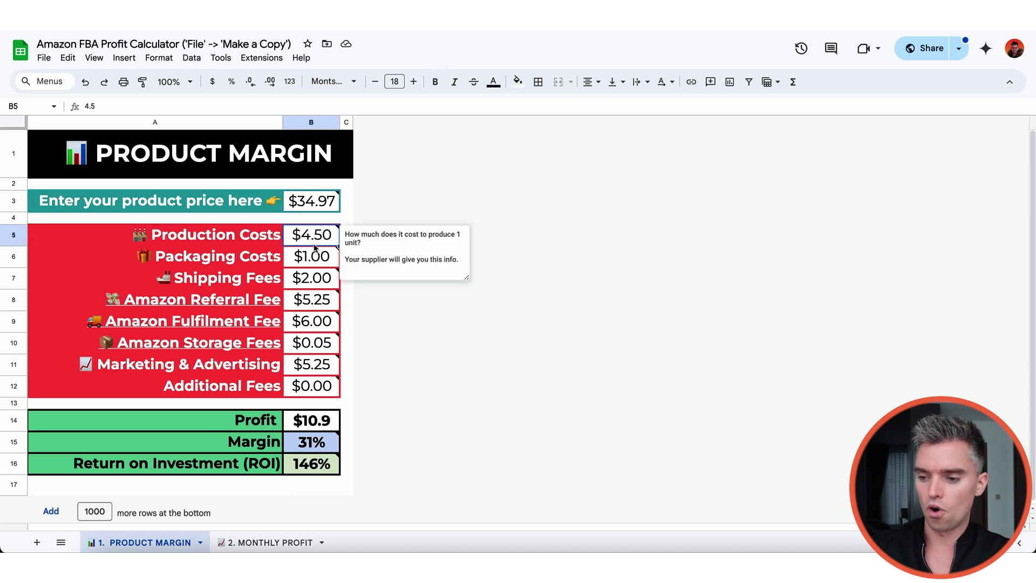
left_click(311, 262)
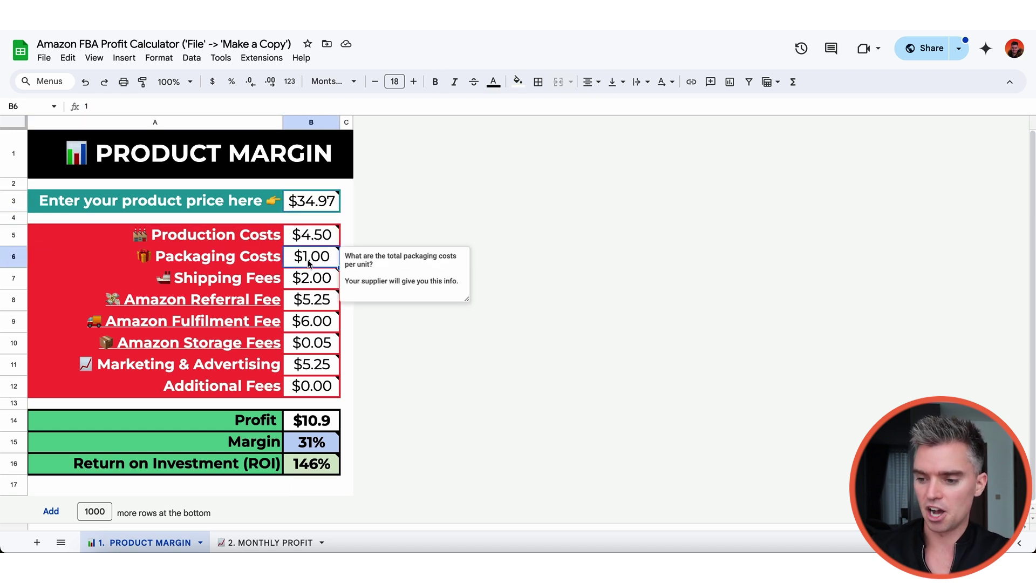
left_click(307, 283)
left_click(312, 303)
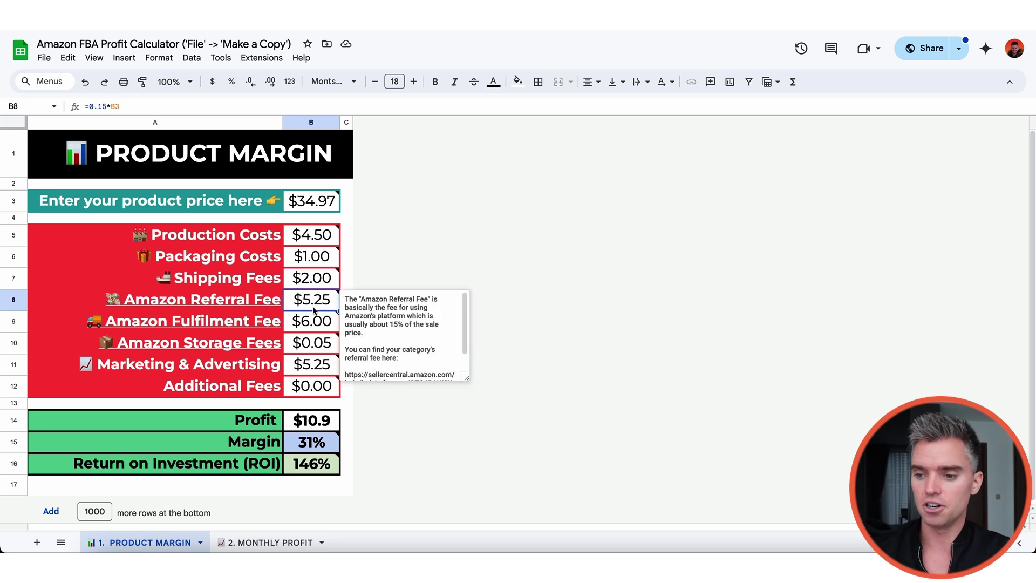
Recheck the production, packaging and shipping notes, and read the Amazon Referral Fee note through to its reference link
left_click(308, 241)
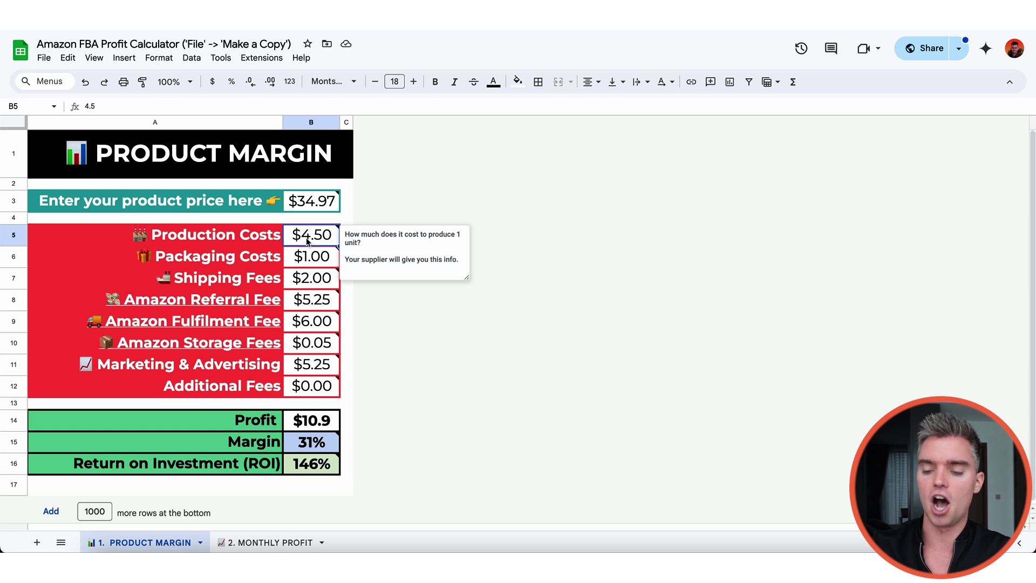
left_click(308, 259)
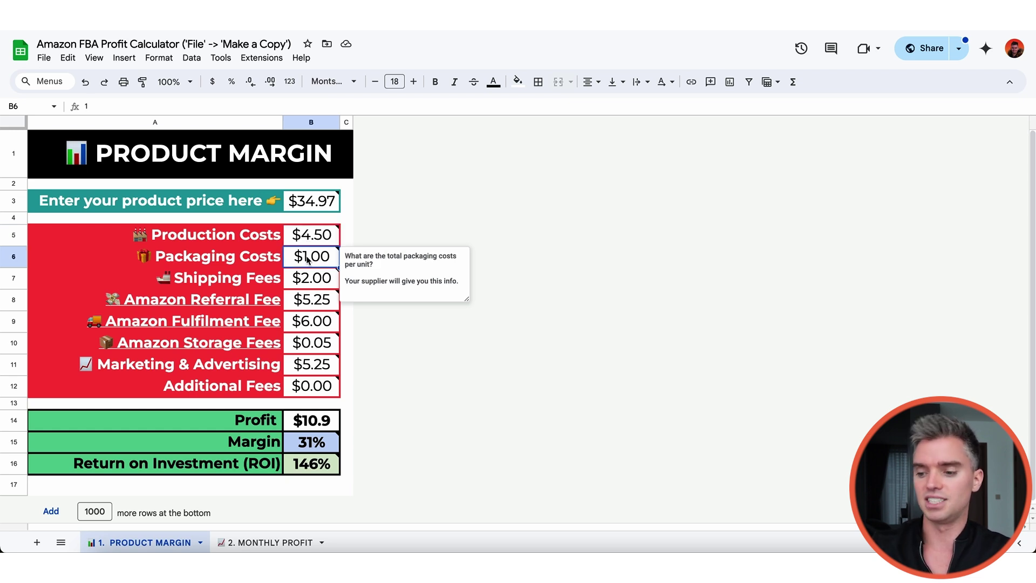
left_click(310, 280)
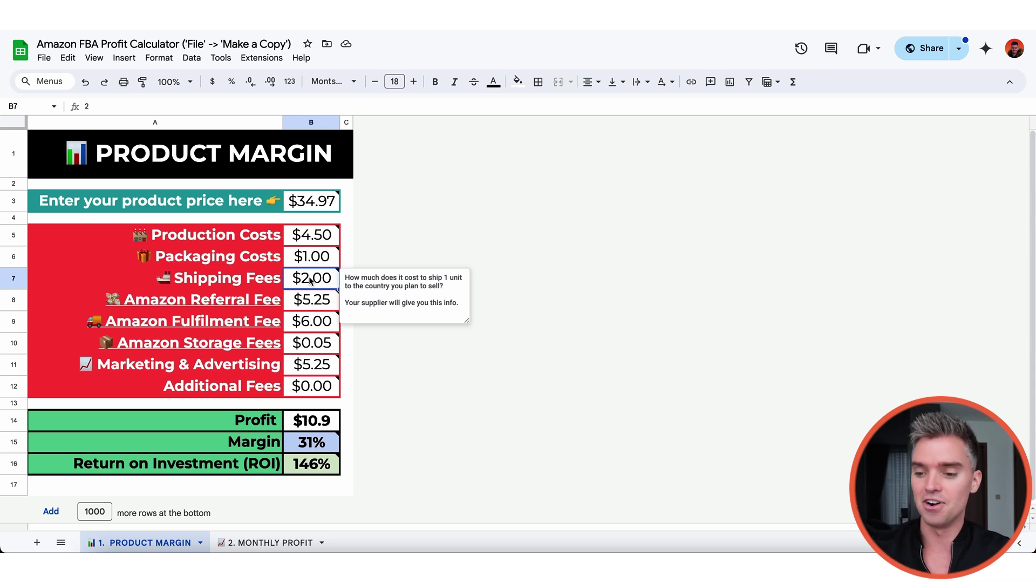
left_click(311, 303)
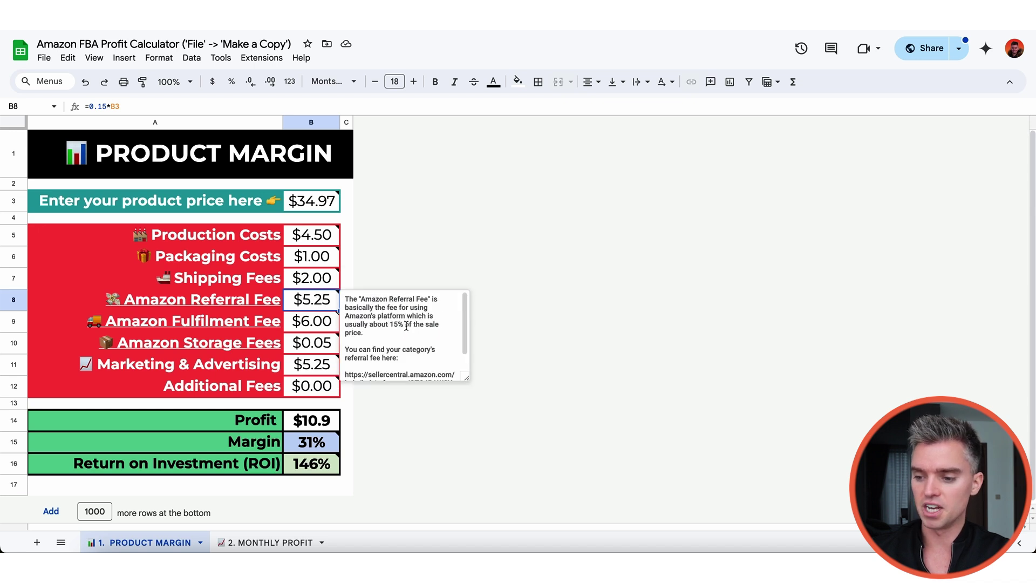
scroll(404, 330, "down", 1)
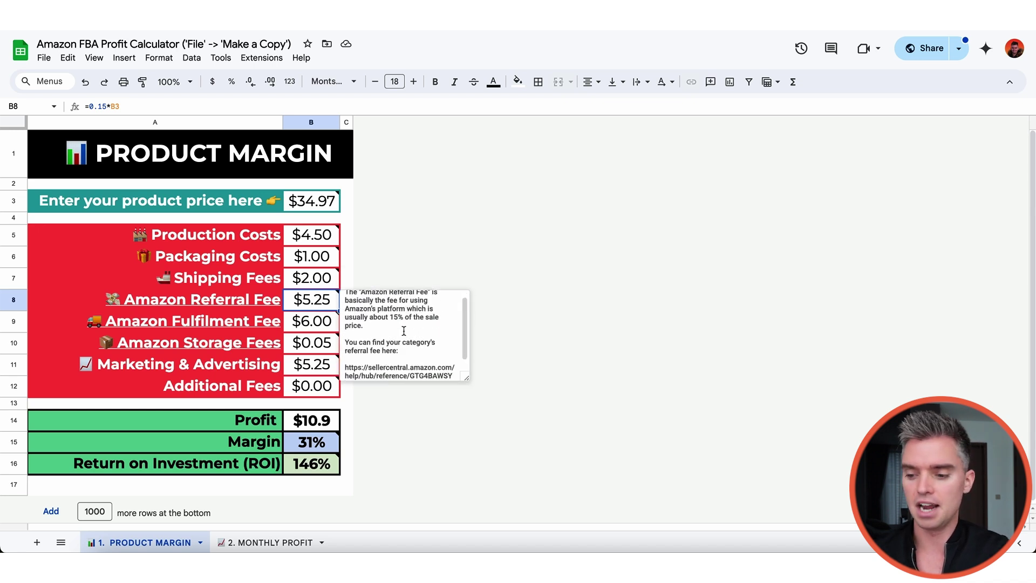
scroll(404, 330, "down", 1)
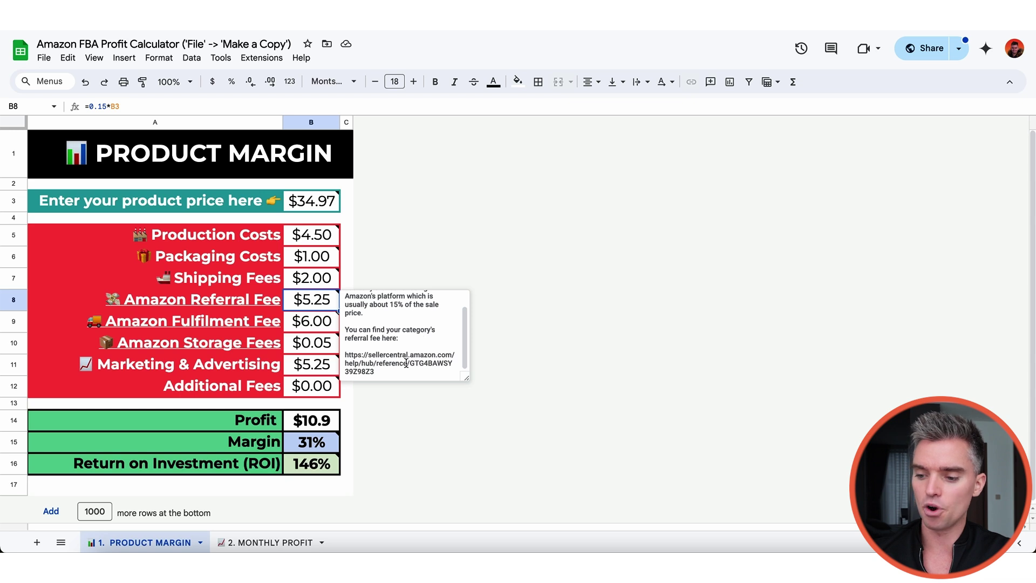
Check the Amazon fulfilment, storage, marketing and additional fee entries and their notes
left_click(301, 324)
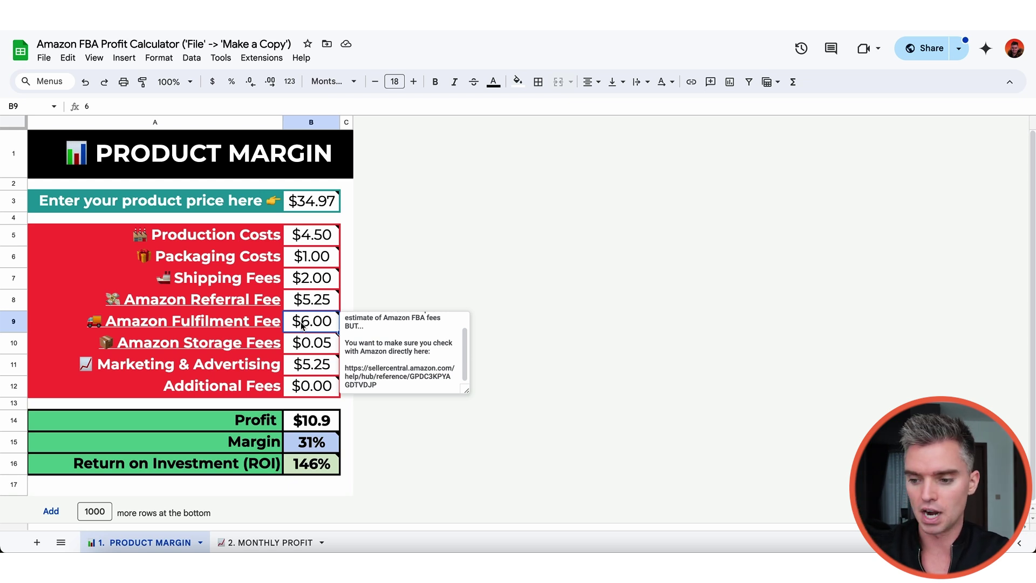
left_click(309, 346)
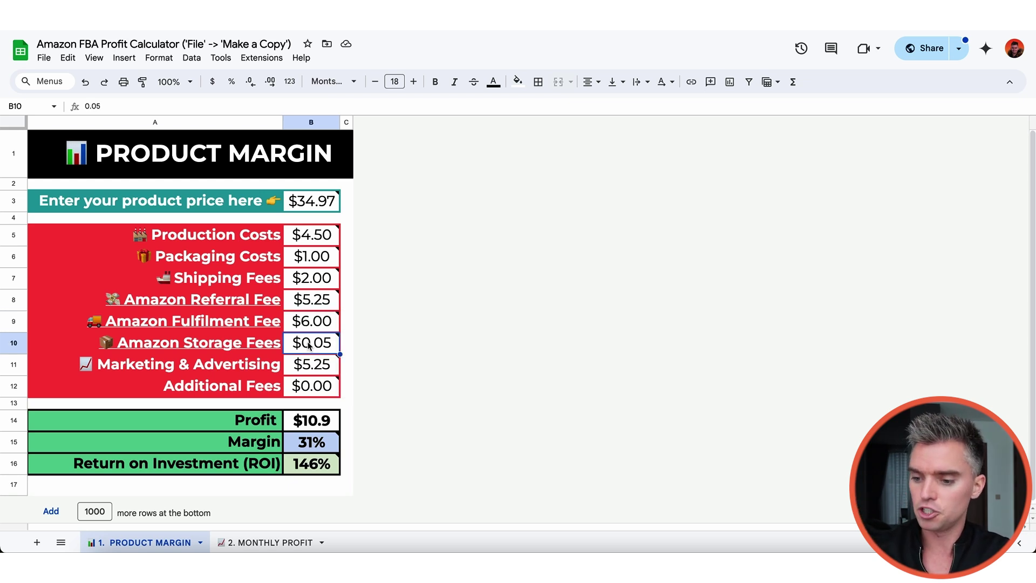
left_click(323, 372)
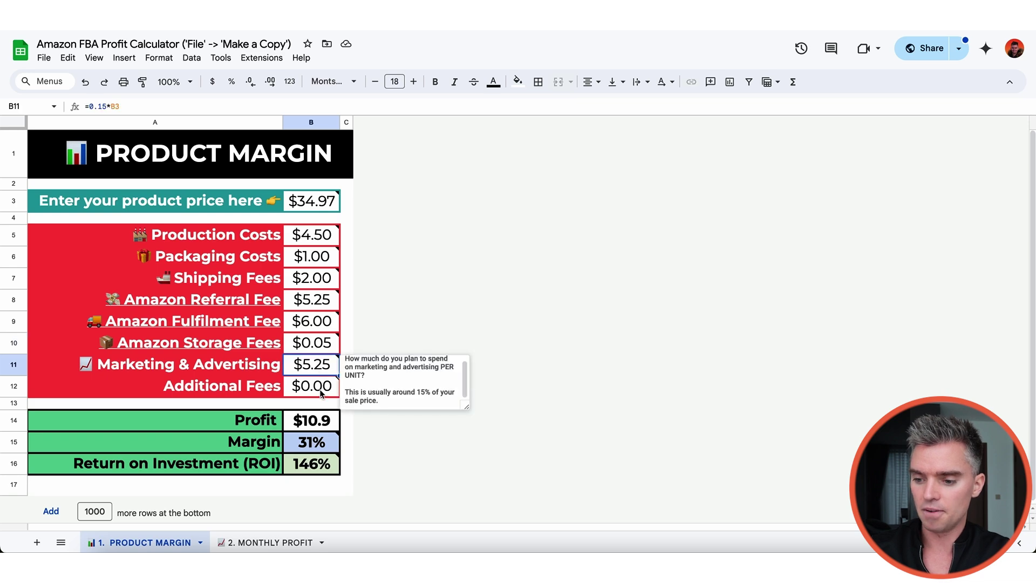
left_click(322, 393)
mouse_move(317, 368)
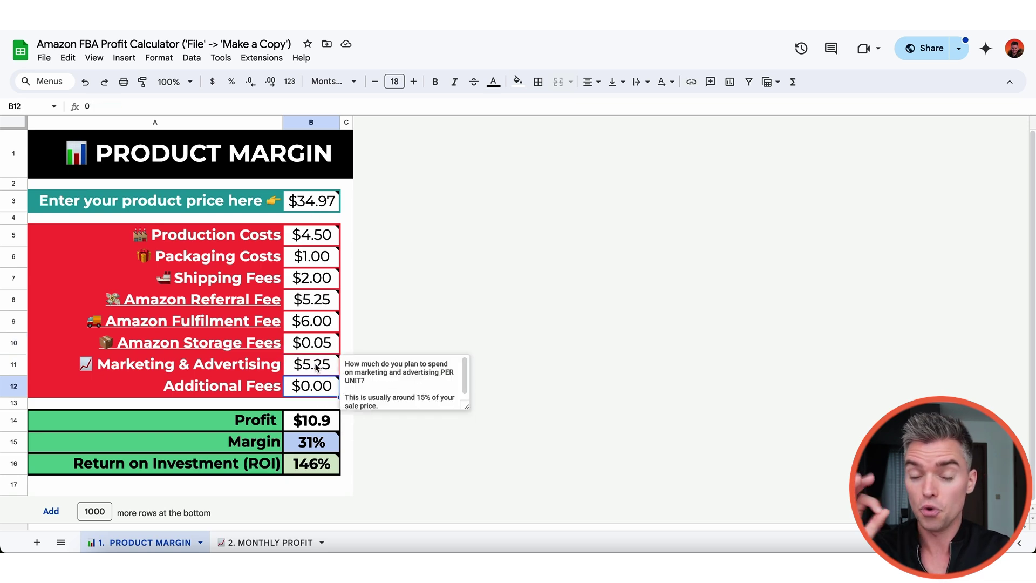
scroll(298, 332, "down", 1)
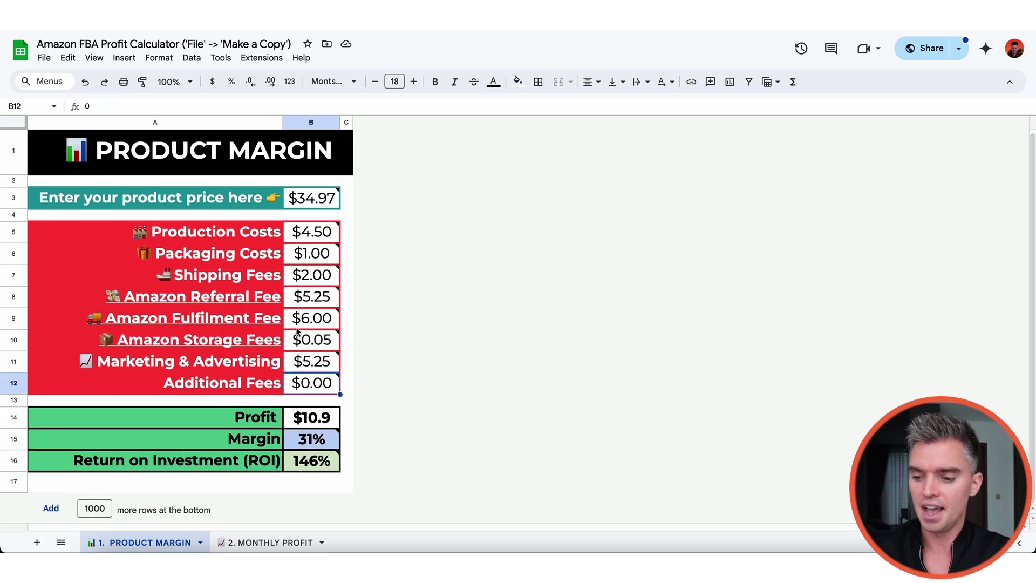
Check the calculated profit, margin and return on investment, and read the note on the margin result
left_click(270, 420)
left_click(319, 420)
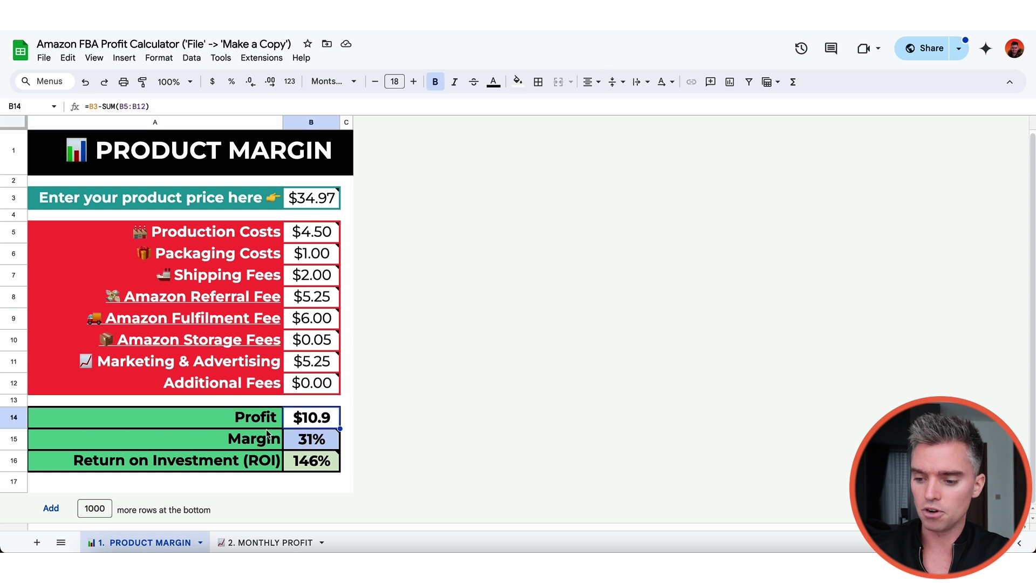
left_click(268, 437)
left_click(253, 464)
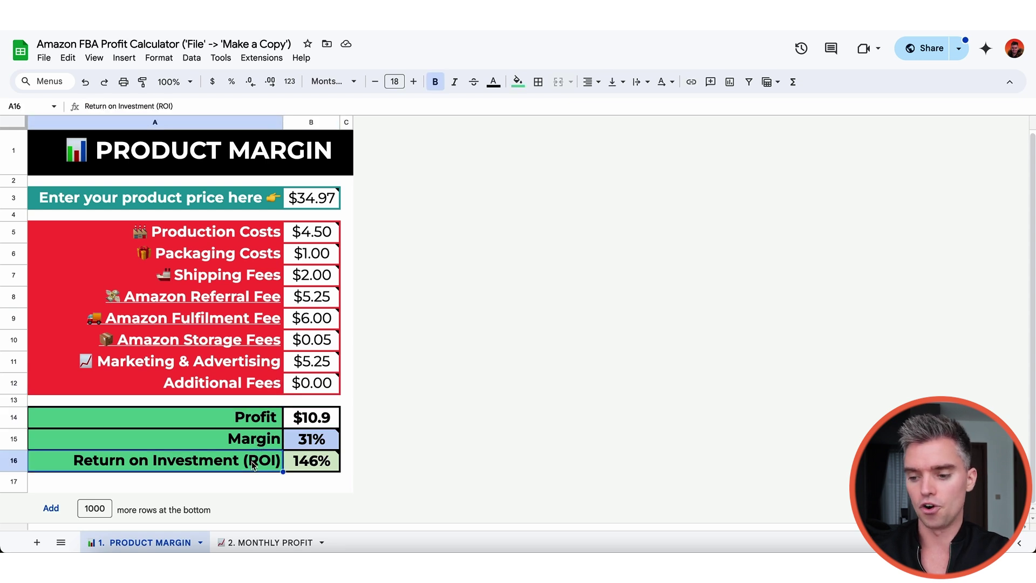
left_click(306, 447)
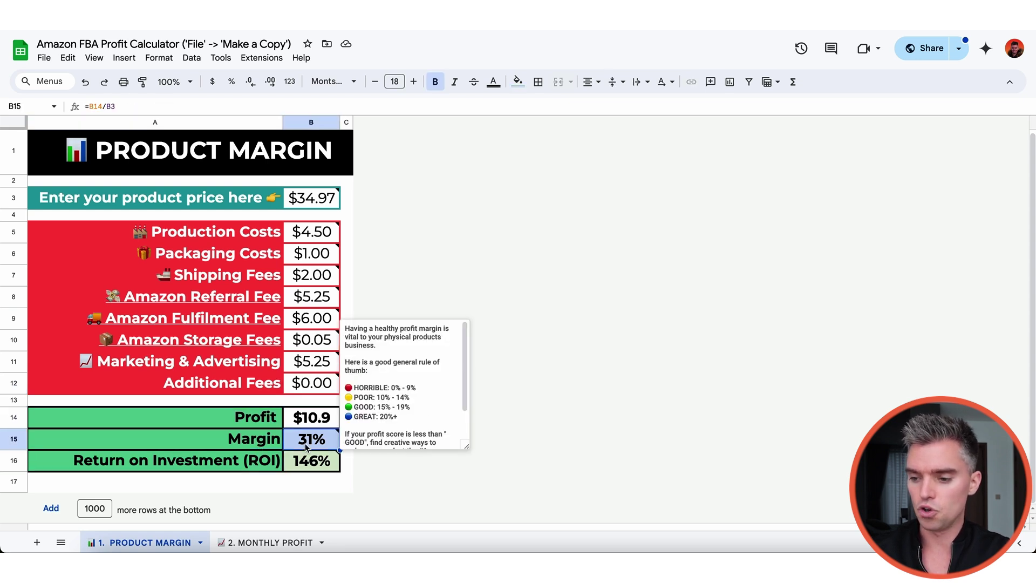
Set the product price to $25
left_click(317, 200)
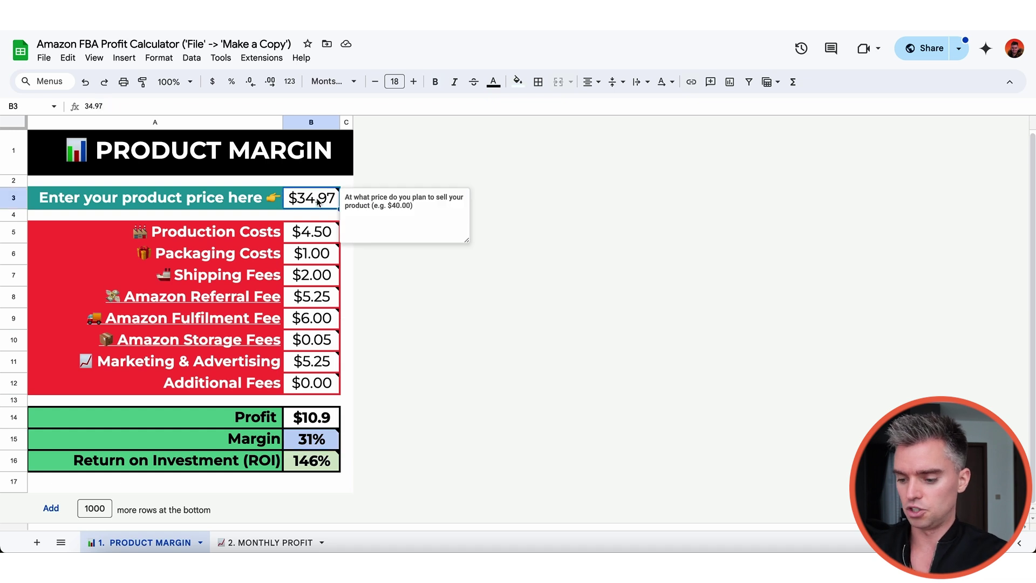
type("25")
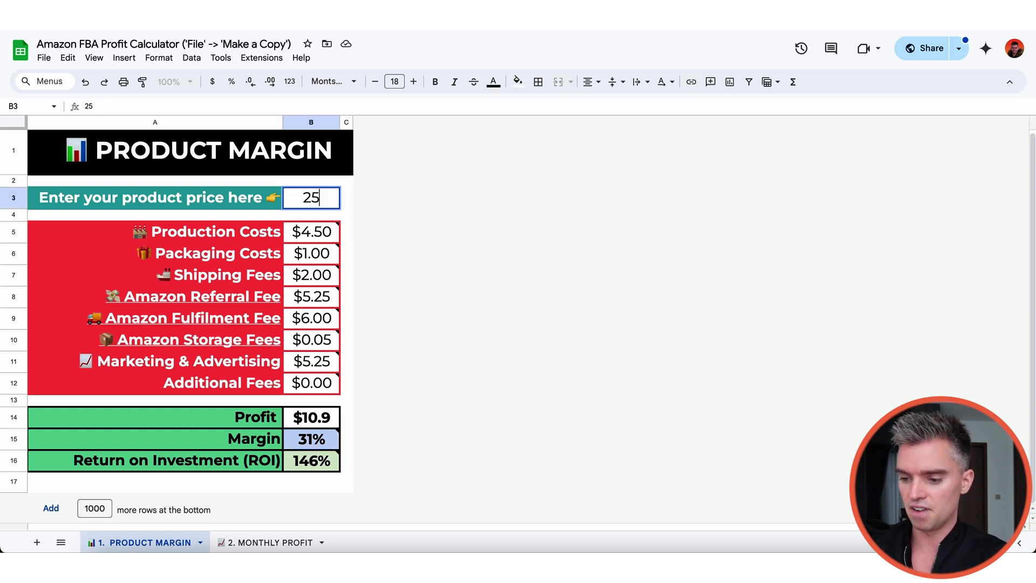
key("Return")
Set the product price to $35, and check the margin result against its rating note
left_click(319, 207)
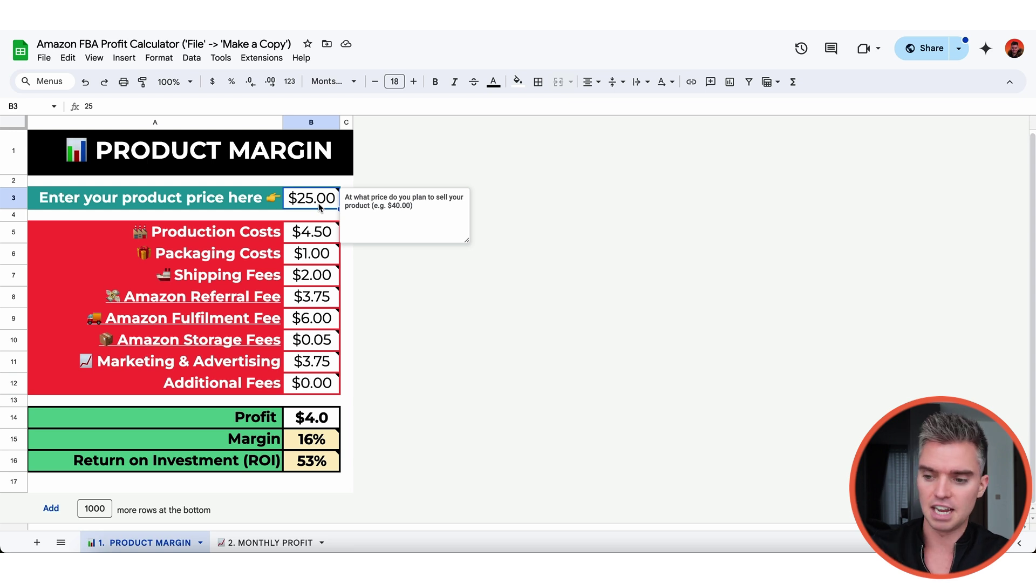
mouse_move(327, 442)
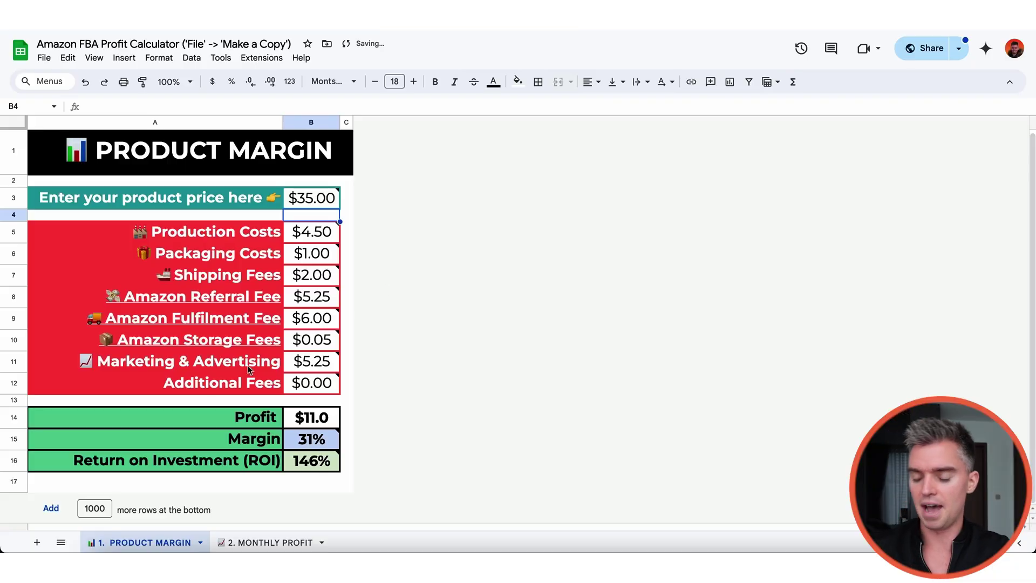
left_click(313, 460)
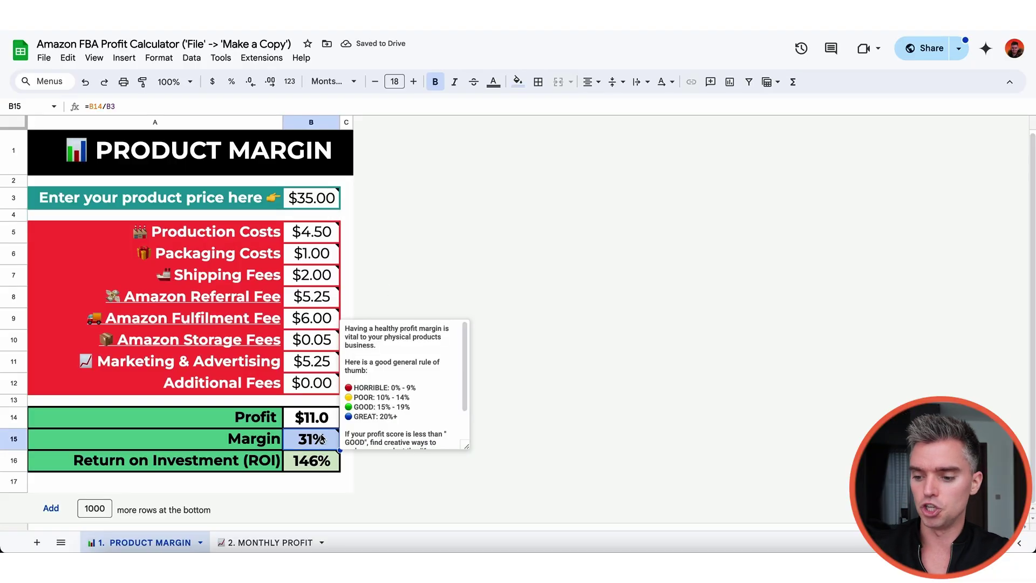
left_click(312, 440)
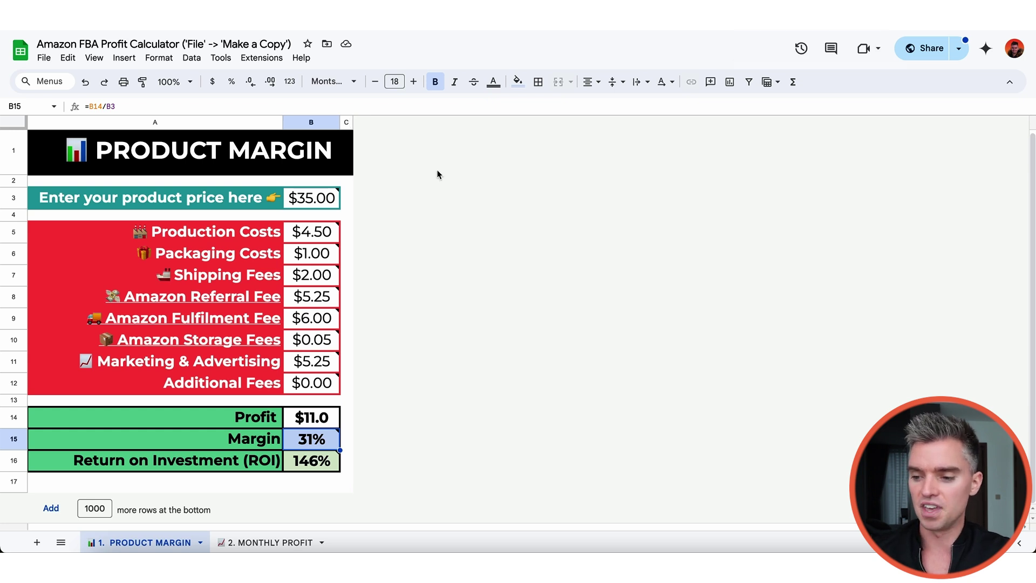
Review the production and packaging cost entries in the product margin sheet
left_click(327, 237)
left_click(218, 240)
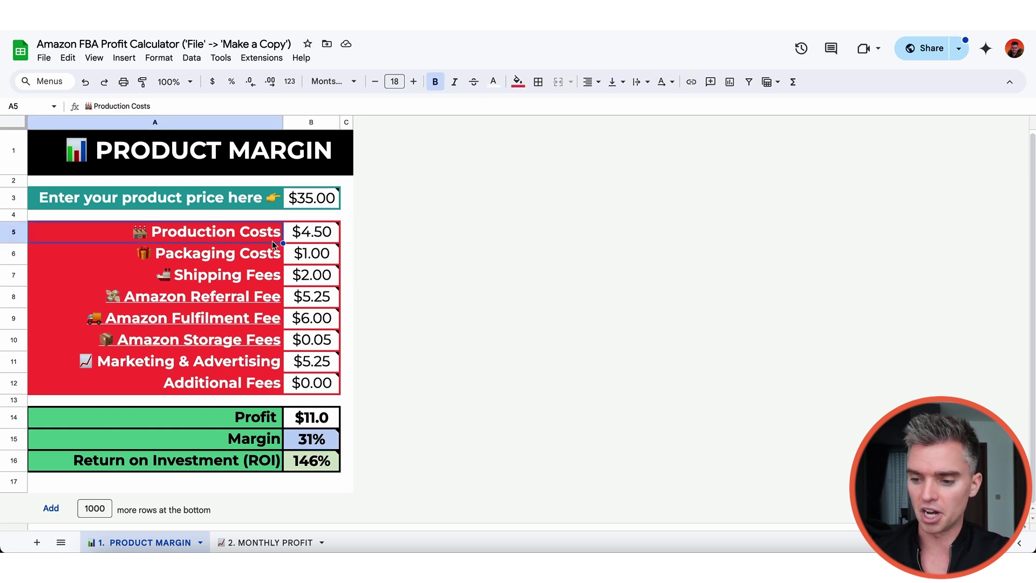
left_click(228, 262)
mouse_move(322, 306)
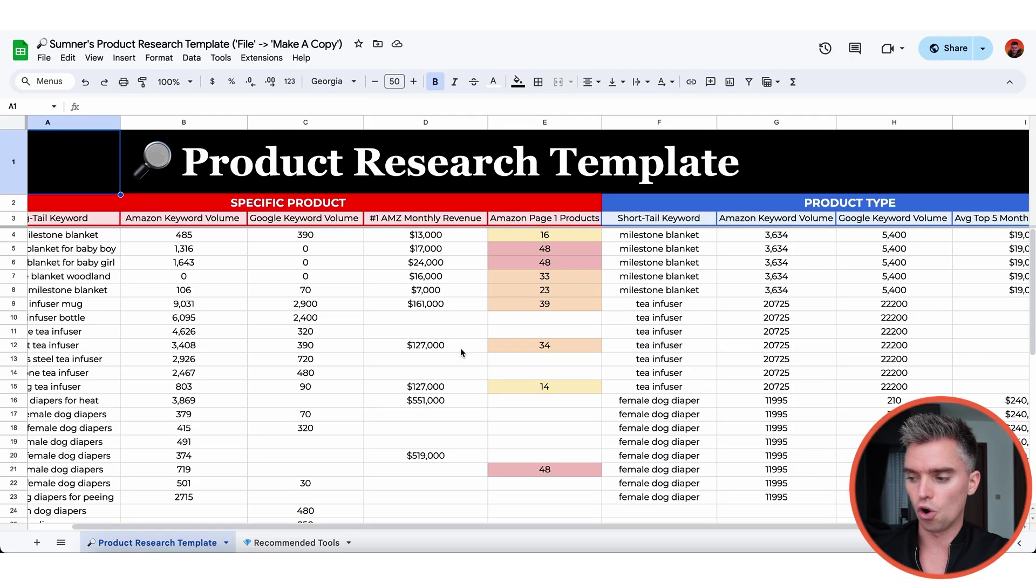
Look through the long-tail keywords for milestone blankets, tea infusers and female dog diapers in the Product Research Template
left_click(374, 291)
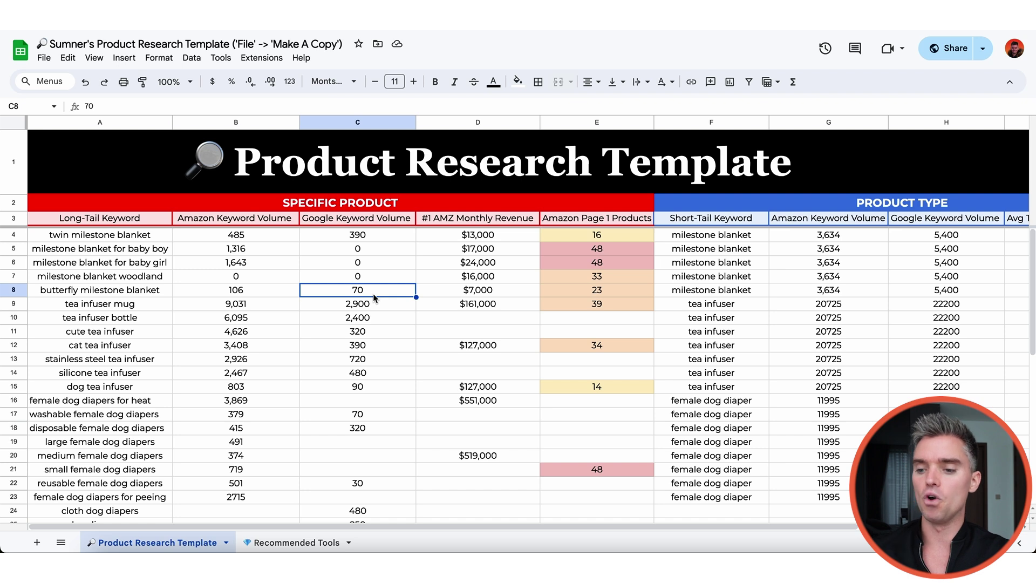
left_click(276, 289)
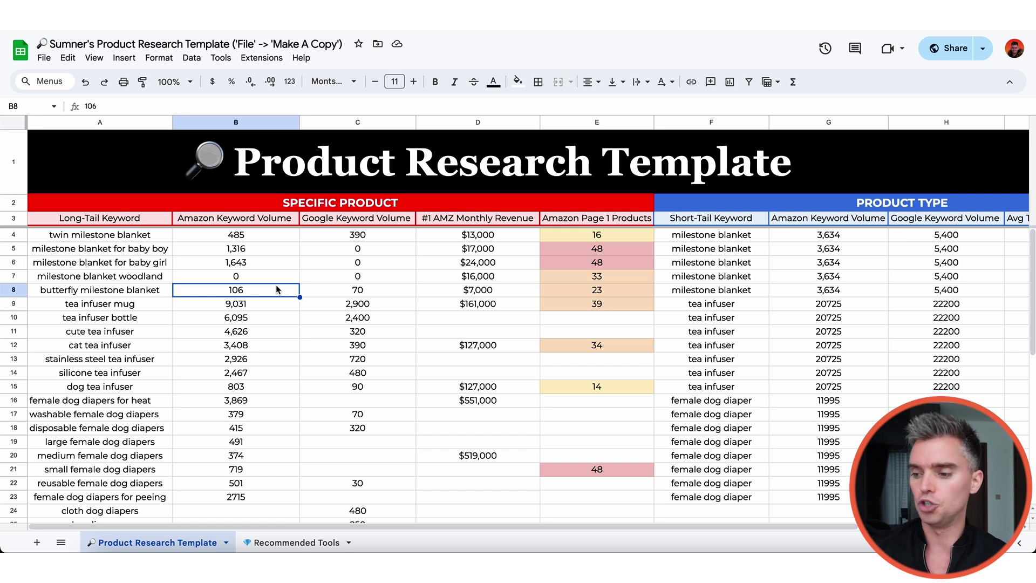
left_click(142, 236)
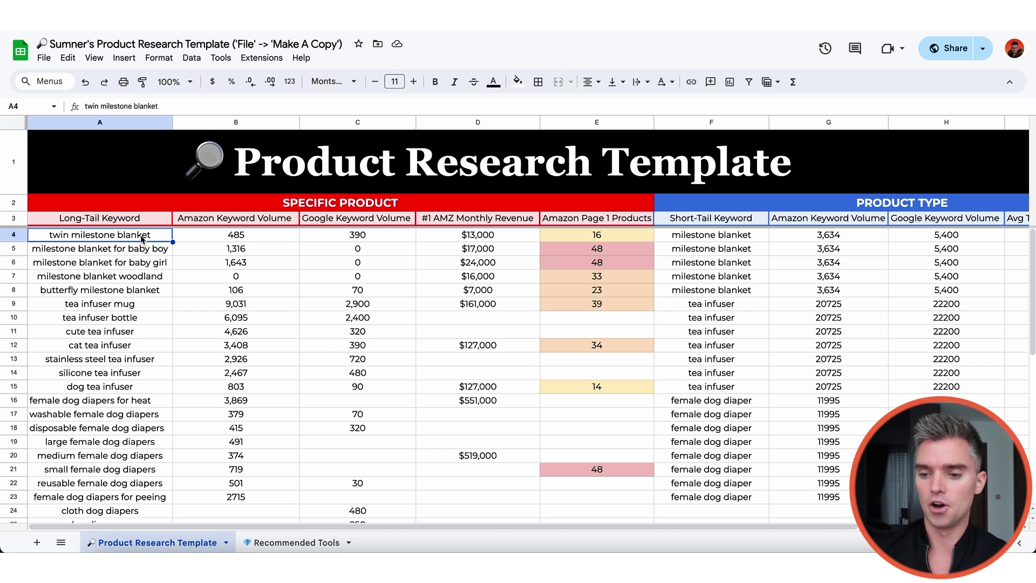
left_click(138, 320)
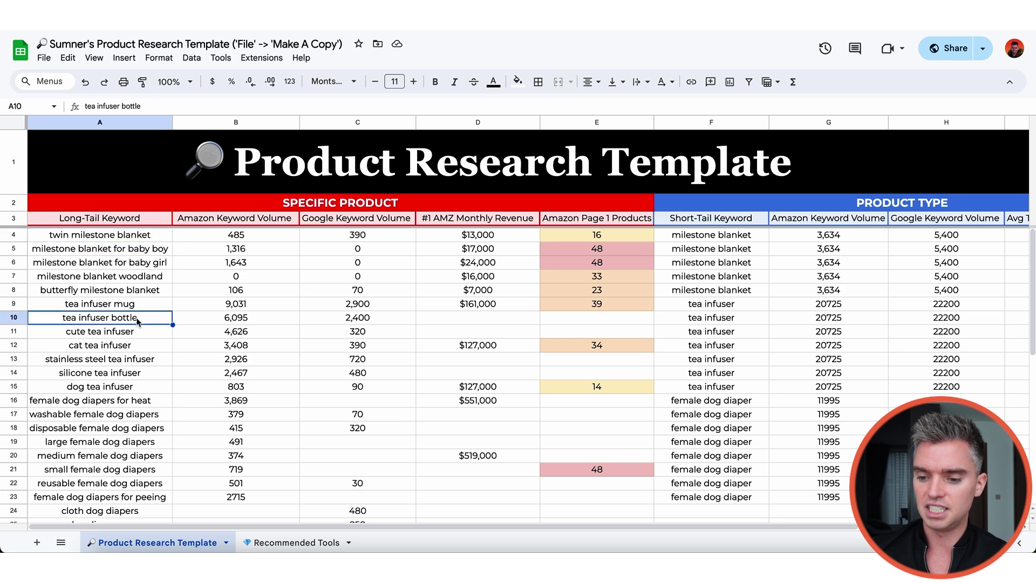
scroll(138, 320, "down", 2)
left_click(128, 323)
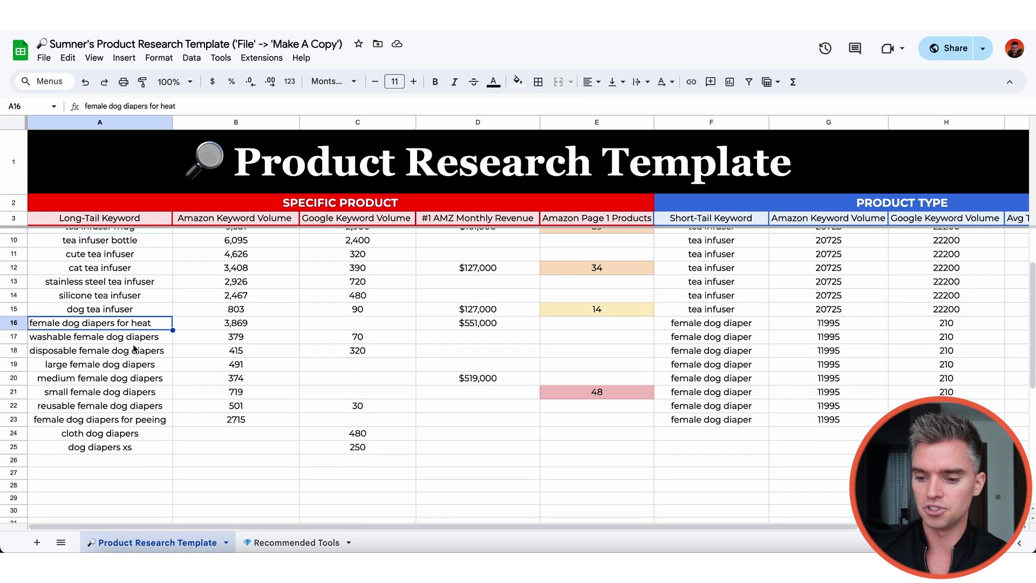
left_click(131, 364)
Examine the Amazon and Google keyword volumes of the long-tail keywords and the #1 AMZ Monthly Revenue column
scroll(165, 364, "up", 2)
left_click_drag(253, 235, 271, 451)
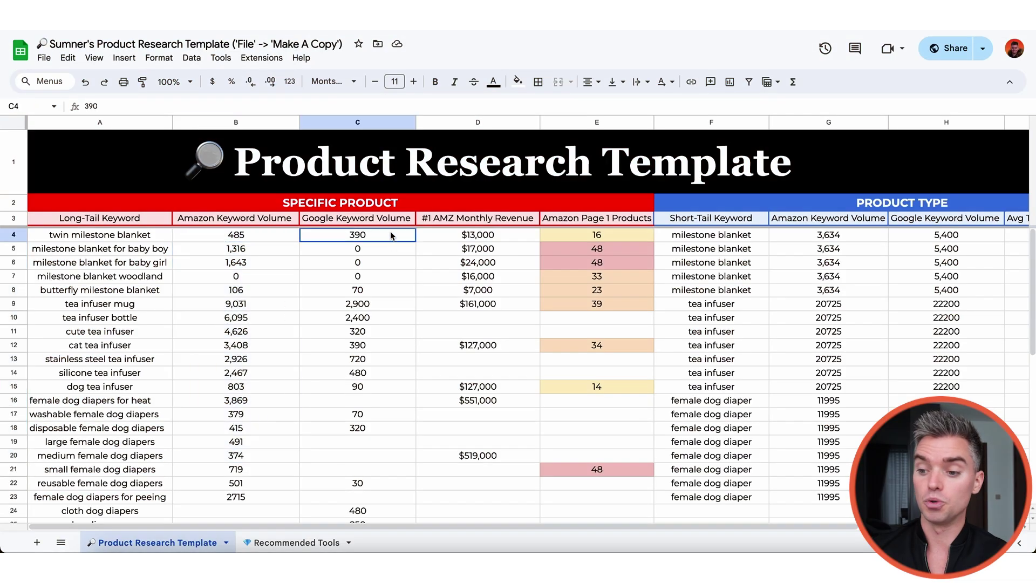
left_click_drag(390, 233, 388, 385)
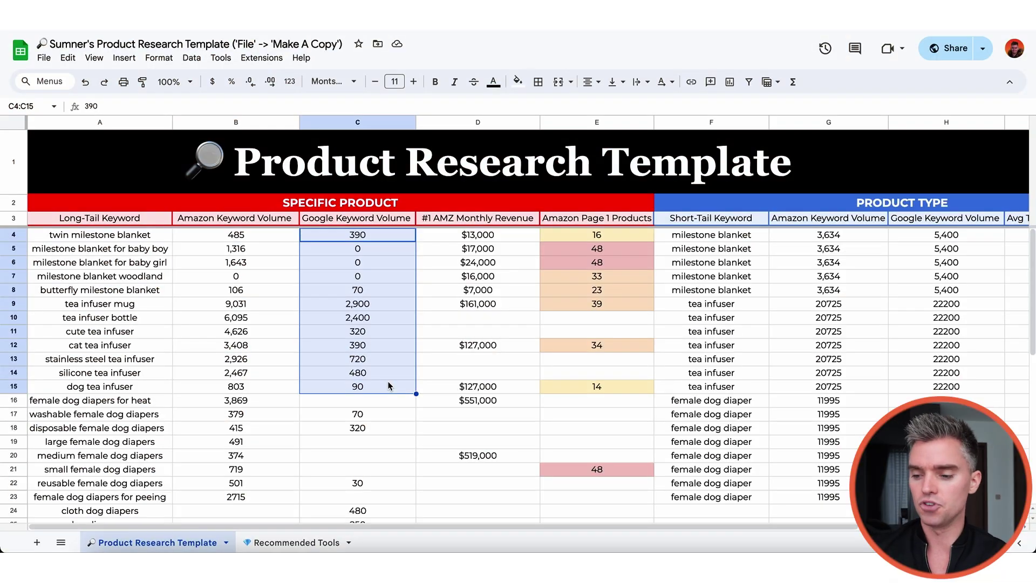
left_click(374, 308)
left_click_drag(358, 237, 357, 386)
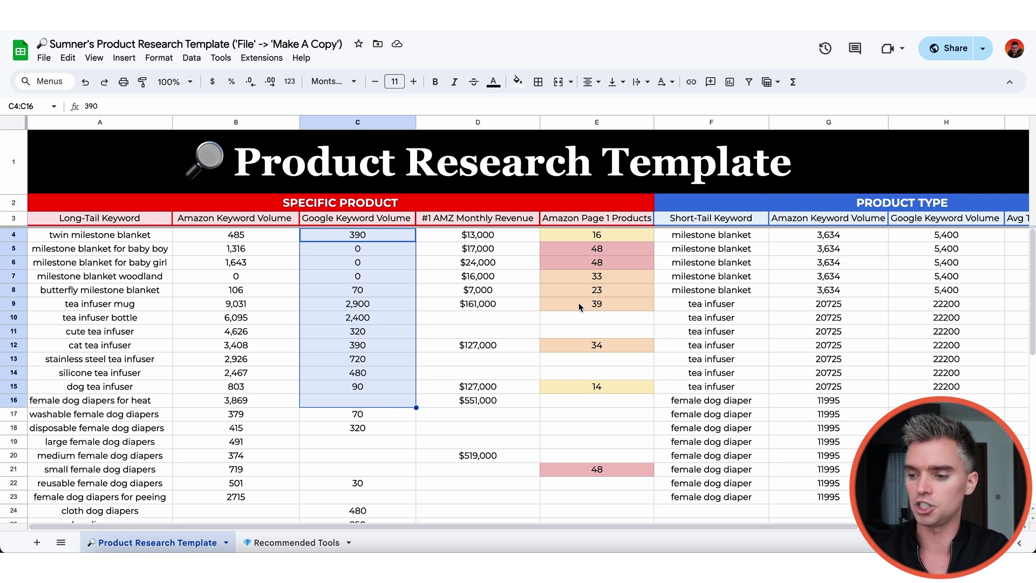
left_click(498, 273)
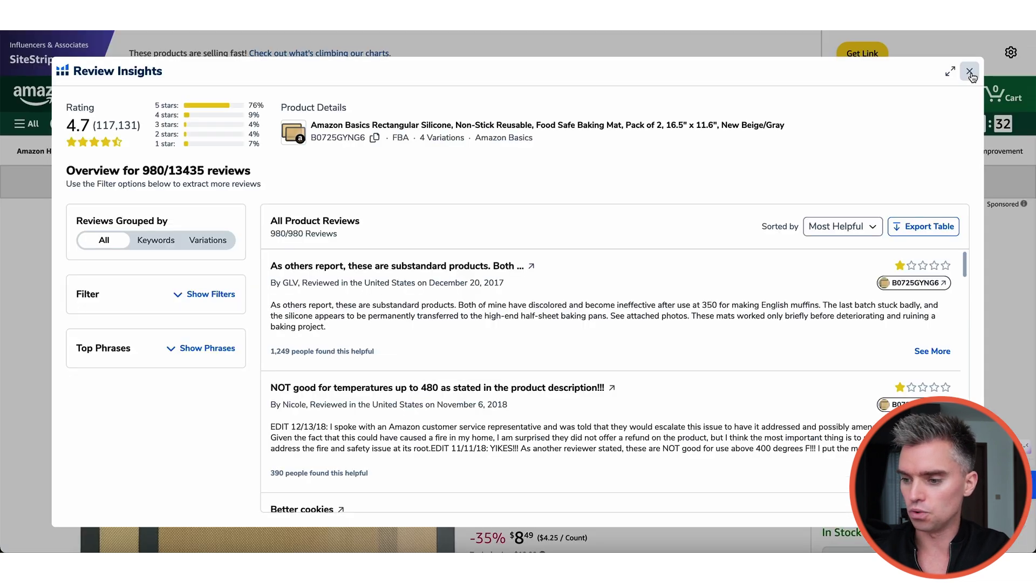
Close Review Insights on Amazon and run Helium 10's Xray product research on the "silicone baking sheets" search results
left_click(981, 69)
scroll(660, 195, "up", 2)
scroll(660, 195, "down", 1)
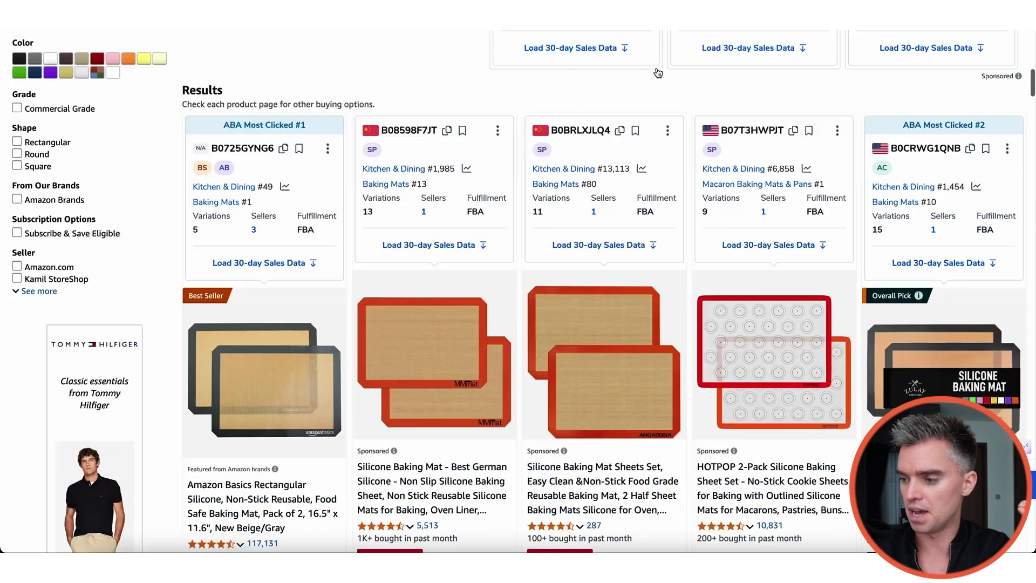
scroll(518, 291, "up", 10)
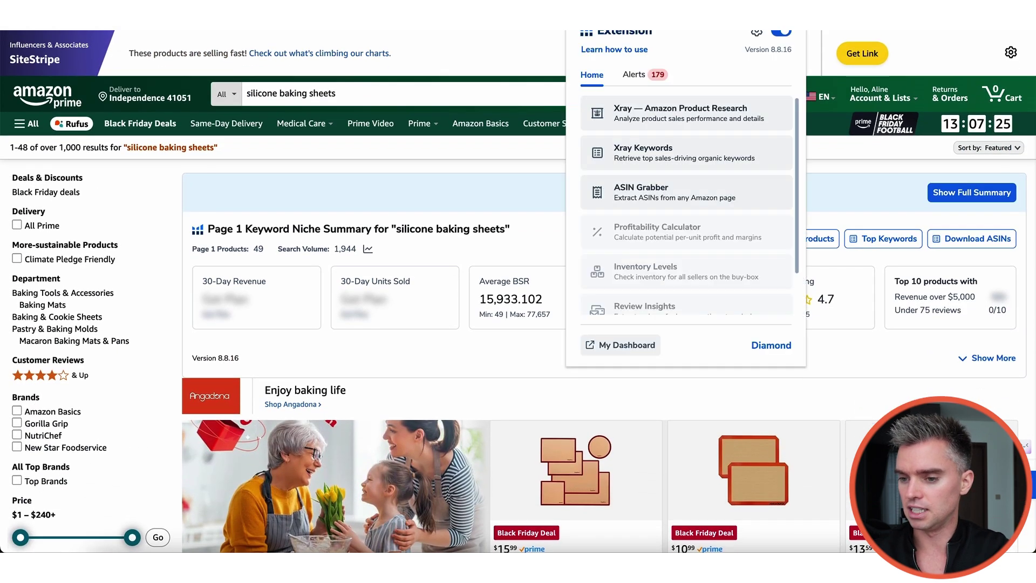
left_click(671, 116)
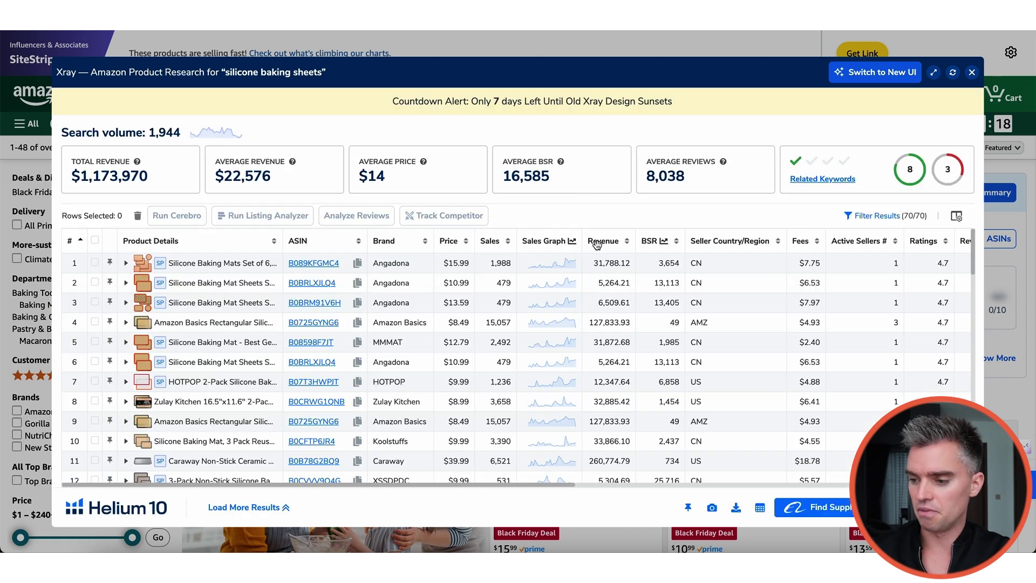
Sort the Xray results by revenue from highest to lowest and filter out the sponsored products
left_click(604, 242)
left_click(605, 242)
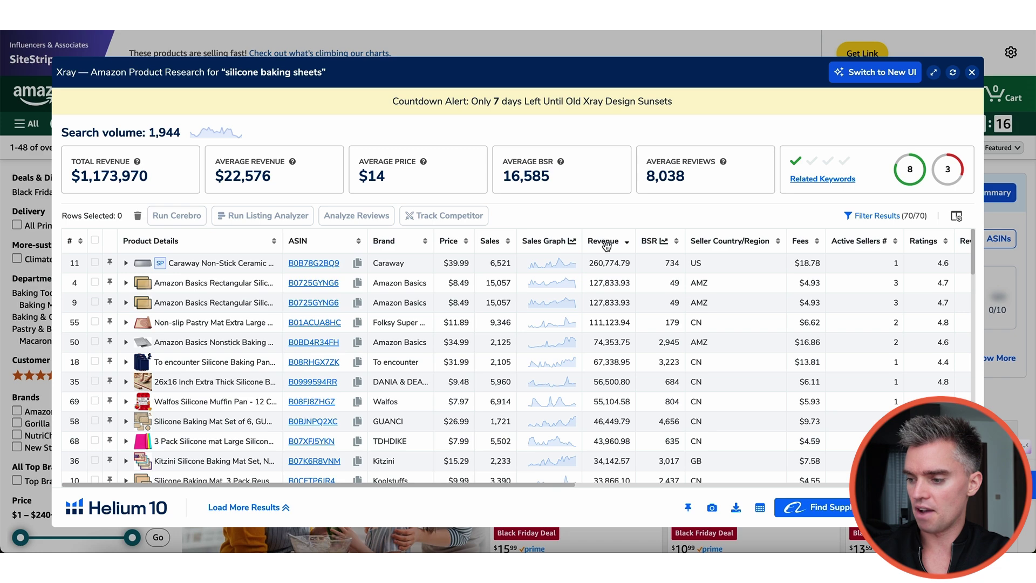
left_click(869, 217)
left_click(314, 419)
left_click(691, 456)
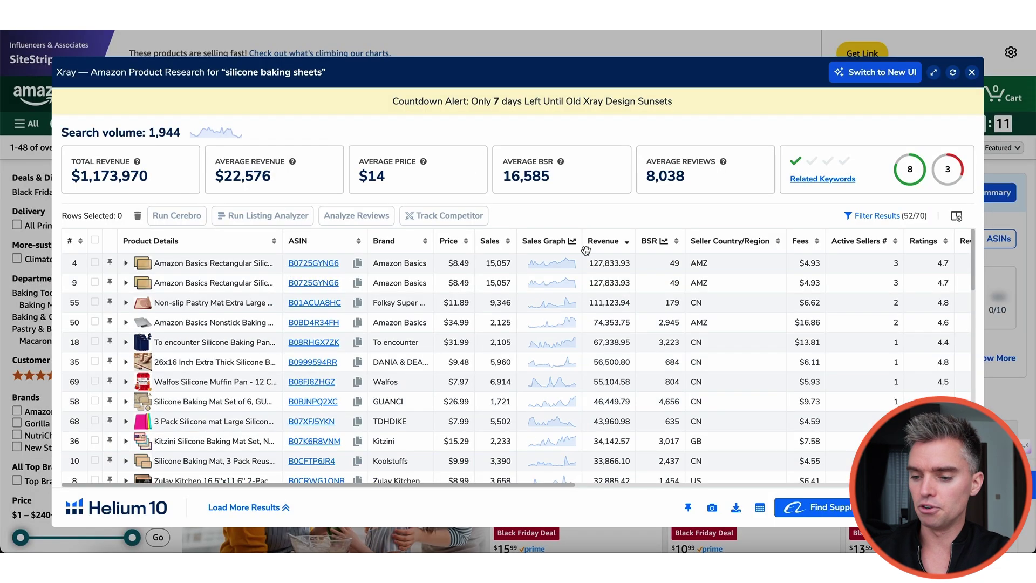
Compare the revenues of the top-ranked products in the filtered Xray results
mouse_move(210, 272)
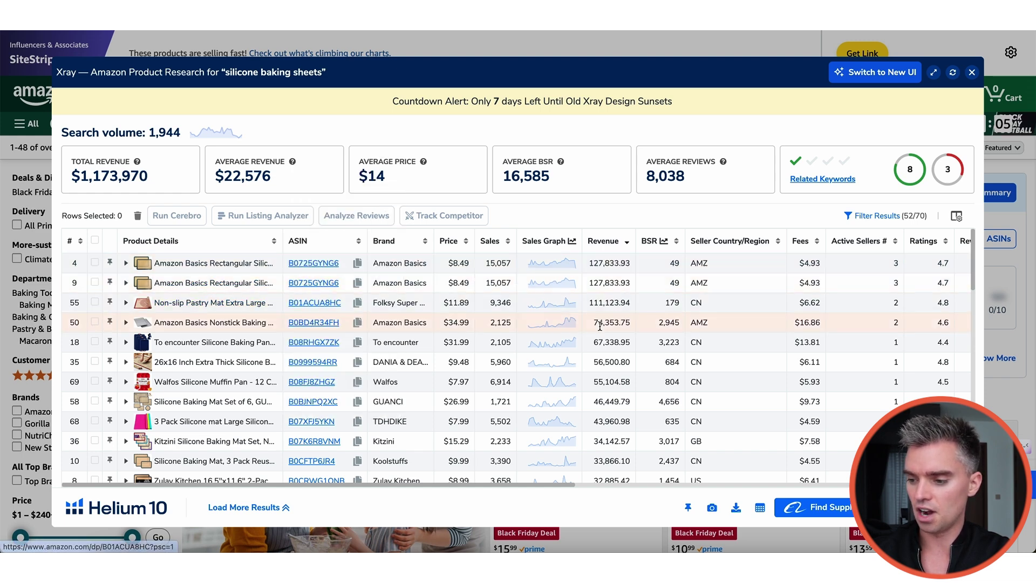
scroll(236, 340, "down", 3)
mouse_move(209, 322)
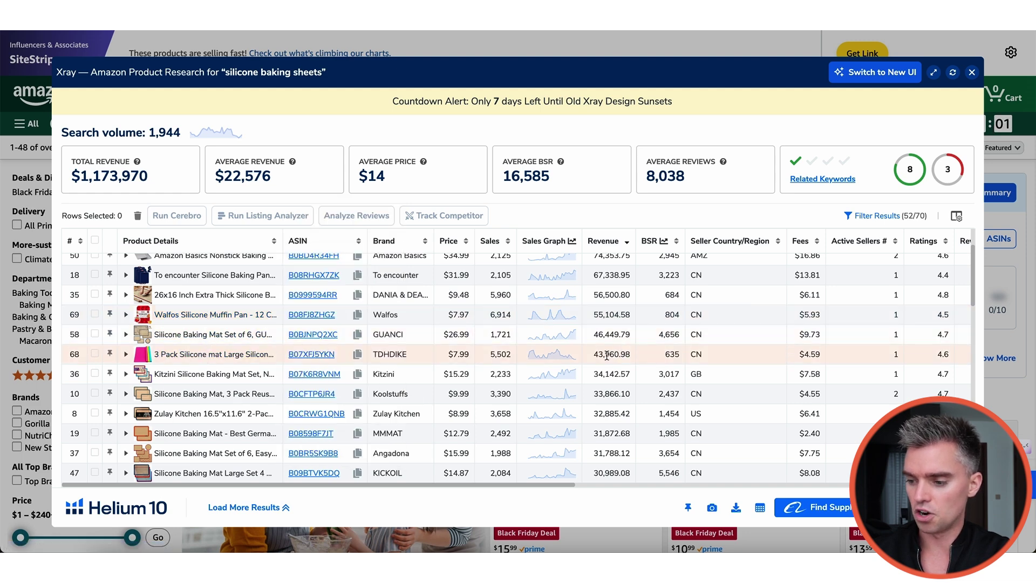
scroll(615, 346, "up", 3)
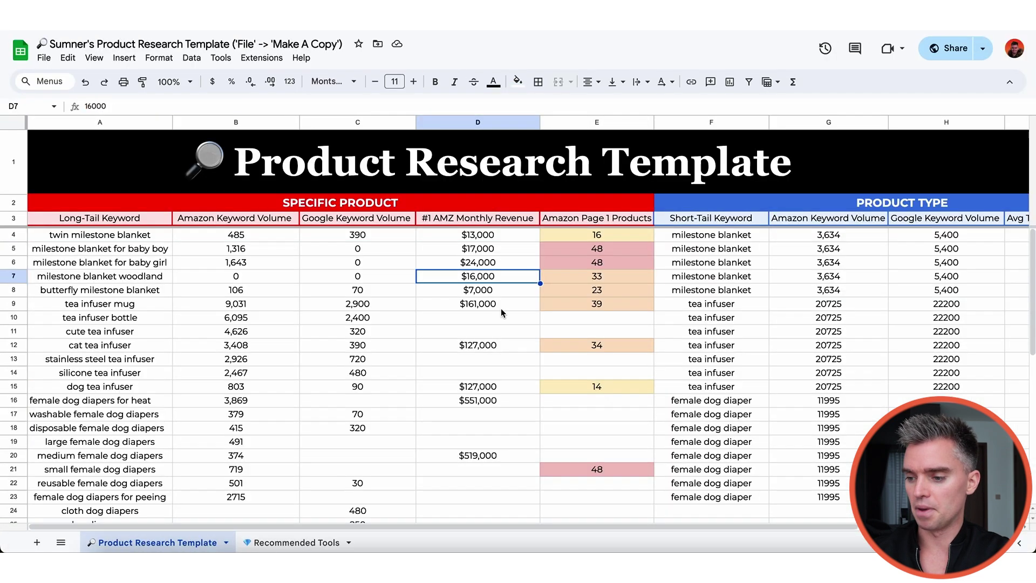
Return to the Product Research Template and check the Amazon Page 1 Products entries for twin milestone blanket and dog tea infuser
scroll(577, 251, "right", 1)
left_click(581, 236)
scroll(555, 274, "left", 1)
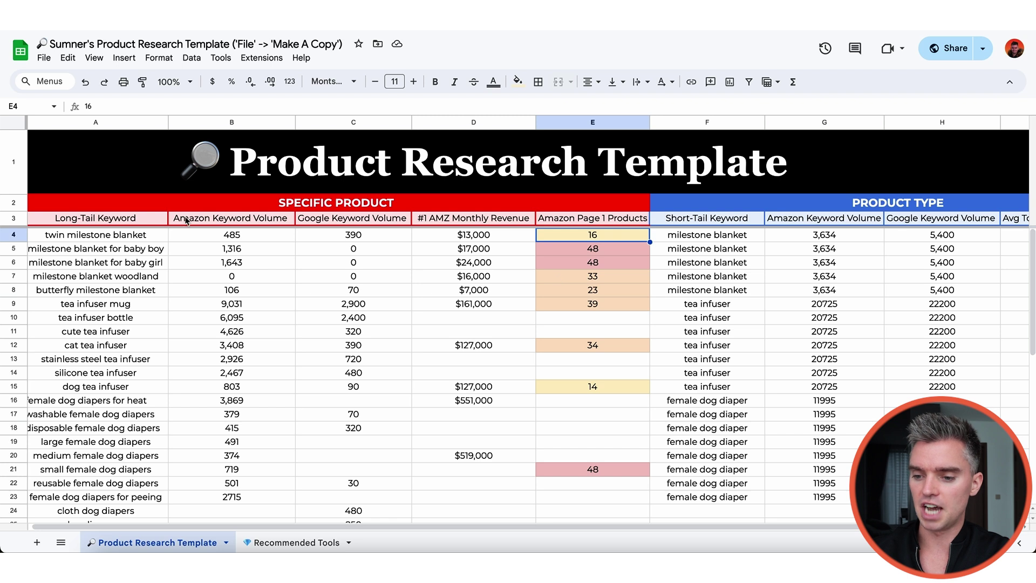
left_click(135, 236)
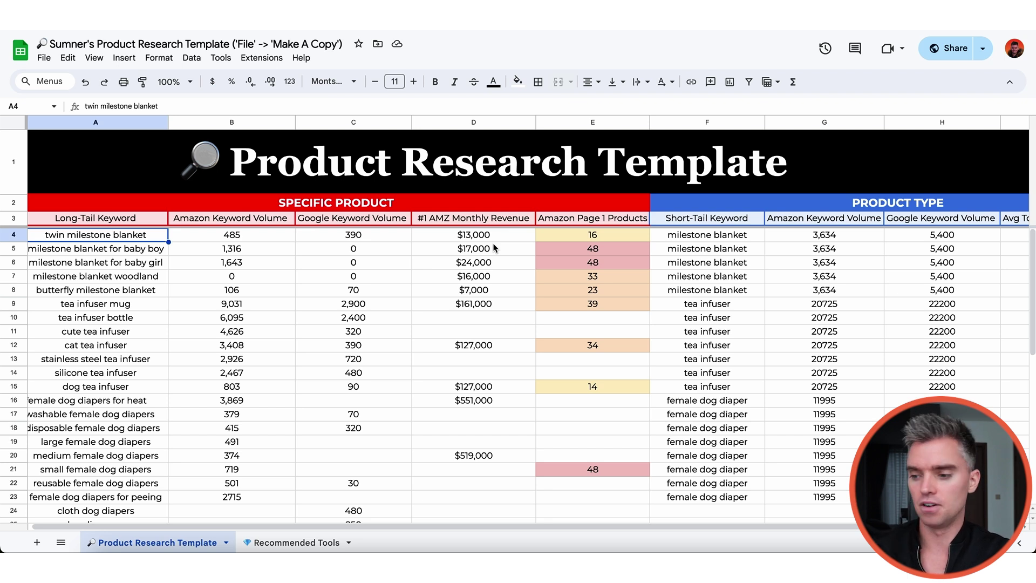
left_click(611, 238)
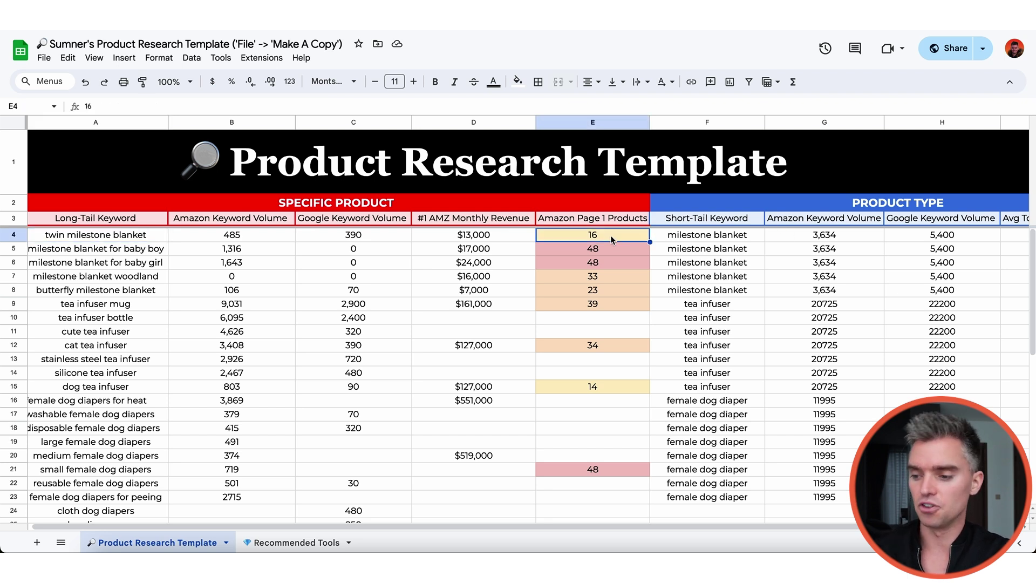
scroll(378, 324, "down", 1)
left_click(116, 371)
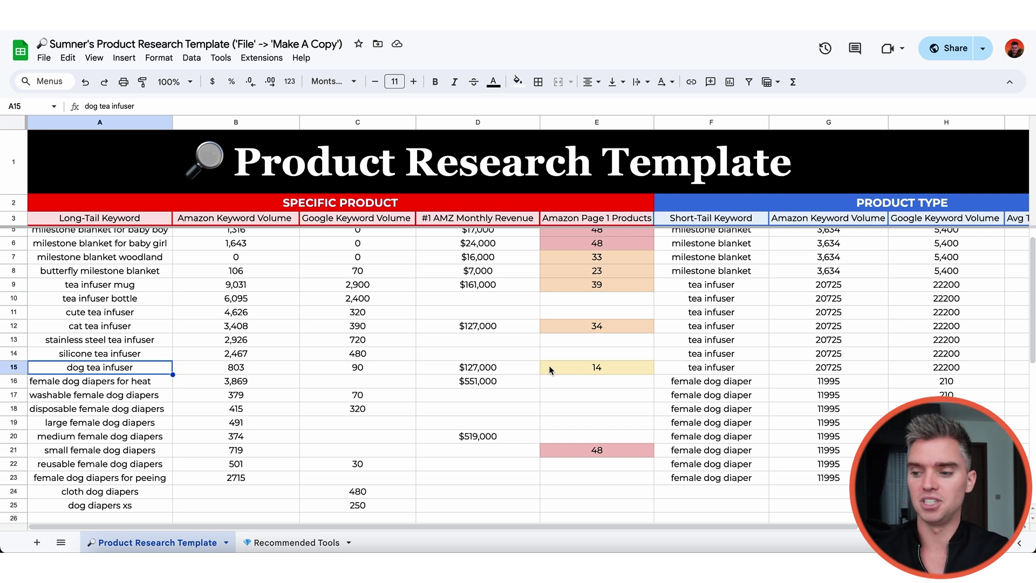
scroll(548, 364, "up", 1)
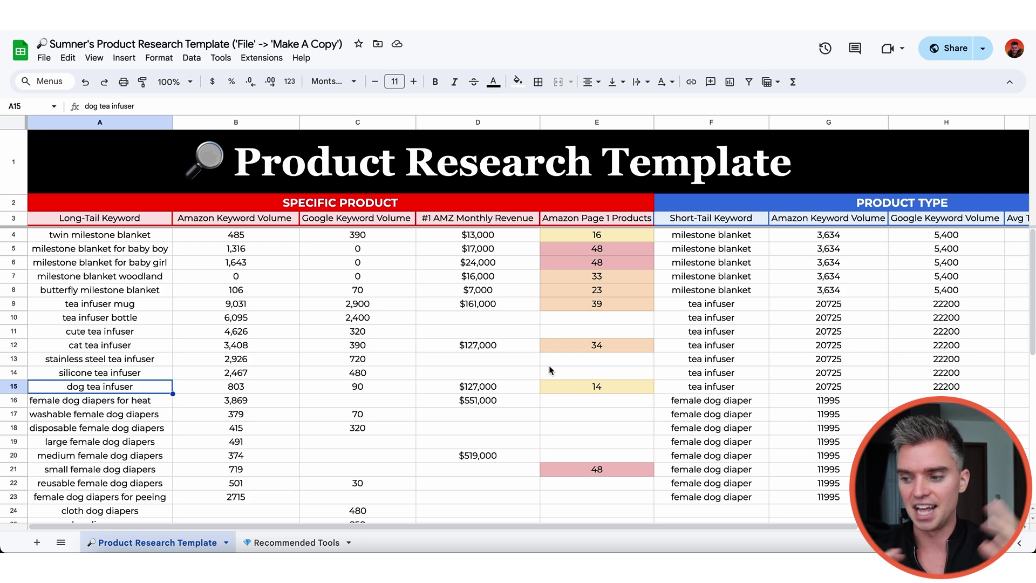
Compare the long-tail keyword twin milestone blanket with its short-tail keyword milestone blanket in the Product Type section
scroll(490, 361, "right", 3)
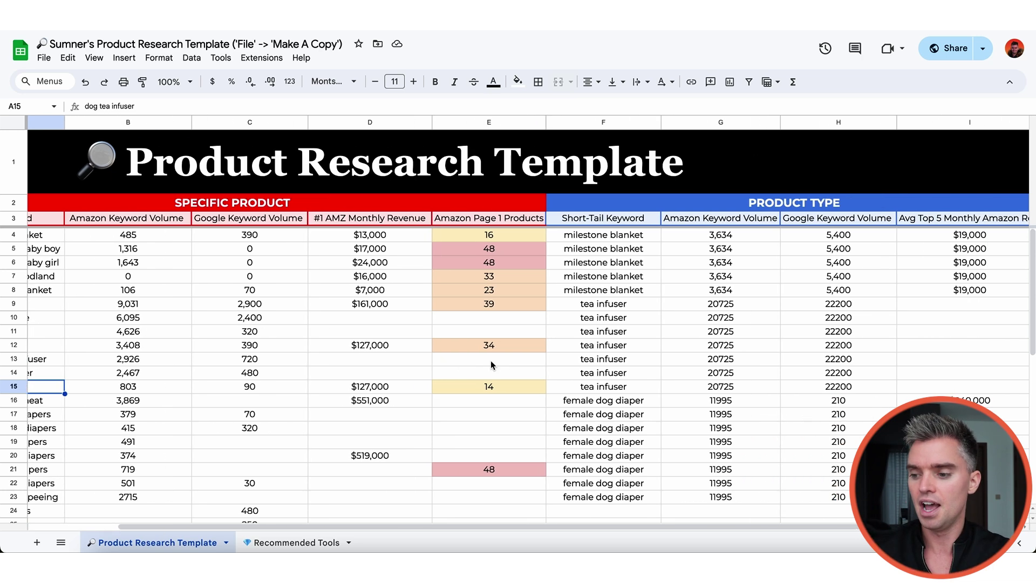
left_click(597, 306)
scroll(615, 313, "right", 2)
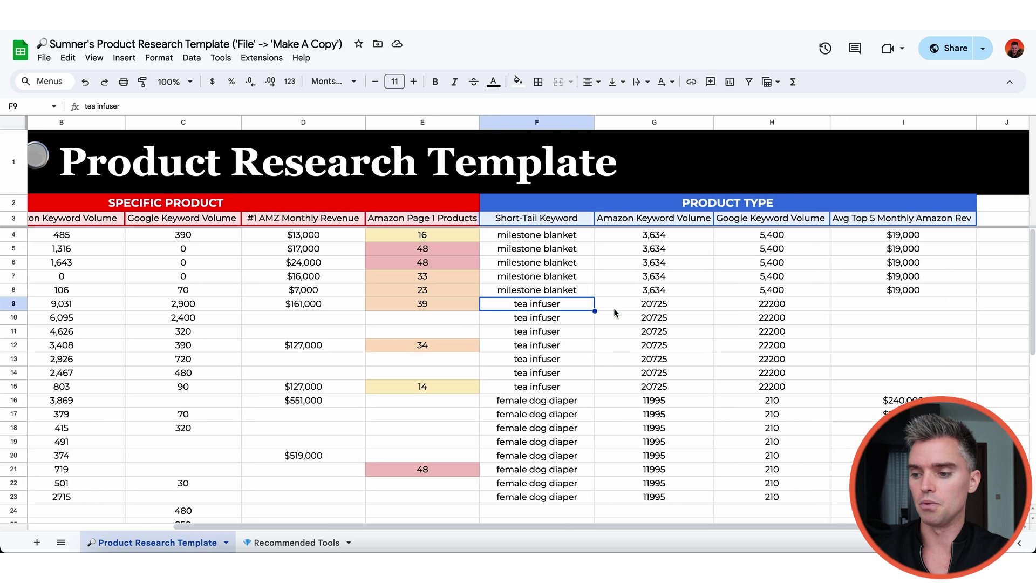
left_click(575, 219)
left_click(566, 264)
scroll(159, 265, "left", 3)
left_click(130, 235)
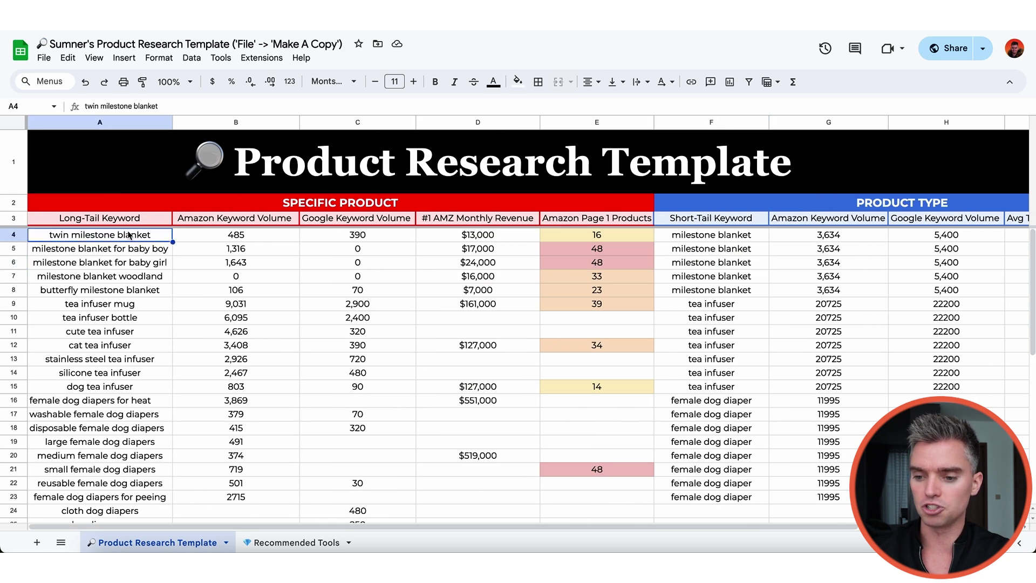
scroll(294, 312, "right", 3)
left_click(521, 240)
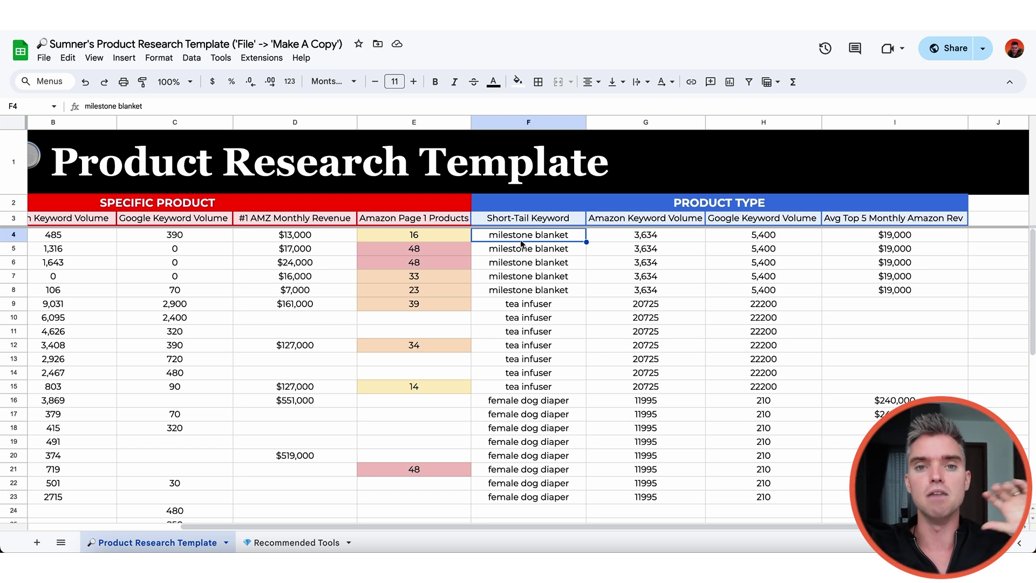
Review the Amazon Keyword Volume, Google Keyword Volume and Avg Top 5 Monthly Amazon Rev columns for milestone blanket
scroll(521, 241, "left", 4)
scroll(420, 264, "right", 4)
scroll(316, 274, "left", 4)
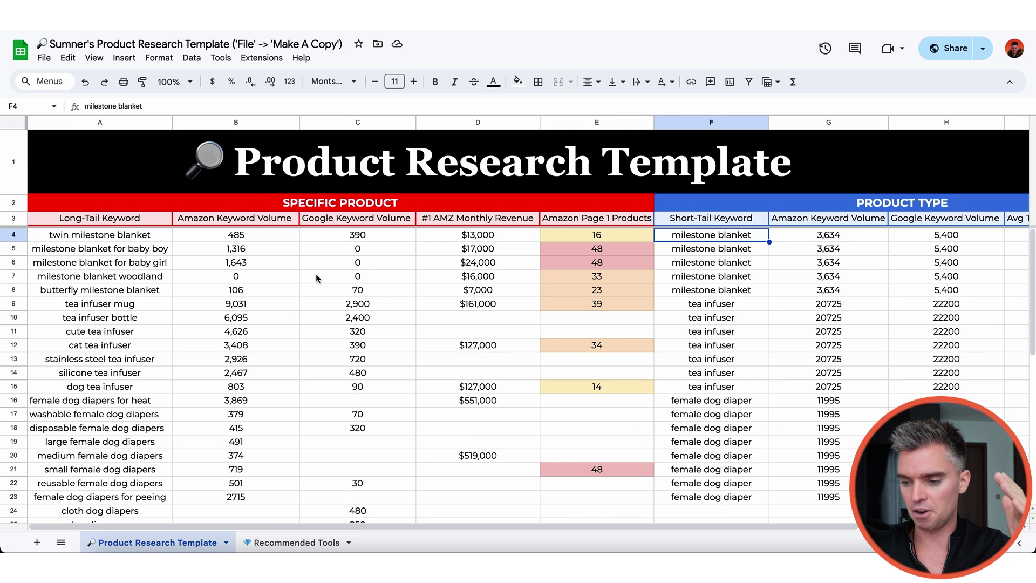
scroll(380, 272, "right", 4)
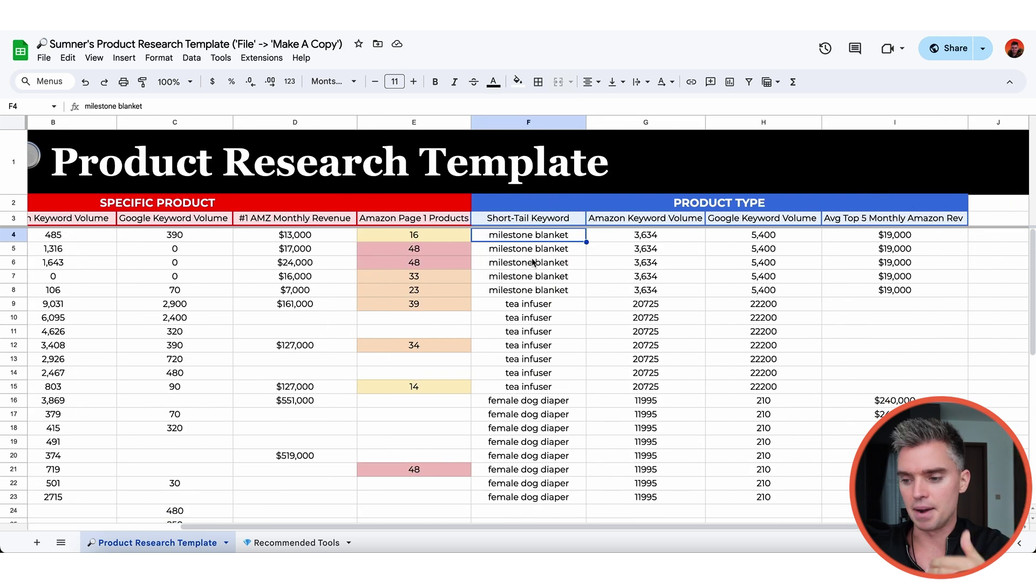
left_click(657, 250)
left_click(785, 253)
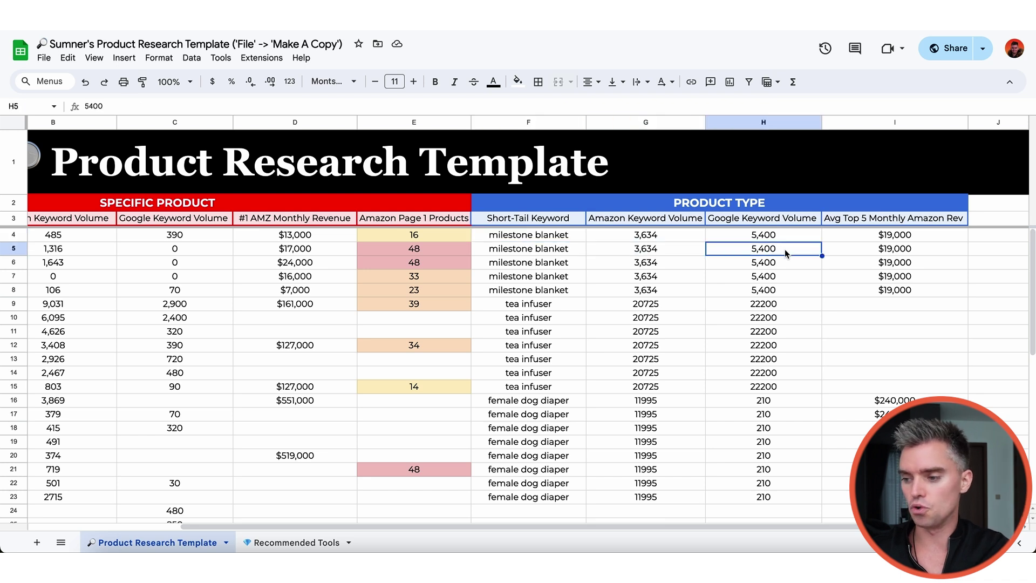
left_click(858, 257)
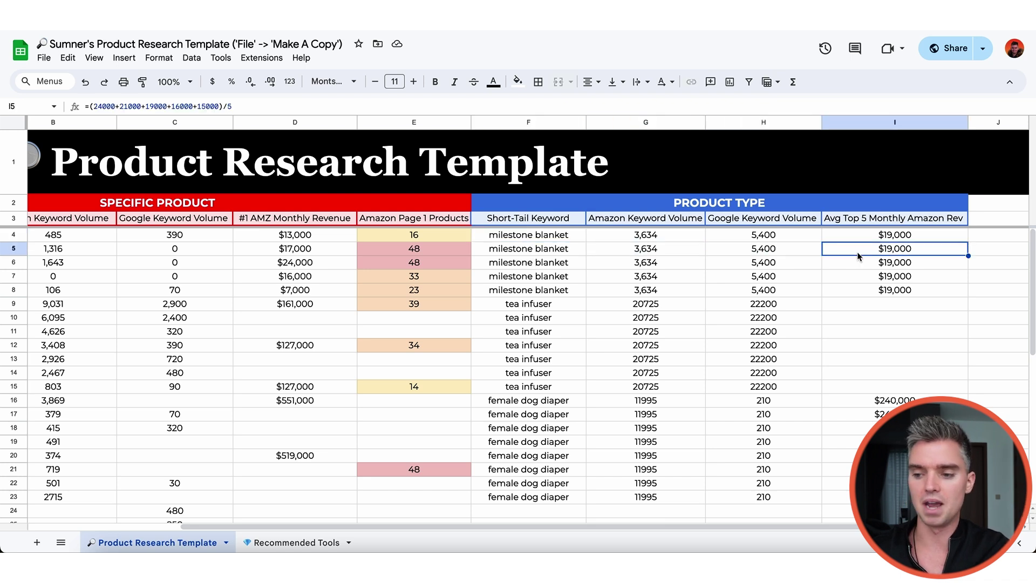
left_click(883, 220)
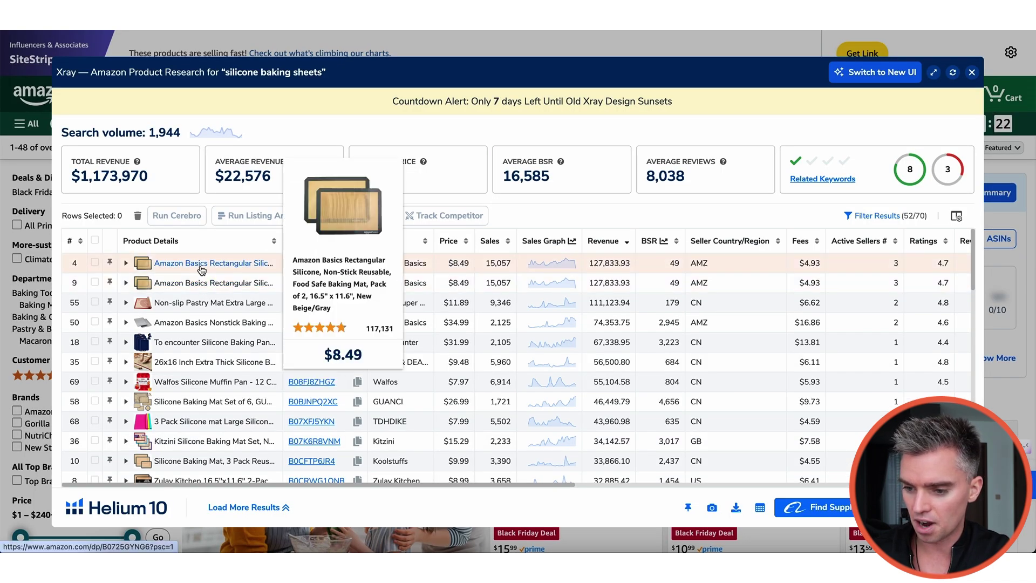
In the Xray results for "silicone baking sheets", select the five highest-revenue products, skipping the duplicate Amazon Basics listing
left_click(94, 262)
left_click(94, 302)
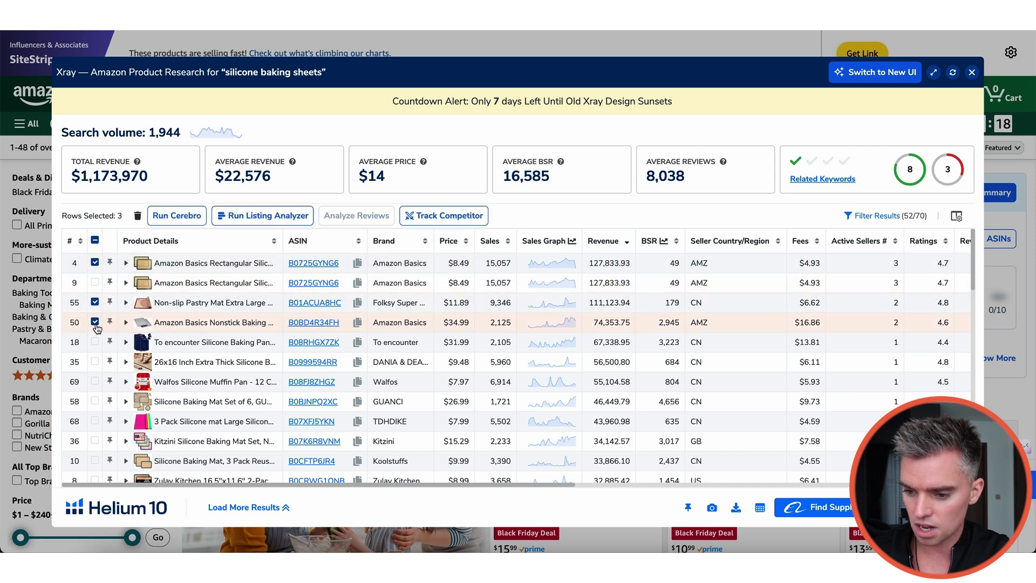
left_click(95, 322)
left_click(95, 341)
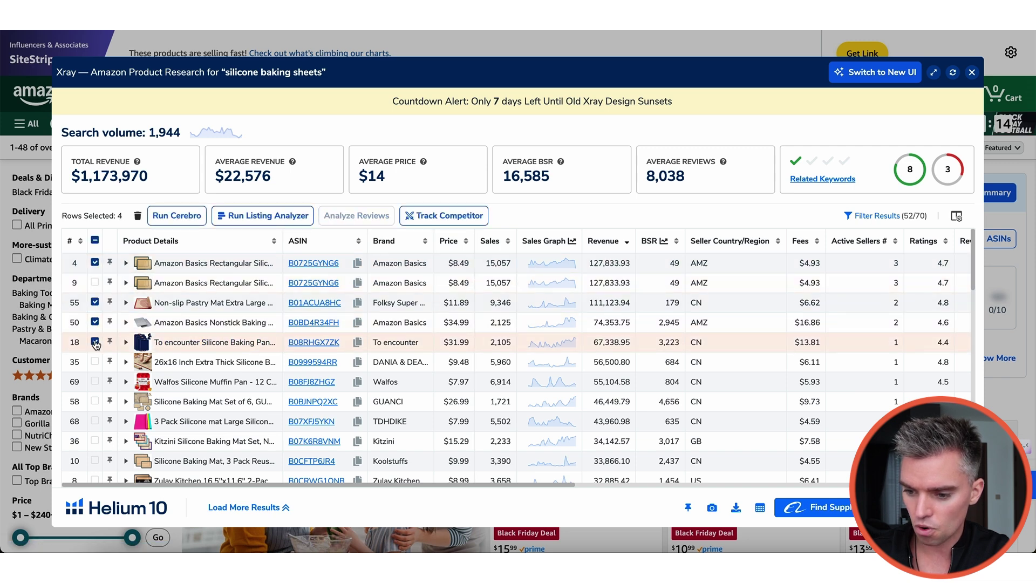
left_click(96, 361)
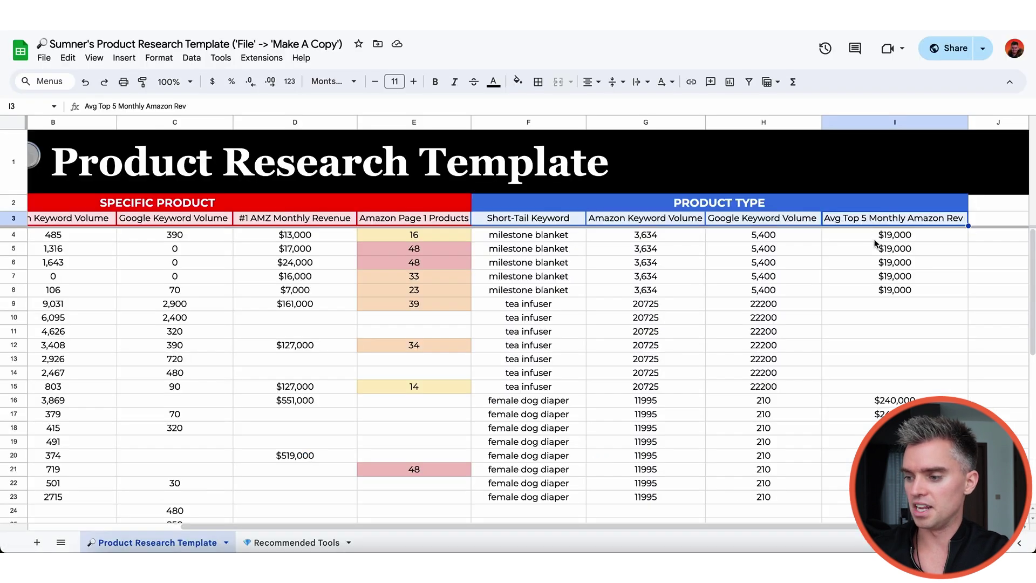
Return to the Product Research Template and check the average top 5 revenue formula in the first milestone blanket row
left_click(875, 237)
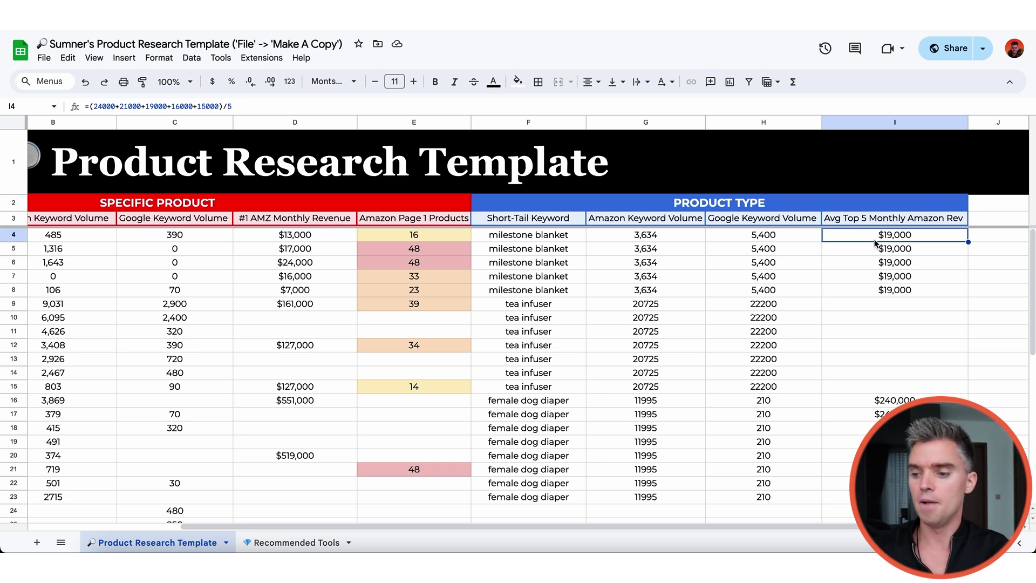
left_click(701, 334)
scroll(703, 339, "left", 3)
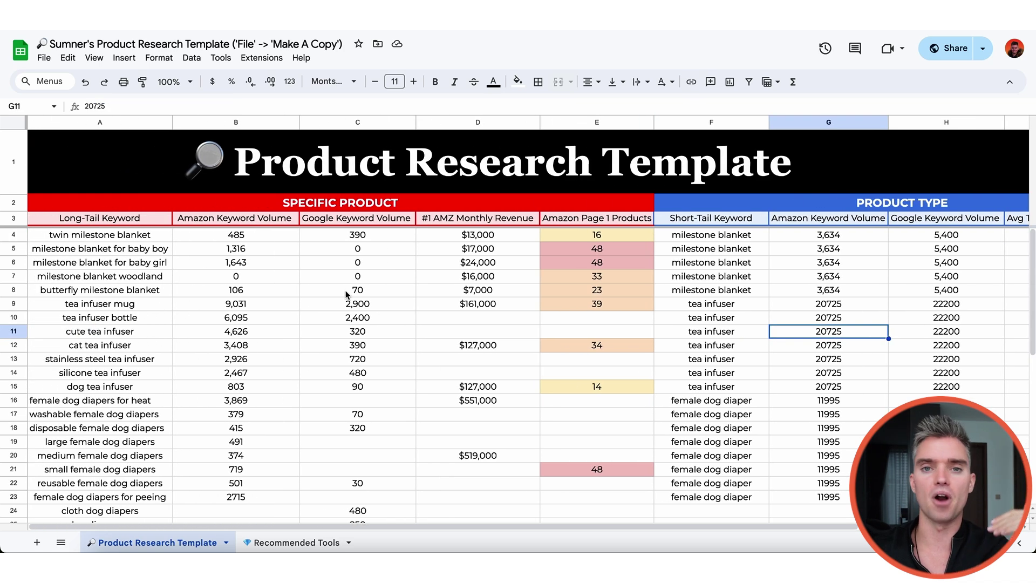
Switch to the Amazon FBA P&L spreadsheet and examine its business expenses, net profit, net margin and ROI rows
scroll(345, 294, "down", 2)
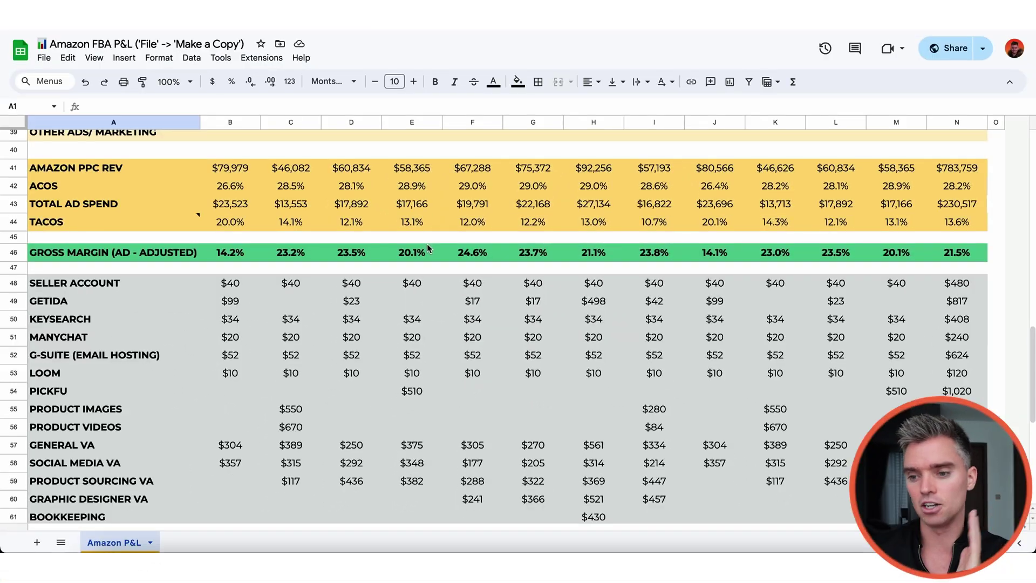
scroll(508, 293, "down", 5)
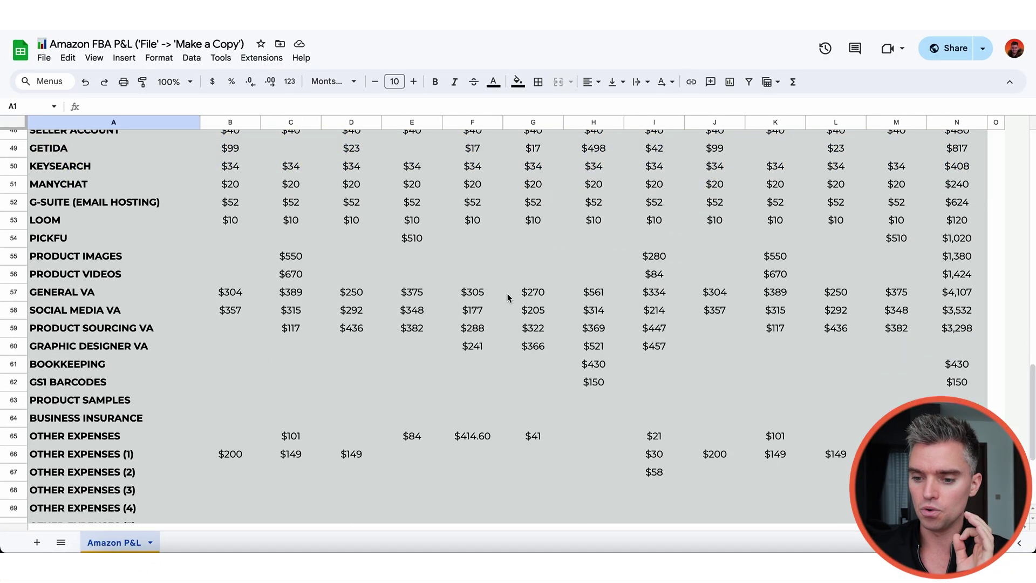
scroll(507, 293, "down", 5)
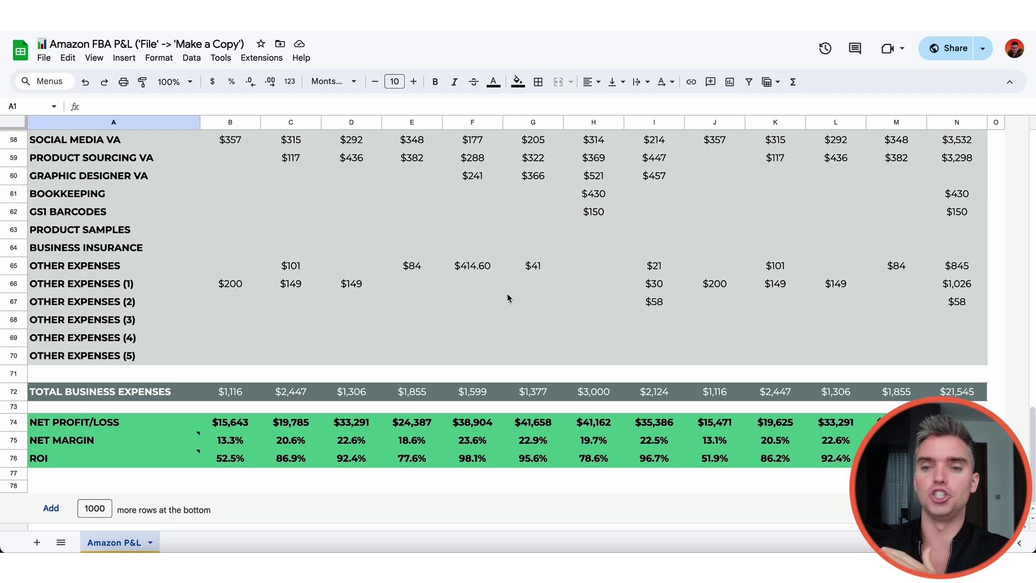
scroll(507, 293, "up", 20)
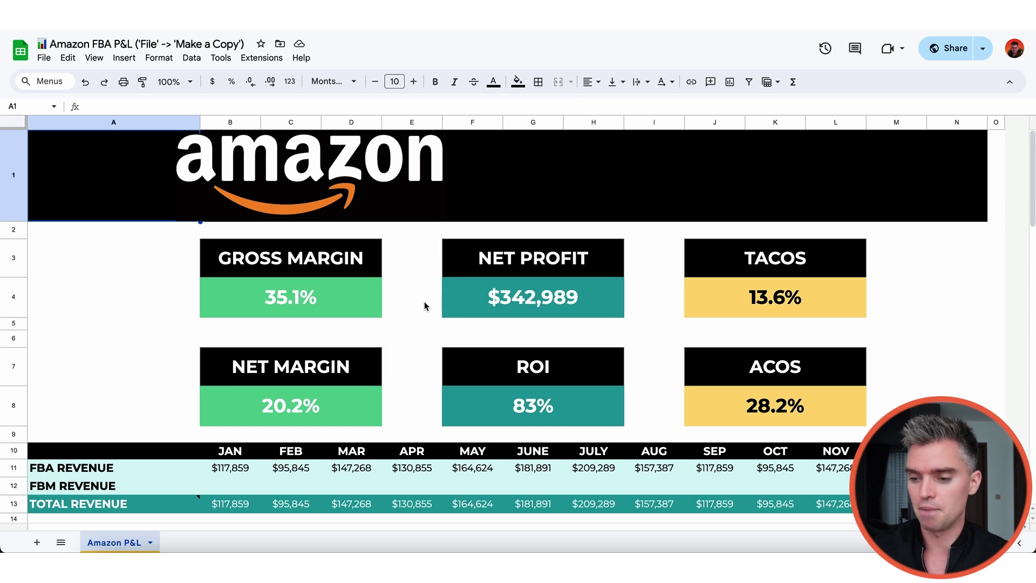
Examine the FBA Revenue and FBM Revenue rows of the P&L, including their January entries
scroll(411, 315, "down", 3)
scroll(412, 314, "down", 1)
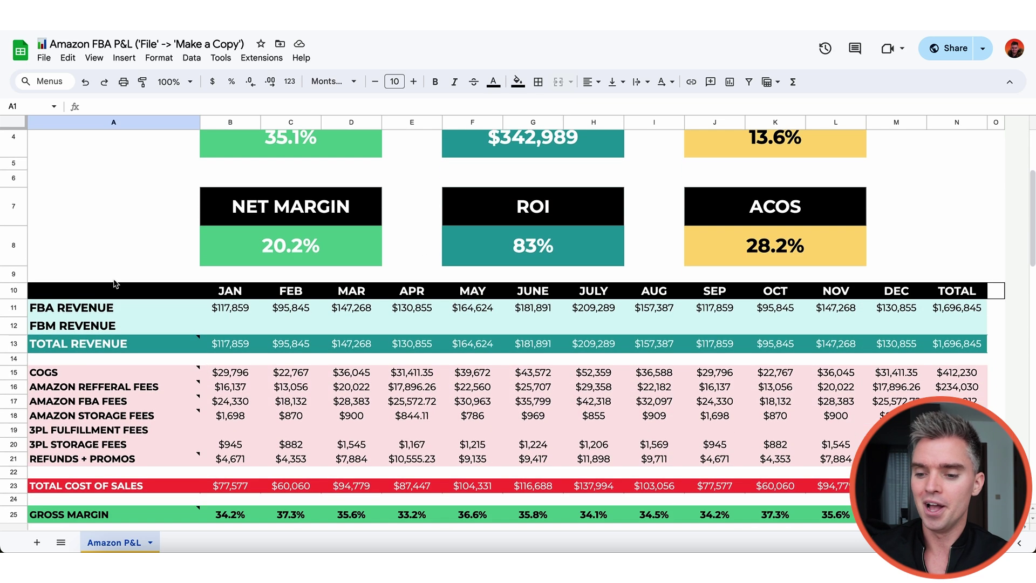
left_click(13, 307)
left_click(14, 326)
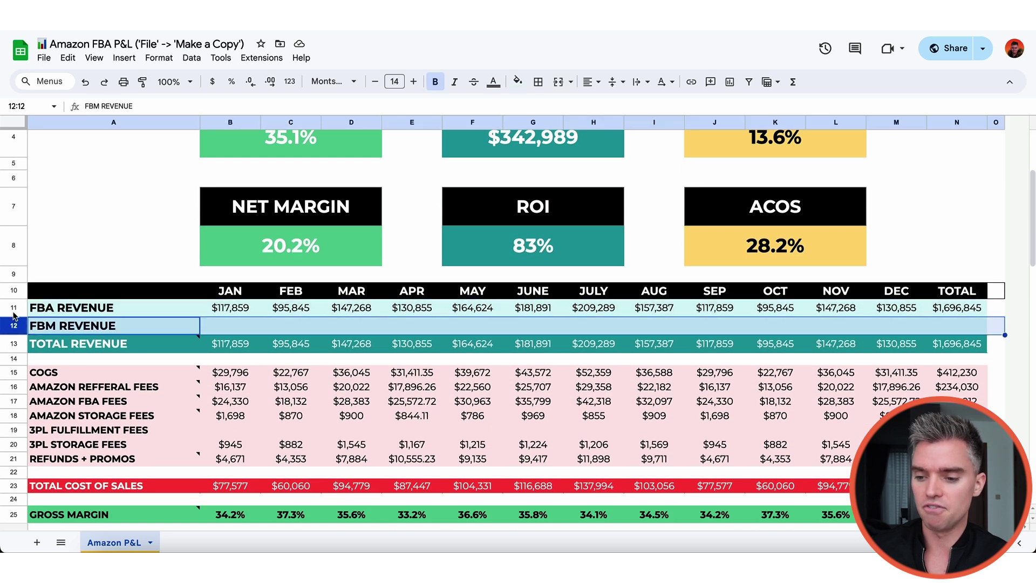
left_click(13, 307)
left_click(242, 309)
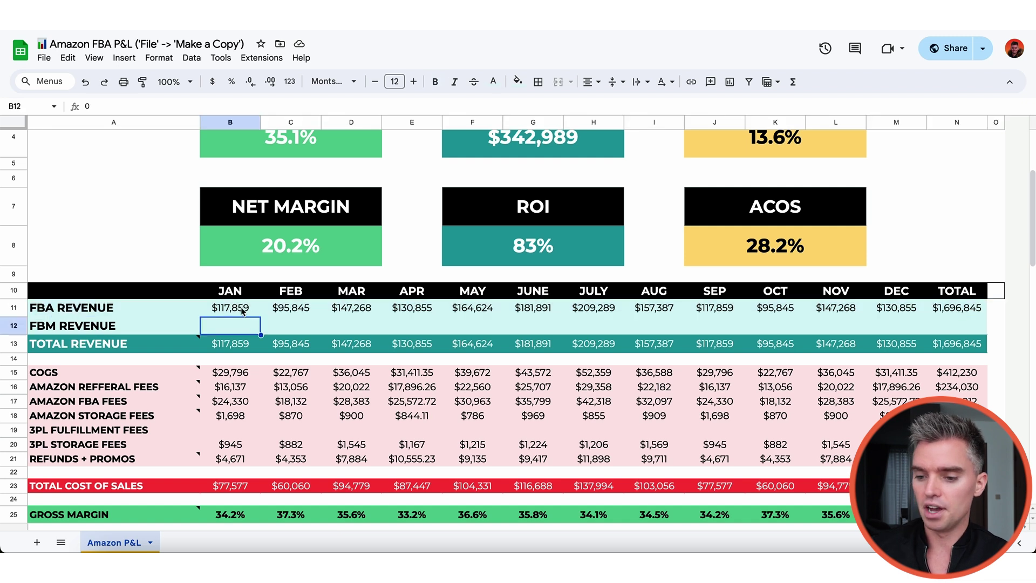
Go through the monthly FBA revenue figures and check the yearly totals for FBA Revenue and Total Revenue
left_click(317, 319)
left_click(327, 312)
left_click(411, 313)
left_click(463, 312)
left_click(529, 316)
left_click(598, 316)
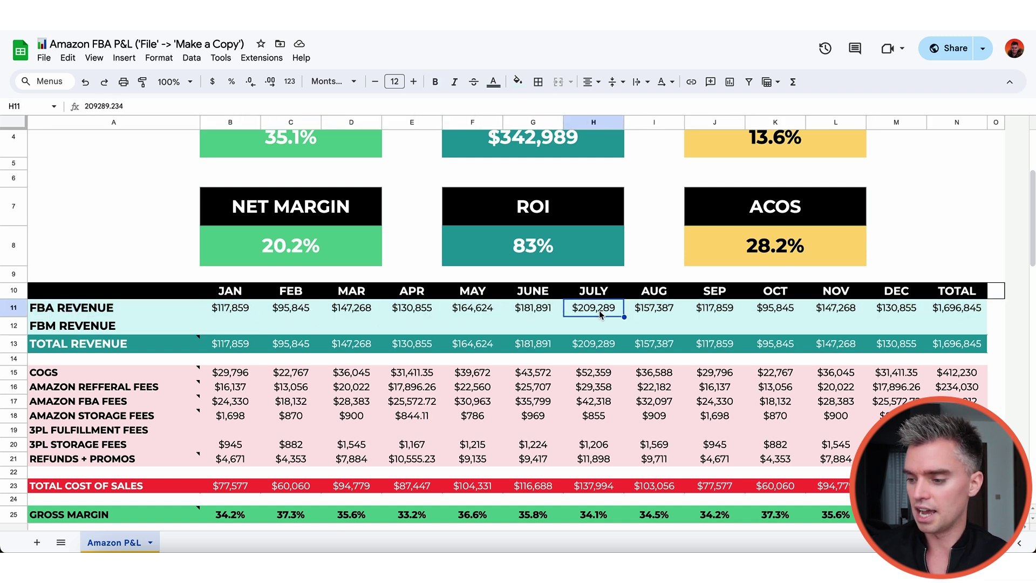
left_click(669, 315)
left_click(911, 309)
left_click(960, 308)
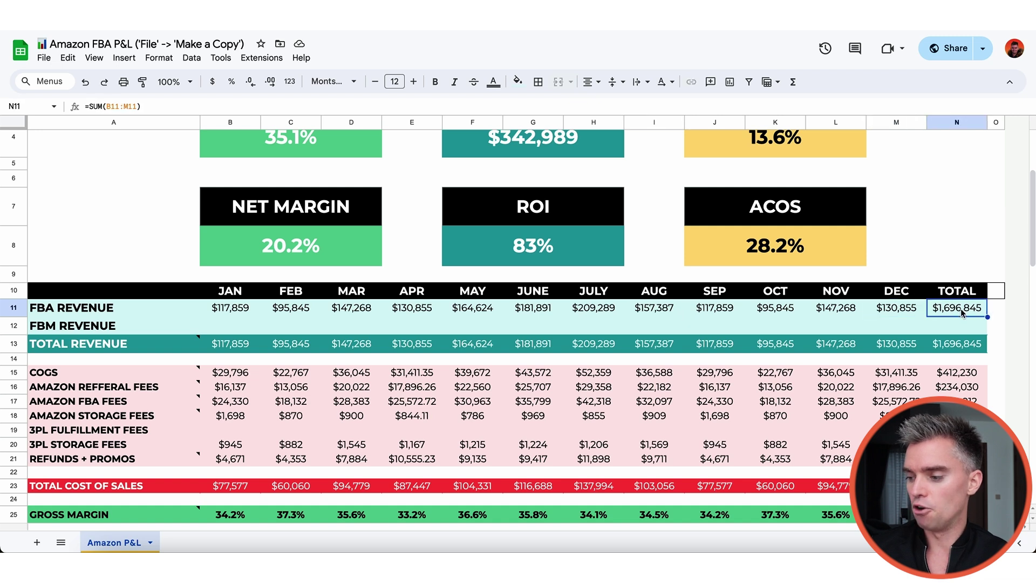
left_click(950, 345)
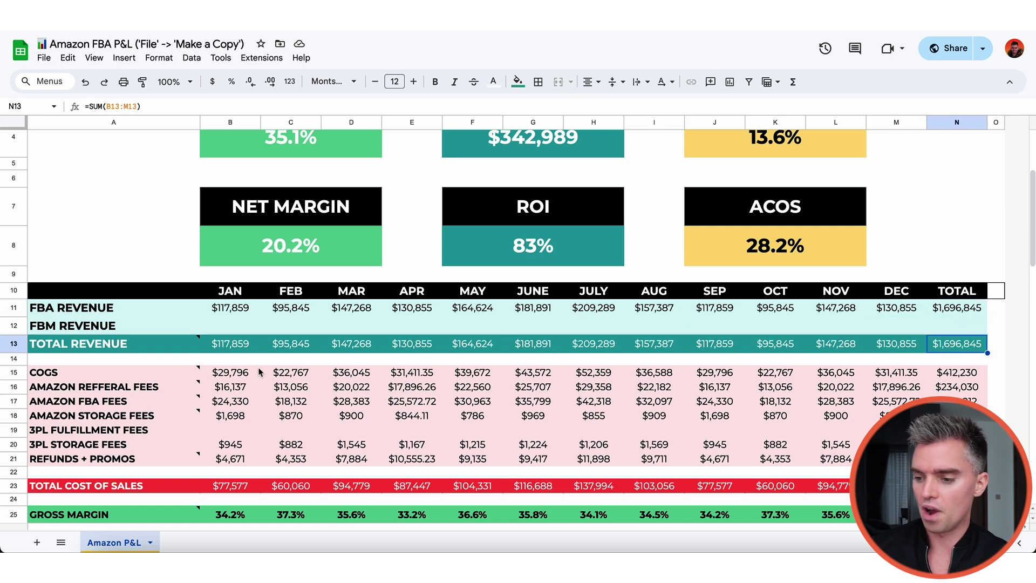
Review the cost items from COGS through Refunds + Promos and read the notes attached to them
scroll(535, 339, "up", 3)
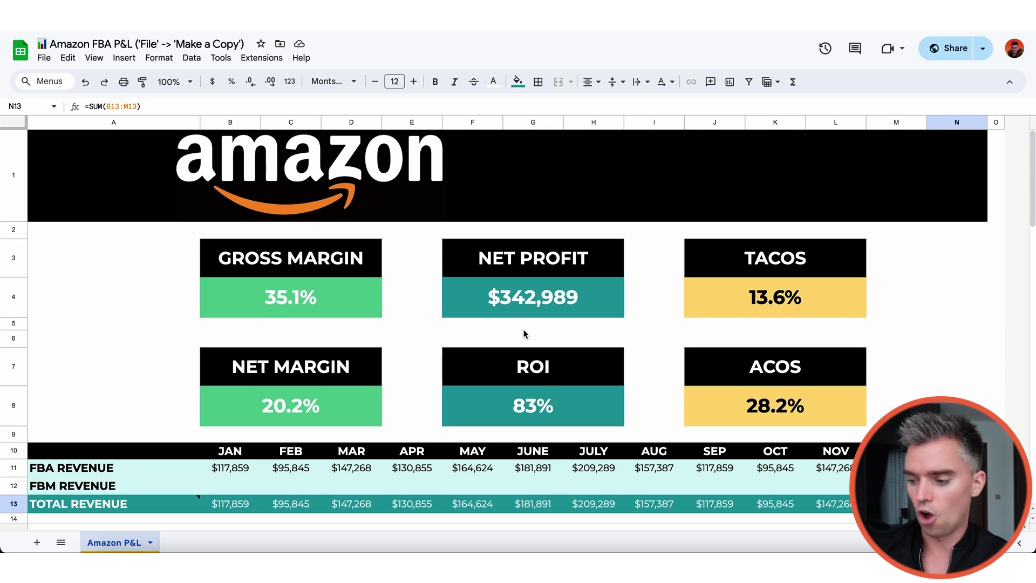
scroll(523, 333, "down", 4)
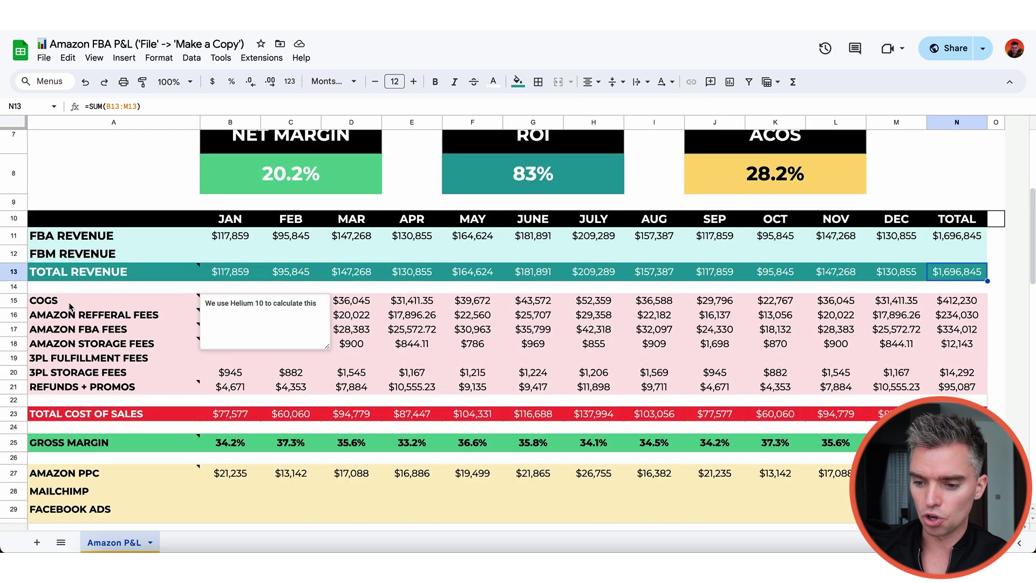
left_click(69, 306)
left_click(82, 317)
left_click(91, 337)
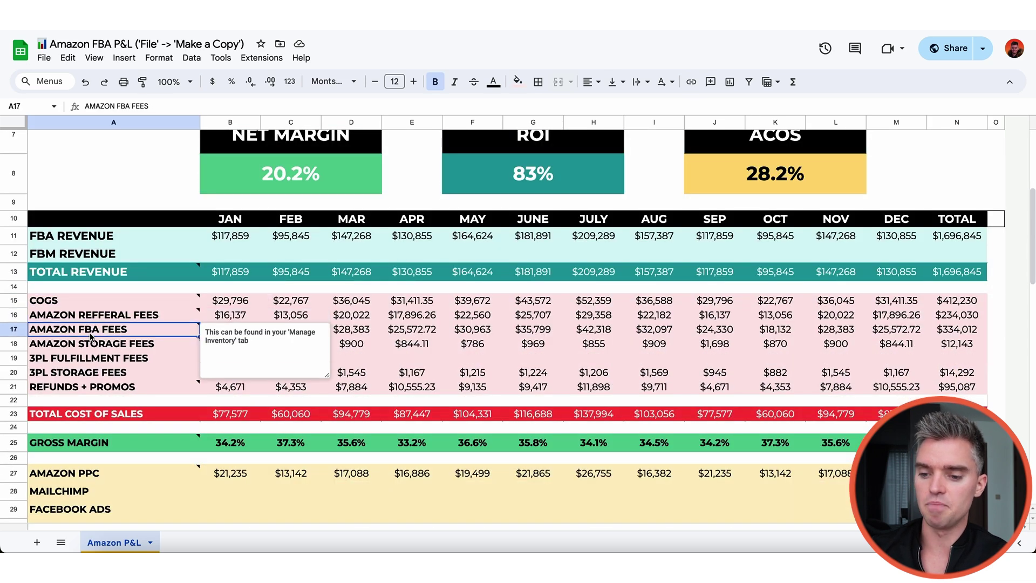
left_click(97, 345)
left_click(102, 361)
left_click(95, 392)
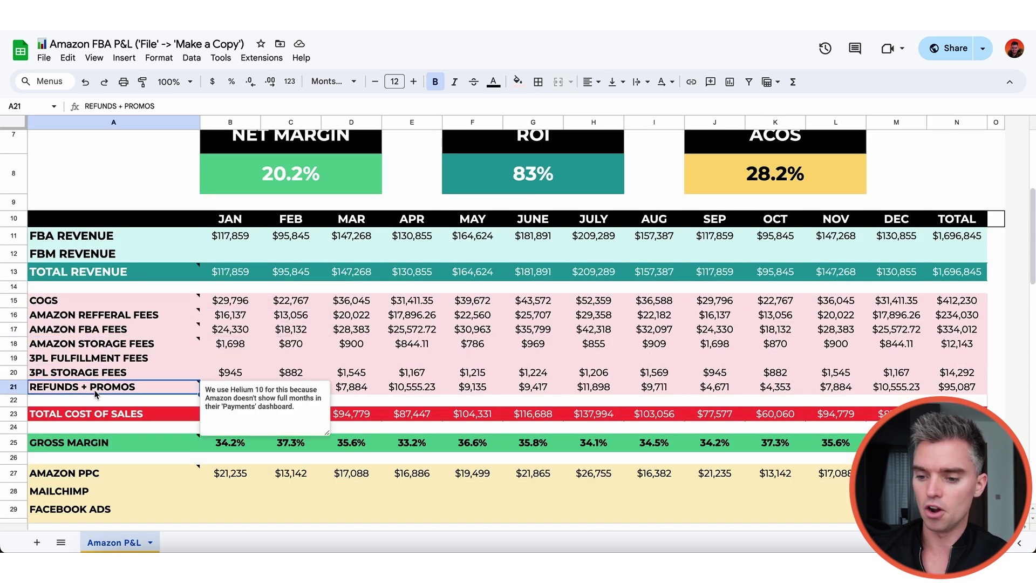
left_click_drag(114, 300, 111, 386)
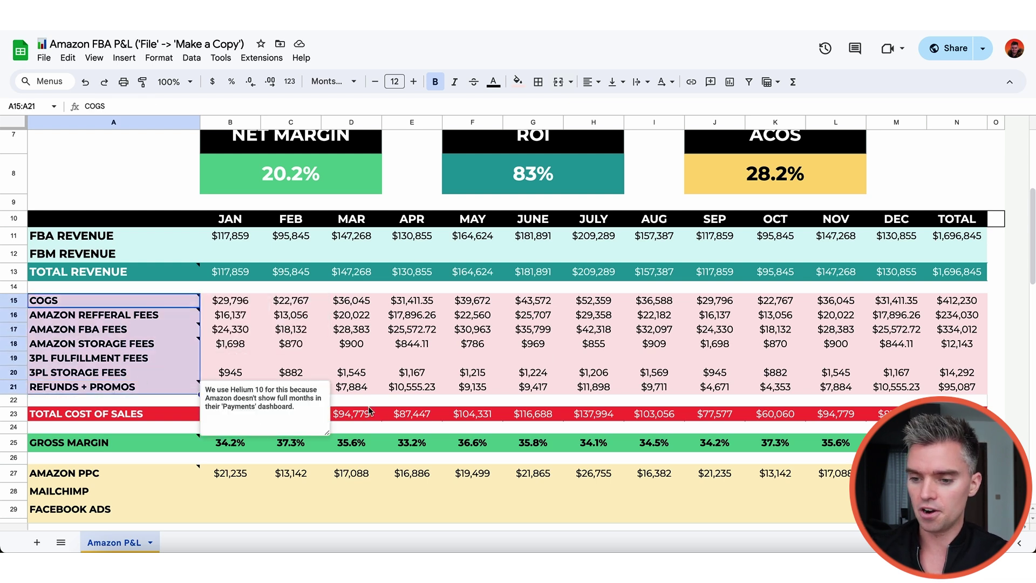
mouse_move(139, 304)
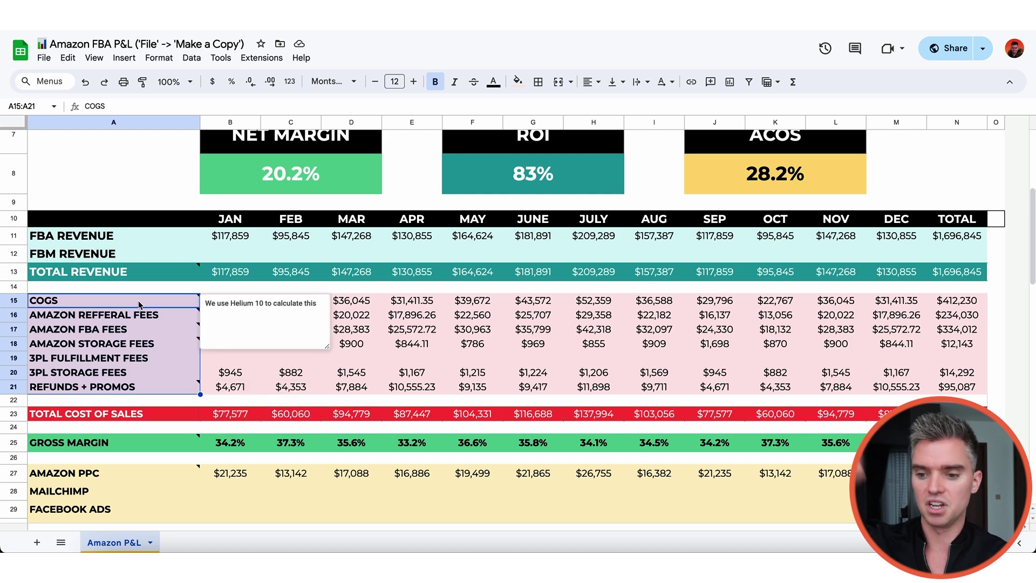
Check the Gross Margin row against the FBA and FBM revenue rows and the COGS note
scroll(139, 304, "down", 1)
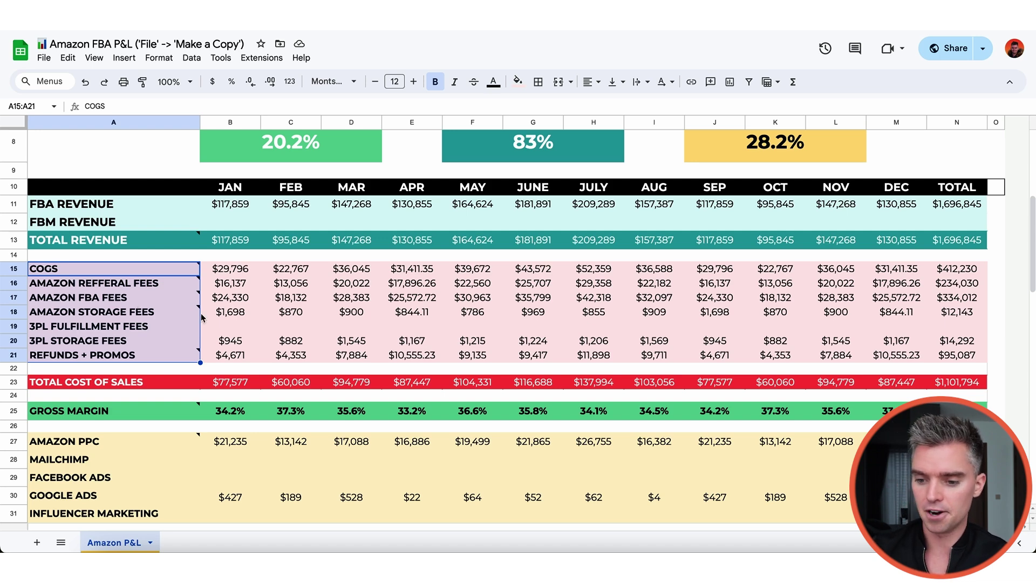
scroll(202, 317, "down", 3)
left_click(116, 351)
scroll(9, 348, "up", 3)
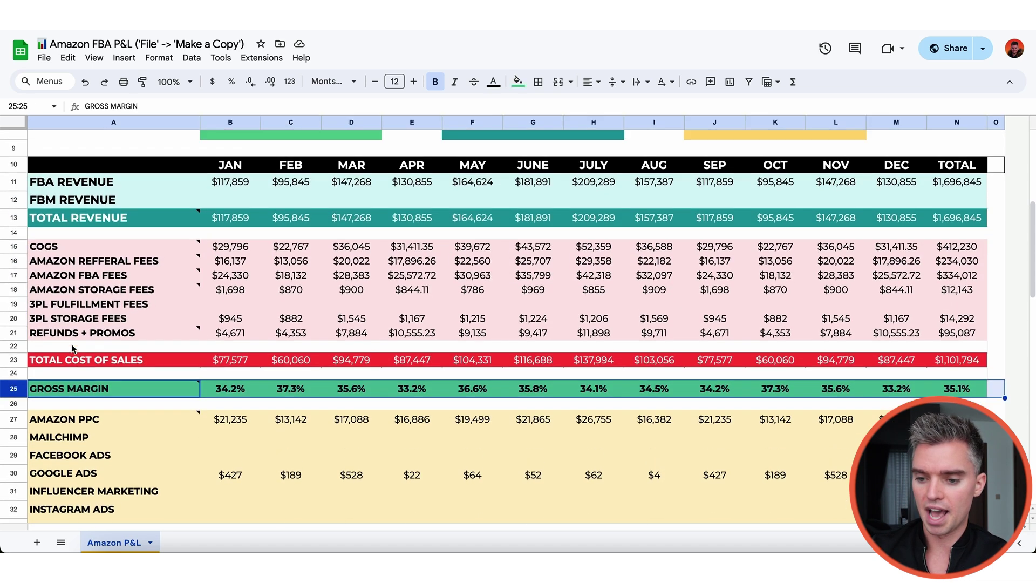
left_click(16, 208)
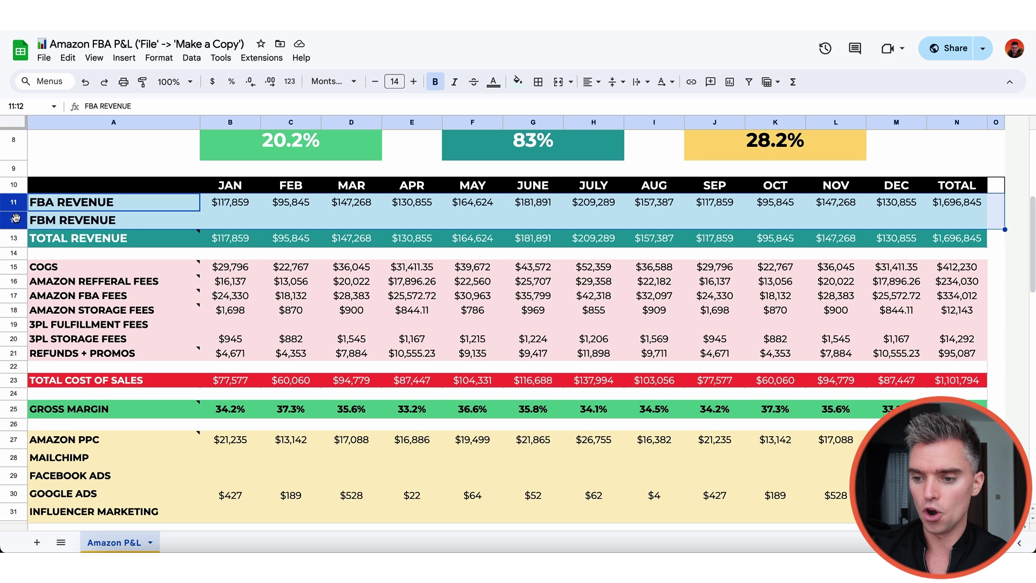
left_click(235, 203)
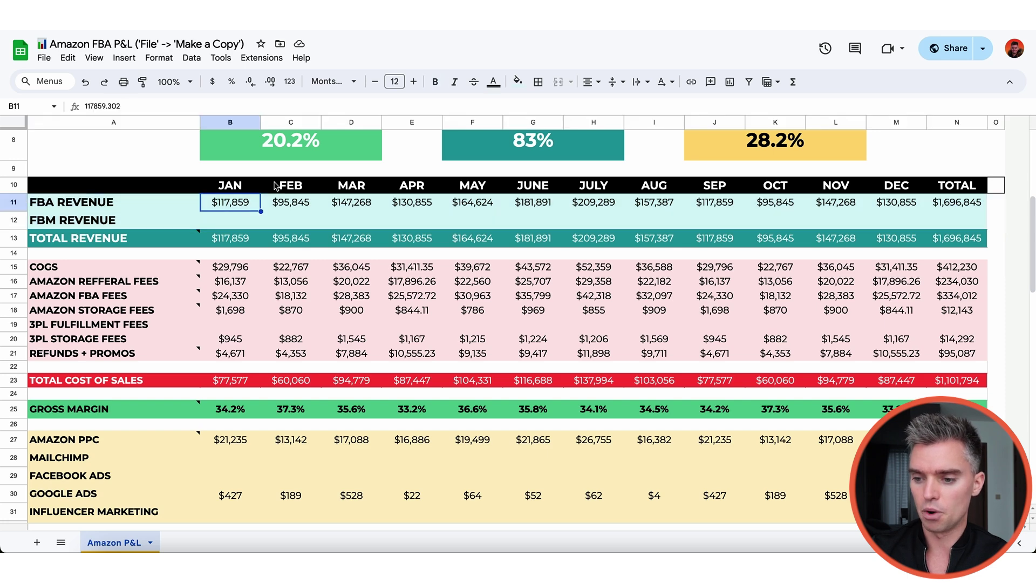
mouse_move(30, 269)
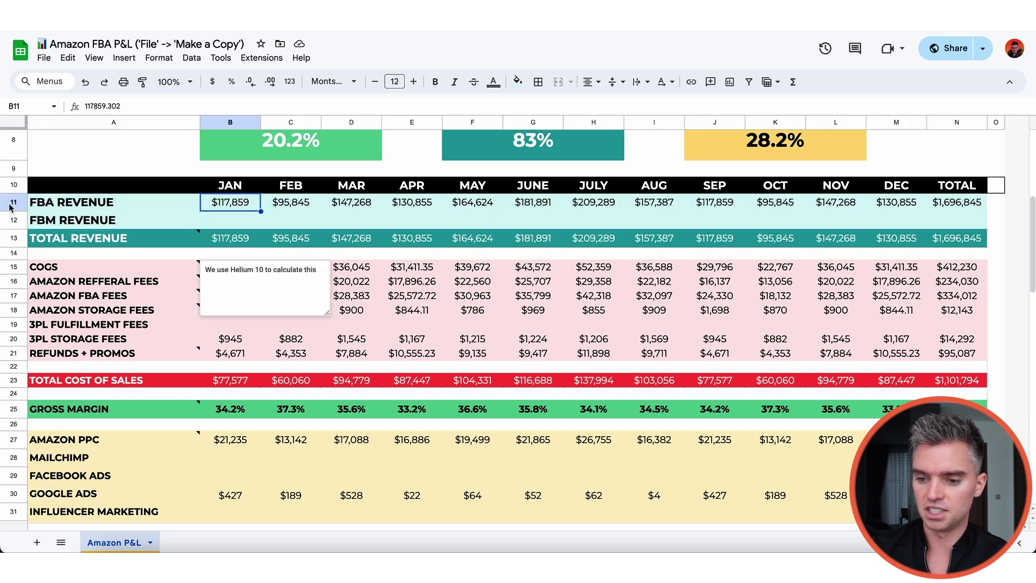
Trace the Gross Margin row from Total Revenue through the COGS-to-Refunds + Promos items and Total Cost of Sales
left_click_drag(15, 208, 12, 220)
left_click_drag(12, 269, 18, 353)
scroll(340, 327, "down", 2)
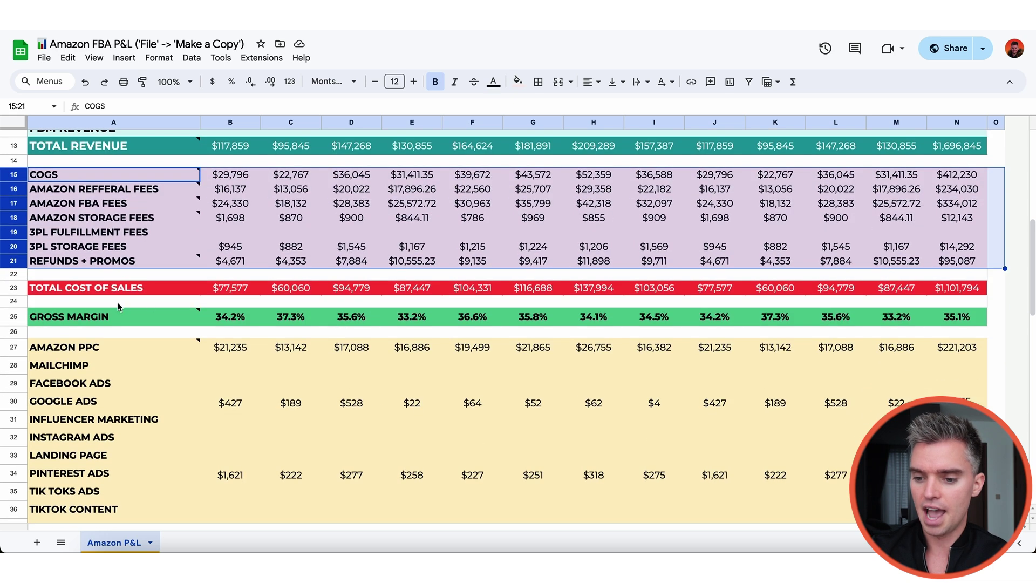
left_click(17, 290)
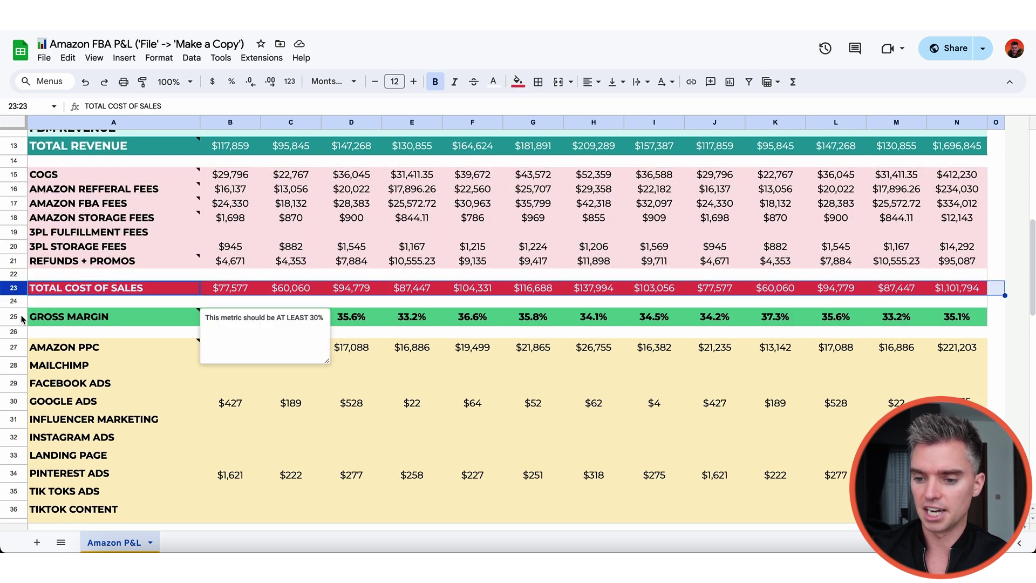
scroll(23, 192, "up", 1)
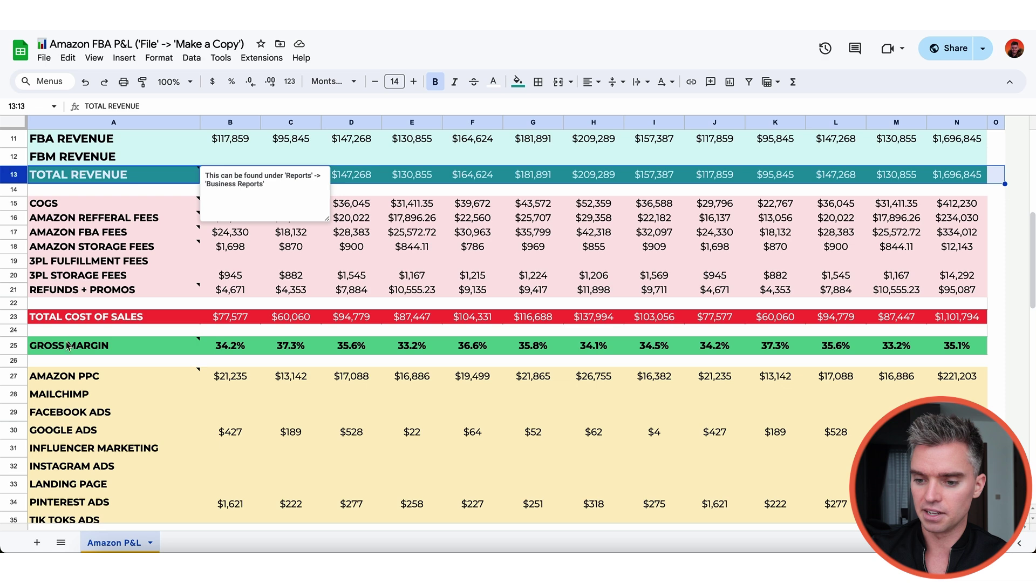
scroll(146, 324, "down", 1)
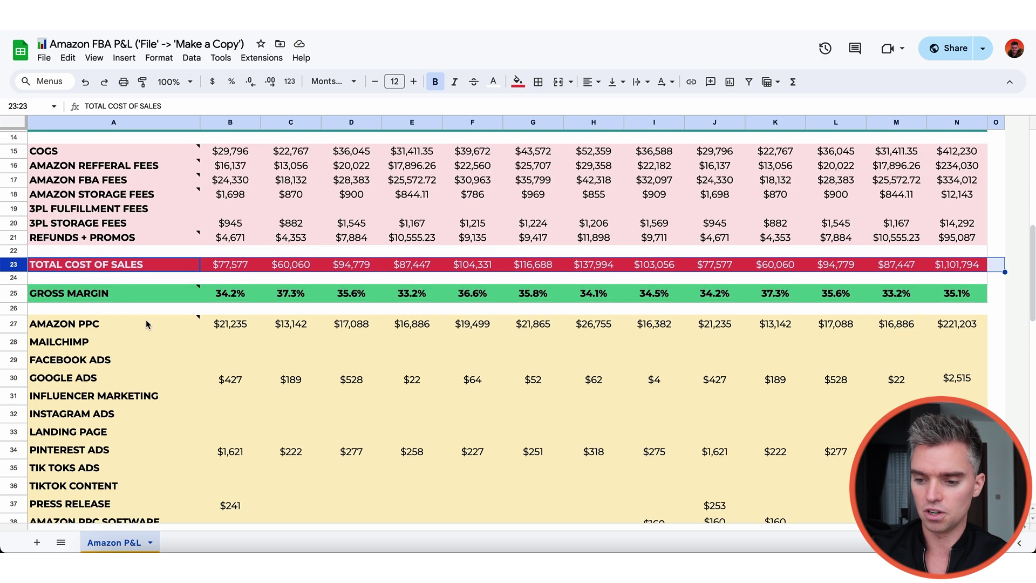
mouse_move(30, 300)
left_click(15, 298)
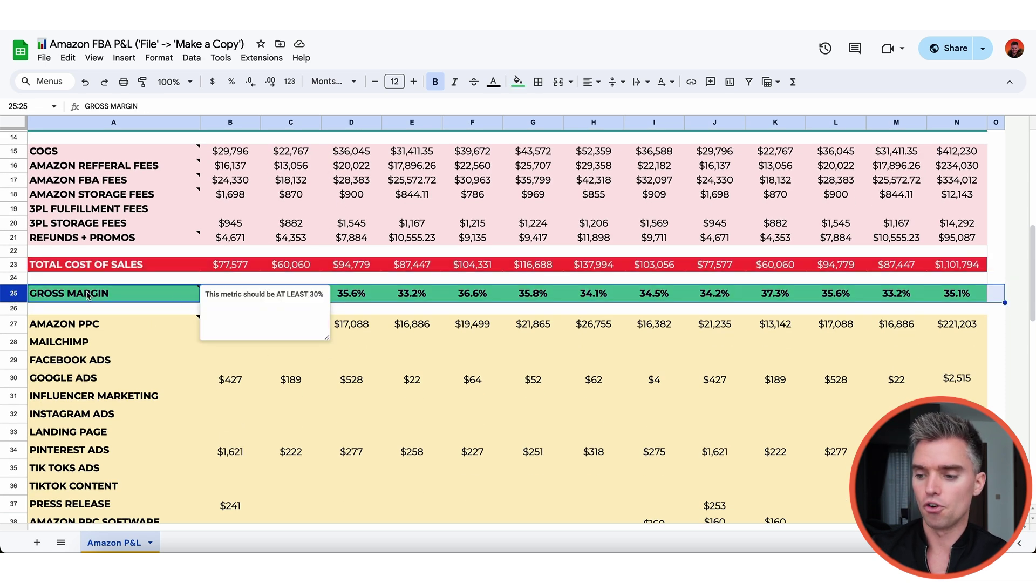
Look over the Amazon PPC Rev, ACOS and Total Ad Spend rows, then inspect the January and yearly Gross Margin cells
scroll(175, 301, "down", 3)
scroll(174, 301, "down", 1)
left_click_drag(15, 391, 16, 429)
scroll(94, 375, "up", 3)
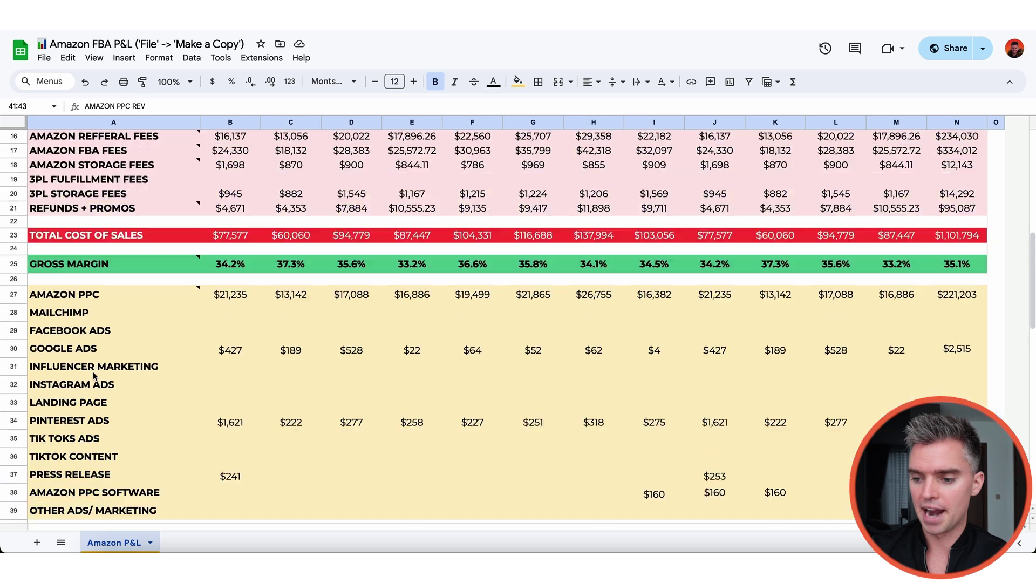
scroll(237, 360, "up", 1)
left_click(230, 315)
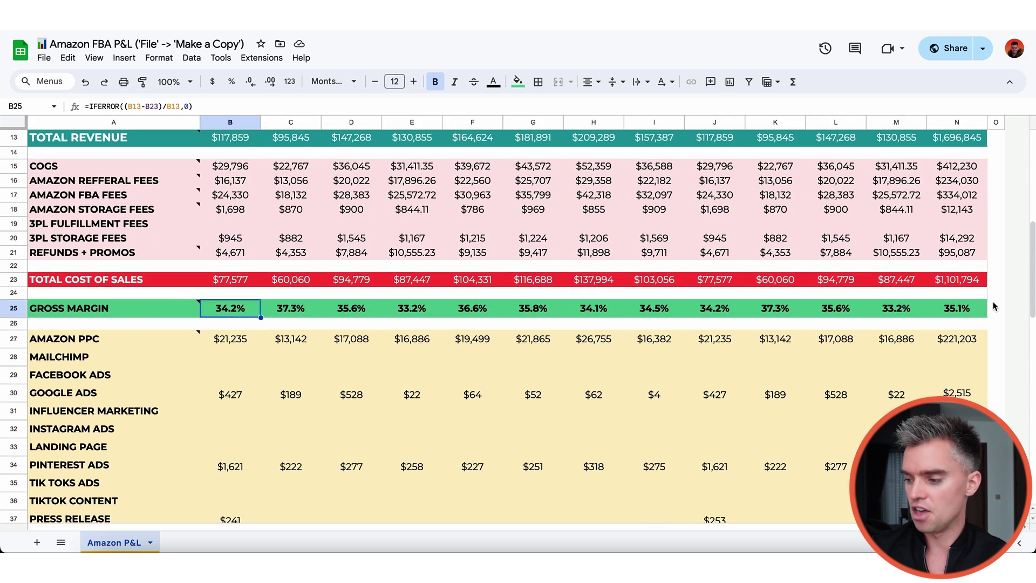
left_click(965, 318)
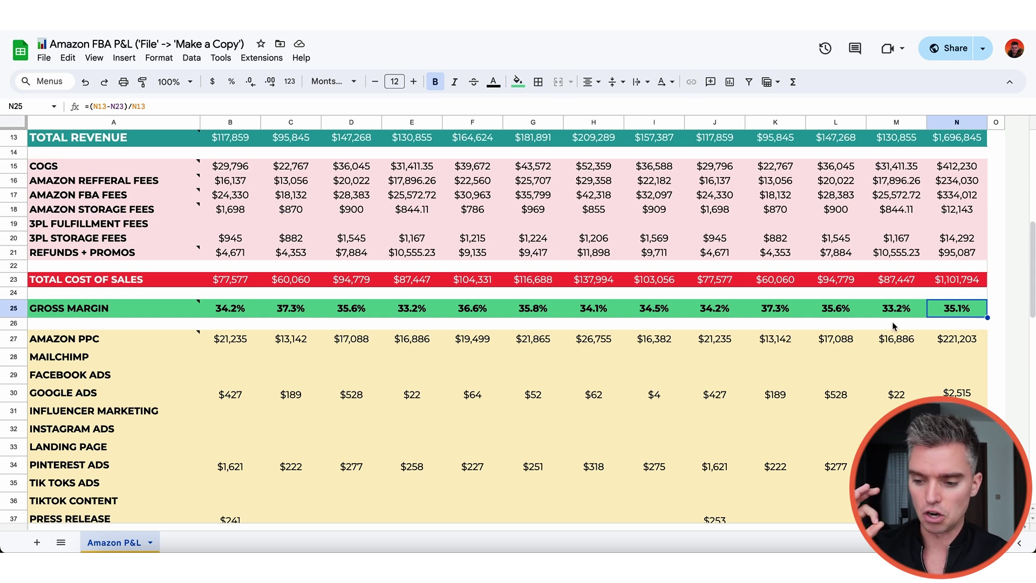
Review the marketing cost items from Amazon PPC through Mailchimp, Facebook Ads and Google Ads to Influencer Marketing
scroll(147, 261, "down", 3)
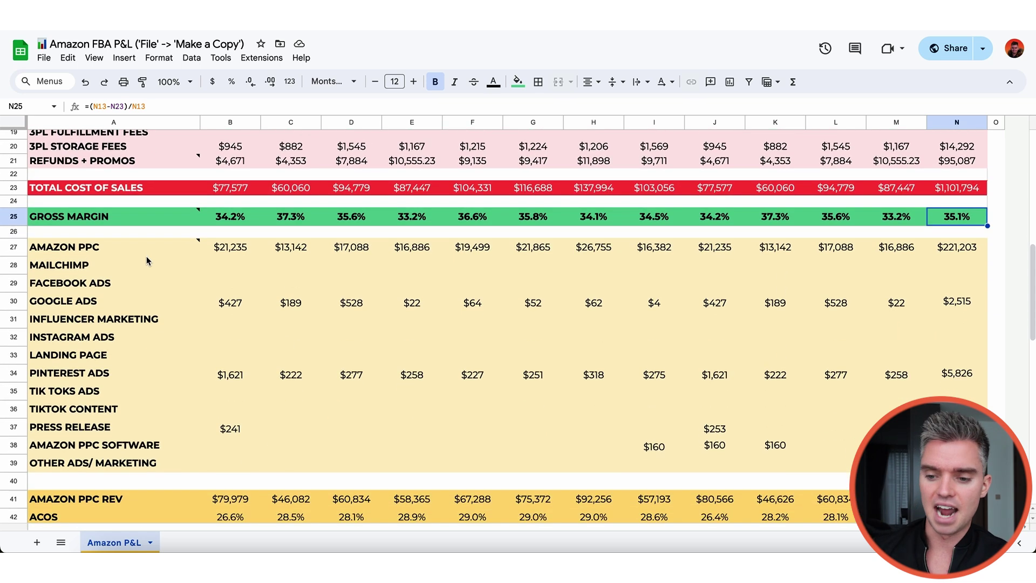
left_click(122, 244)
left_click(111, 269)
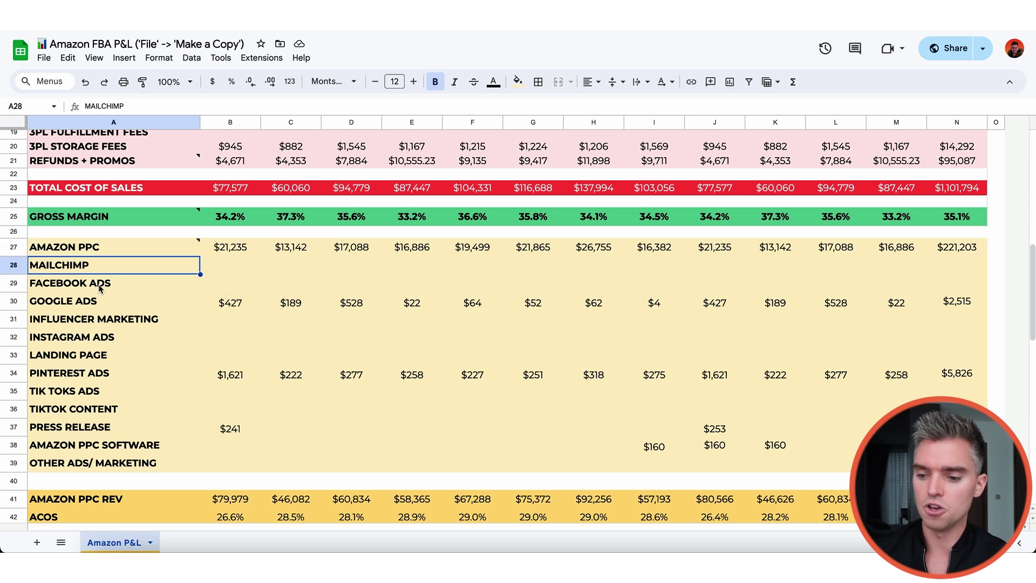
left_click(102, 288)
left_click(103, 307)
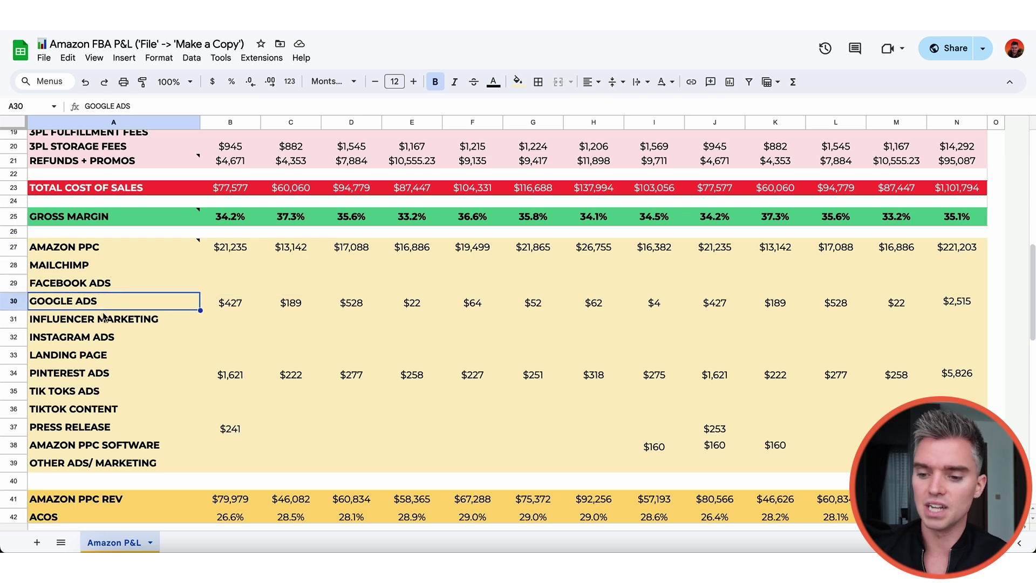
left_click(107, 324)
Go through Landing Page to Amazon PPC Software and compare Amazon PPC with the group of other marketing items
left_click(105, 356)
left_click(106, 374)
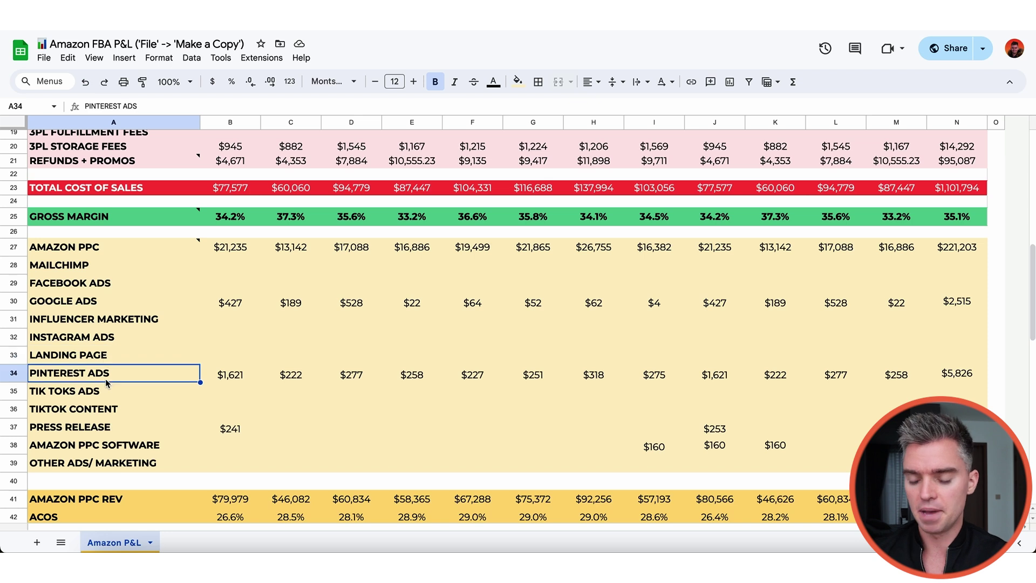
left_click(106, 406)
left_click(104, 430)
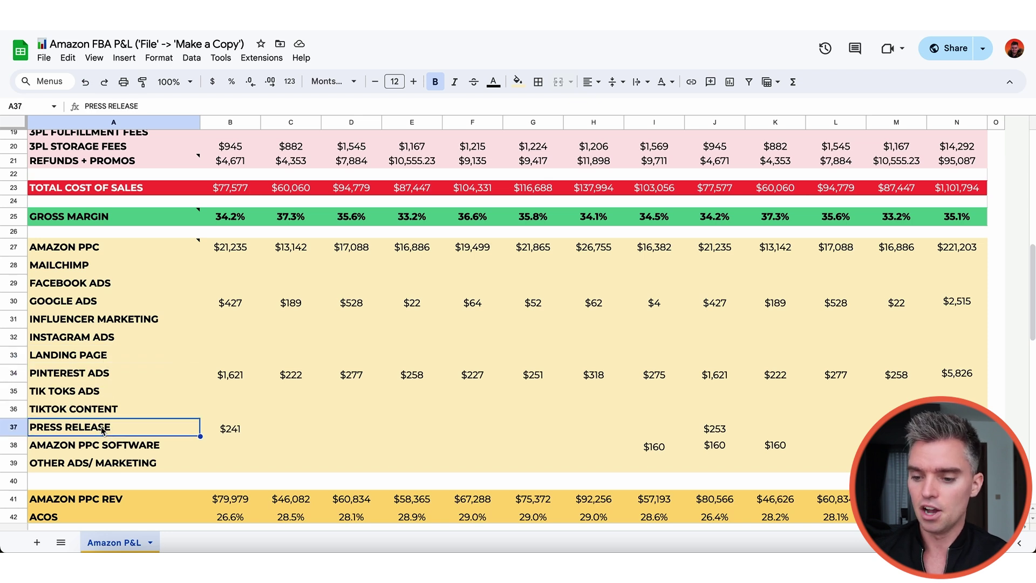
left_click(125, 450)
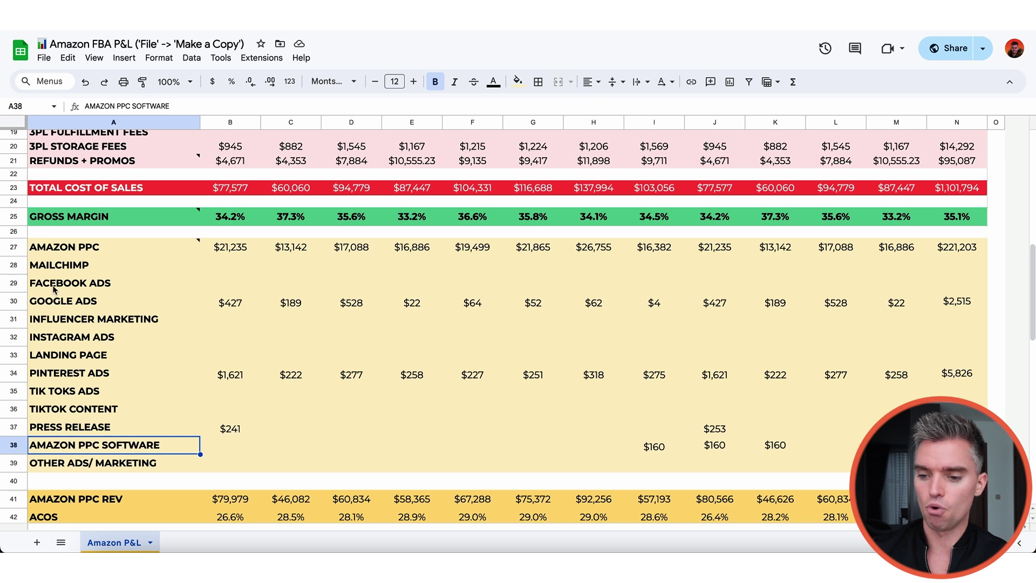
left_click(74, 249)
left_click(16, 248)
left_click_drag(122, 271, 137, 459)
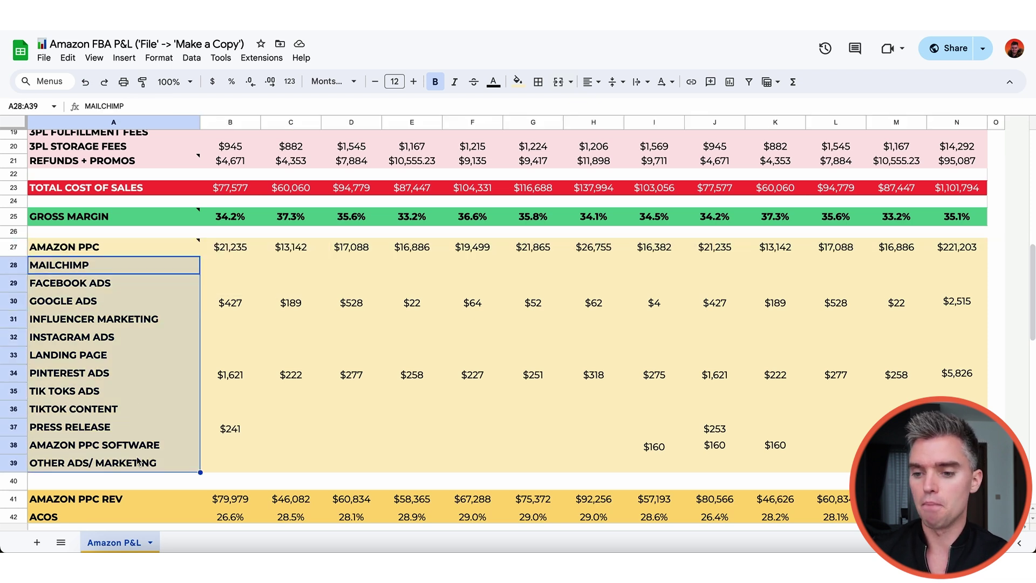
Examine the ACOS, Total Ad Spend, TACOS and Amazon PPC Rev rows, including the note on TACOS
scroll(137, 461, "down", 3)
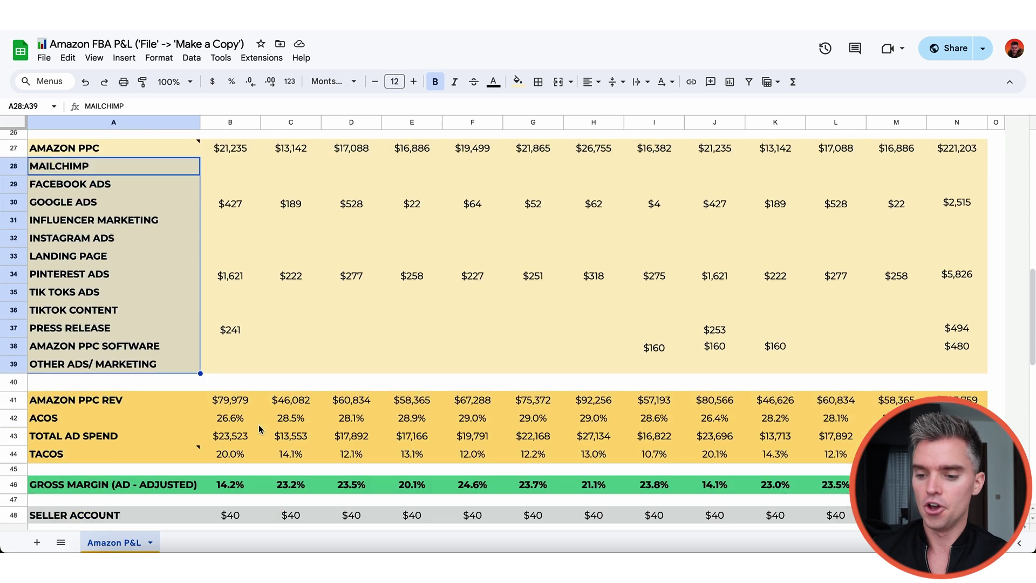
left_click(22, 377)
left_click(16, 388)
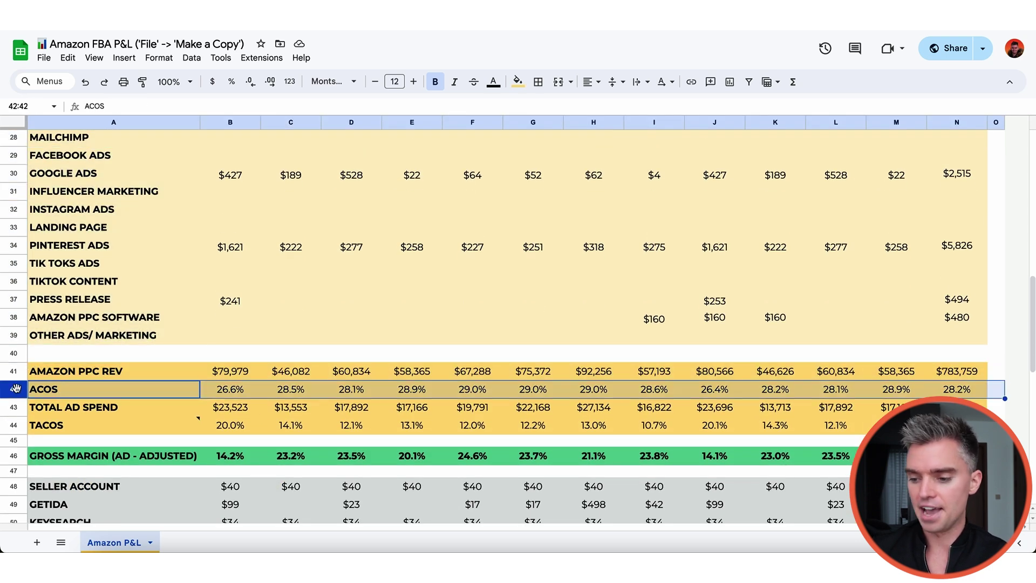
left_click(20, 407)
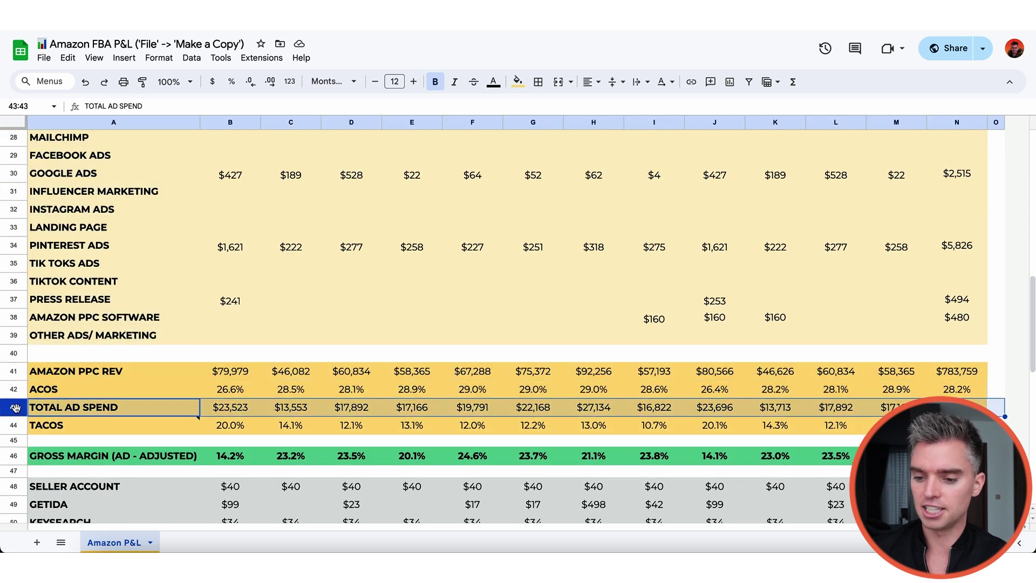
left_click(11, 425)
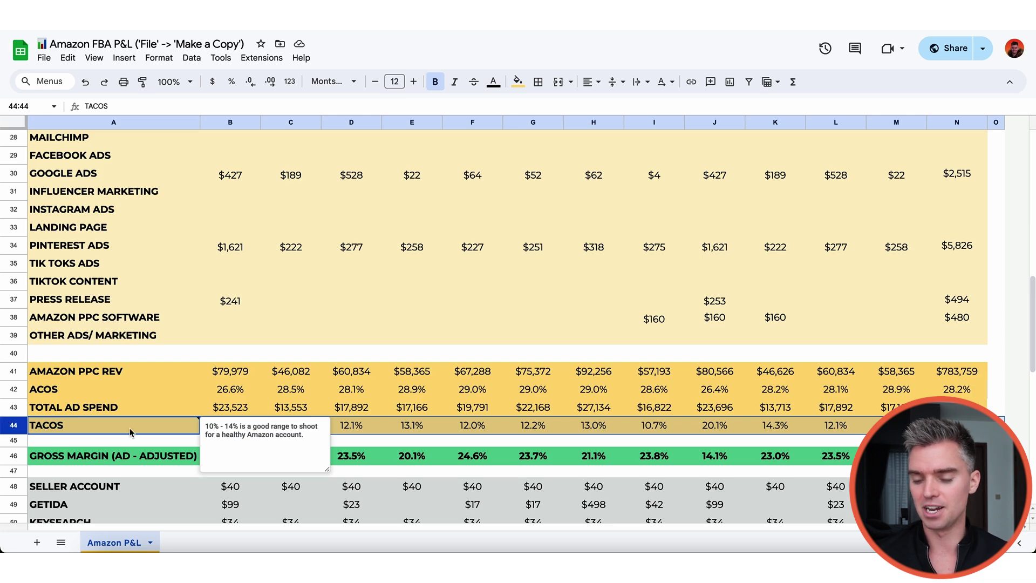
left_click(129, 371)
Compare the cost of sales section with the Amazon PPC Rev, ACOS and Total Ad Spend rows behind the ad-adjusted gross margin
scroll(162, 323, "up", 8)
scroll(151, 250, "up", 2)
scroll(145, 259, "down", 3)
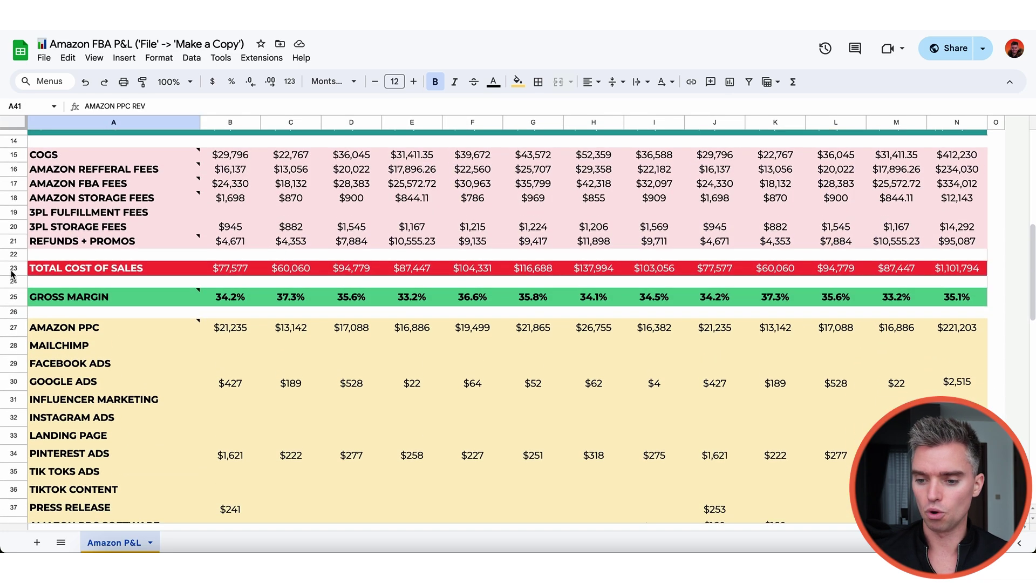
left_click(13, 254)
scroll(135, 281, "down", 6)
scroll(135, 286, "down", 2)
left_click_drag(14, 246, 16, 283)
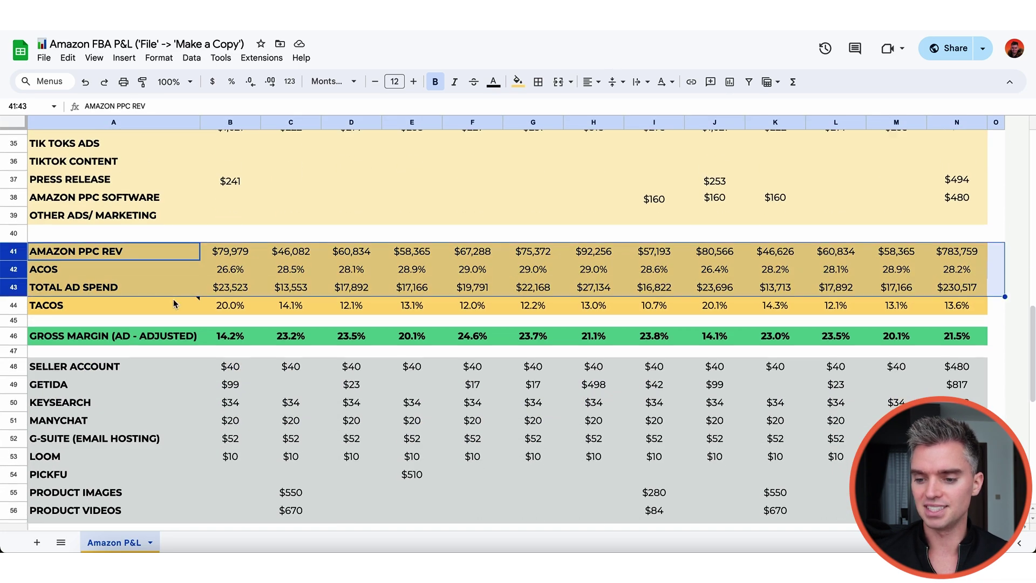
Review the business expenses from Seller Account to Product Sourcing VA, focusing on Manychat, Loom and G-Suite (Email Hosting)
scroll(173, 301, "down", 5)
left_click_drag(20, 222, 16, 417)
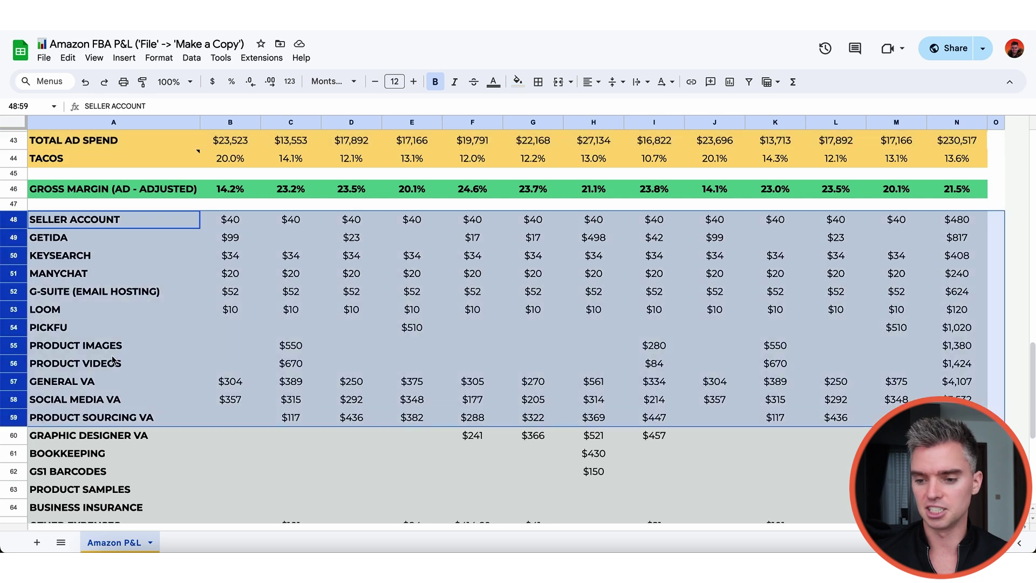
scroll(16, 417, "down", 2)
left_click(111, 230)
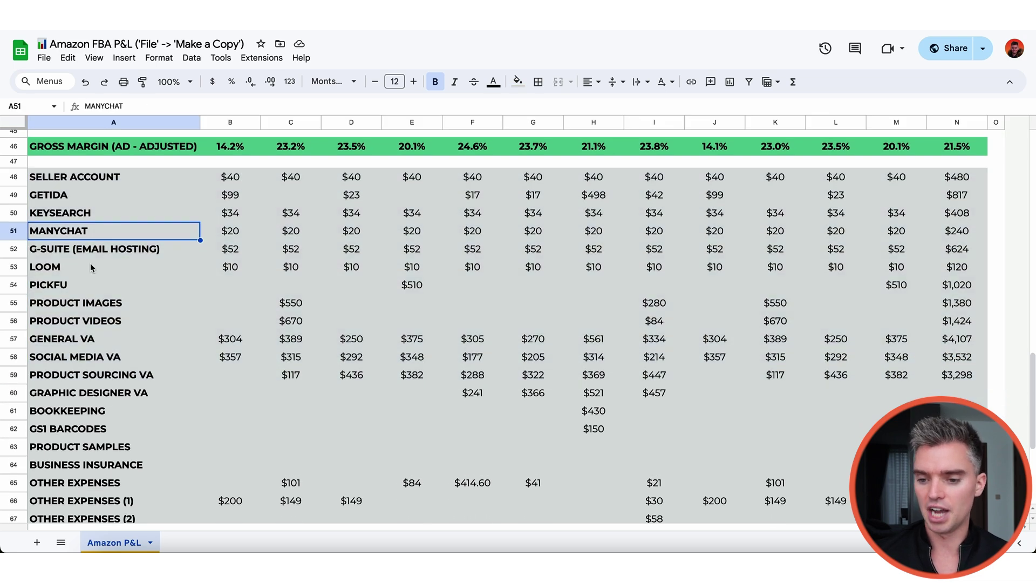
left_click(91, 266)
left_click(102, 249)
scroll(106, 281, "down", 1)
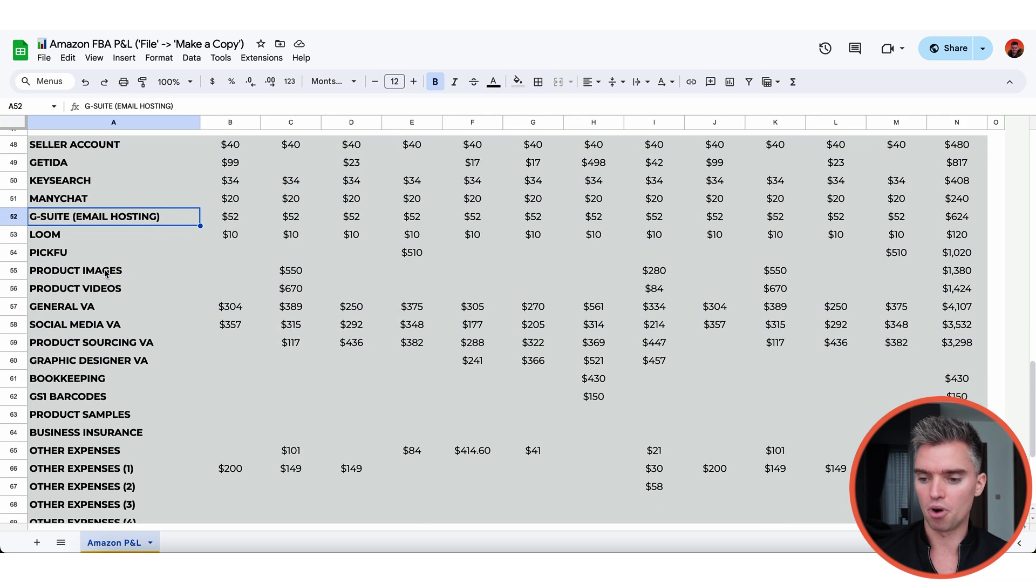
Go through the expense items for product images, product videos, the virtual assistants and GS1 Barcodes
left_click(106, 273)
left_click(107, 291)
left_click(104, 308)
left_click(111, 325)
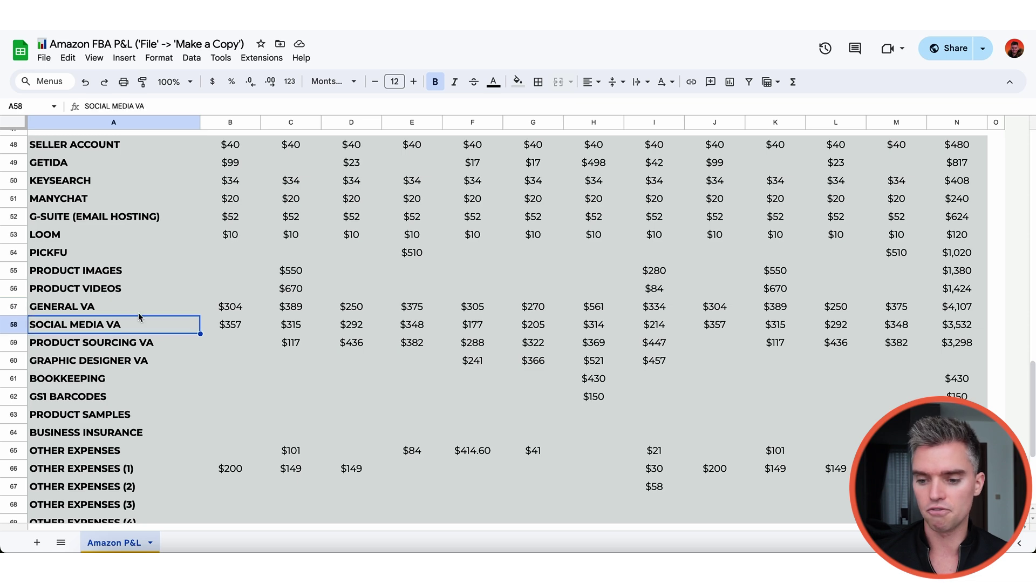
scroll(135, 317, "down", 2)
left_click(127, 290)
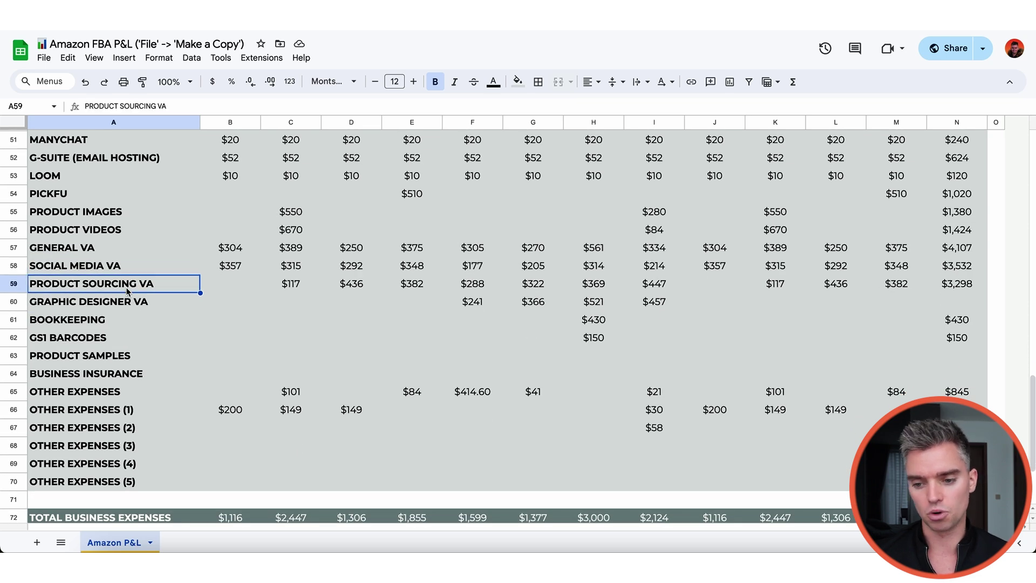
scroll(123, 320, "down", 1)
left_click(119, 358)
left_click(108, 325)
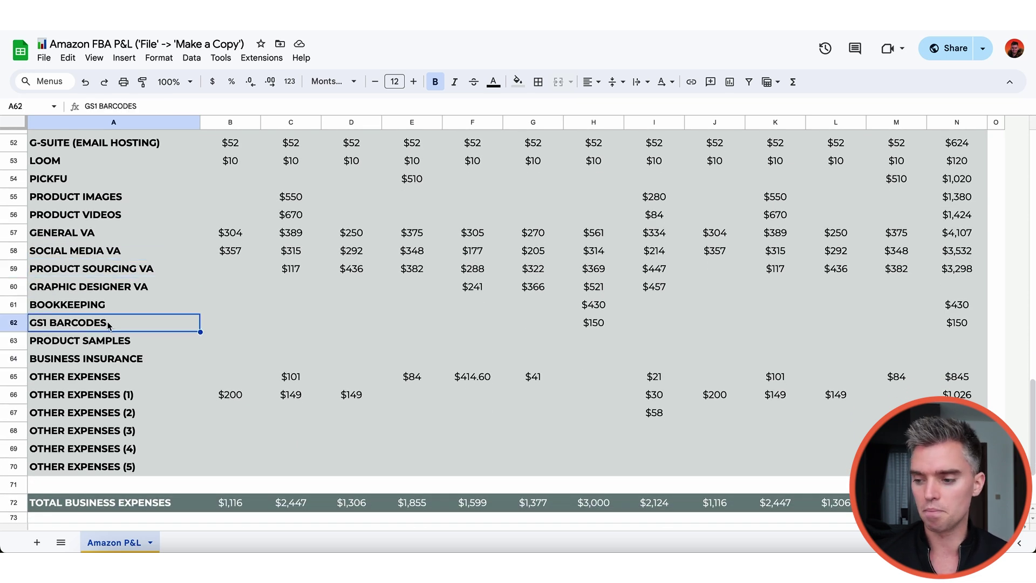
Review the P&L from cost of sales and advertising down through business expenses to Net Profit/Loss, Net Margin and ROI
scroll(145, 321, "up", 3)
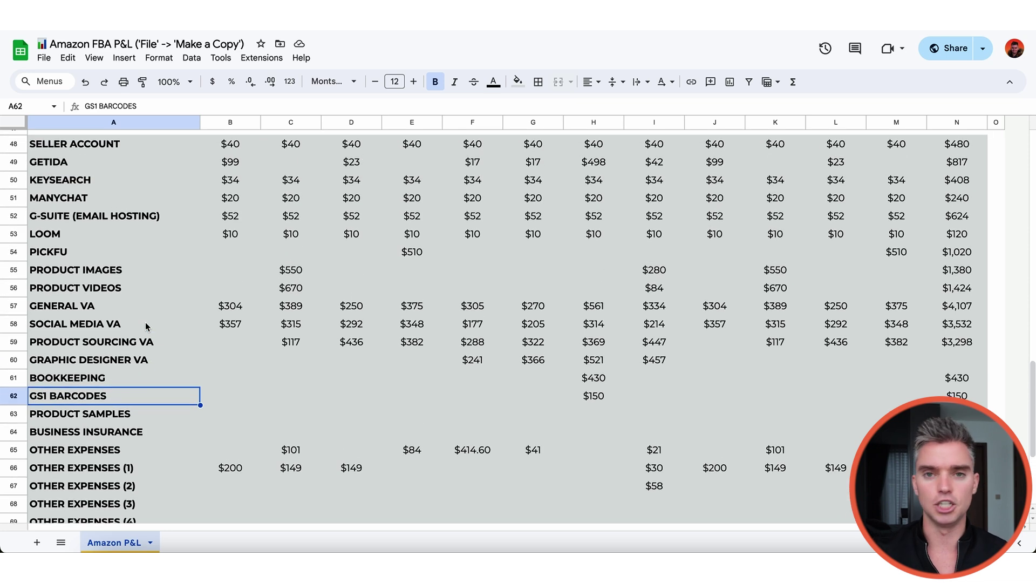
scroll(144, 321, "up", 3)
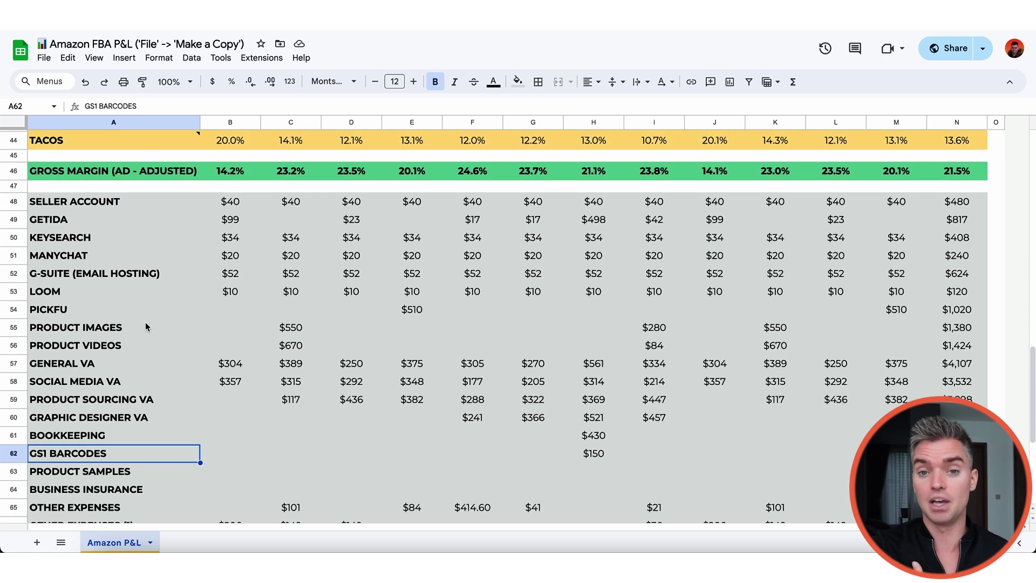
scroll(144, 322, "up", 2)
scroll(145, 321, "down", 4)
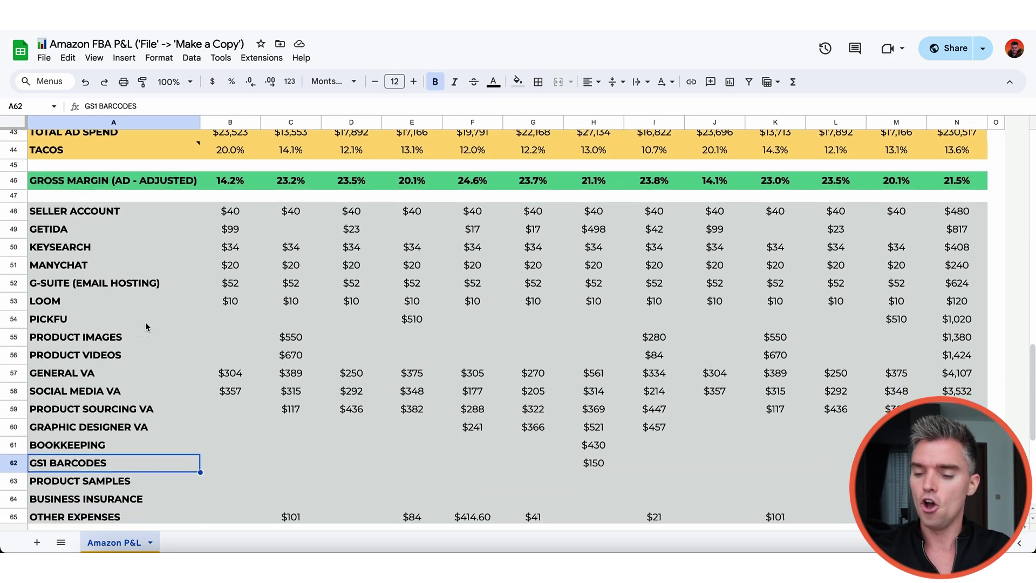
scroll(145, 322, "up", 20)
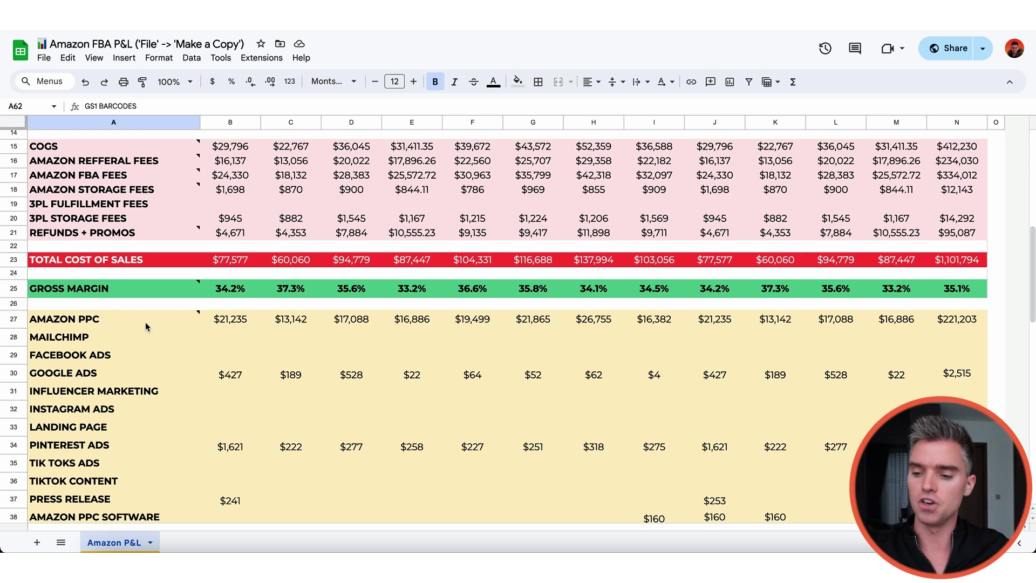
scroll(194, 377, "down", 7)
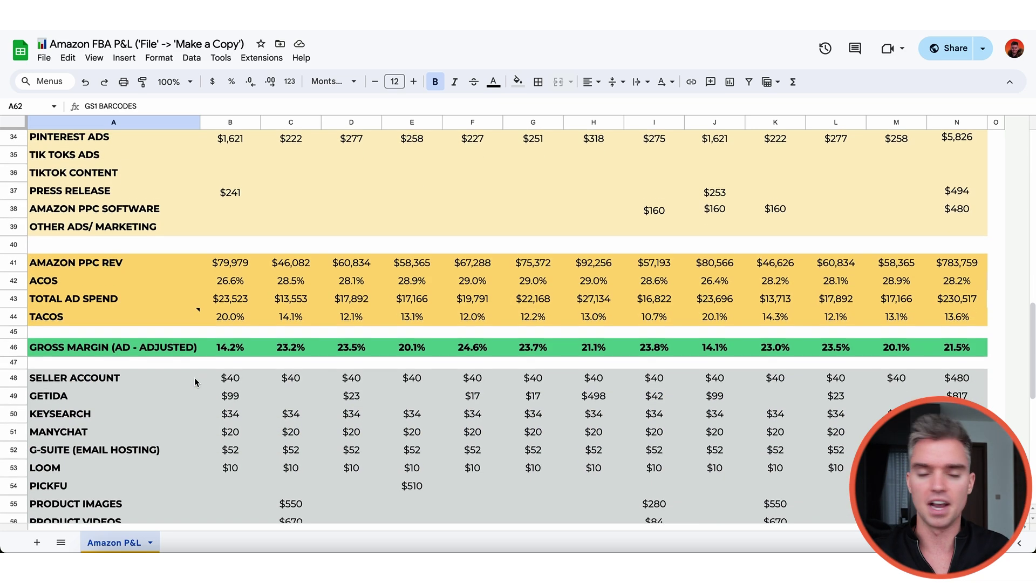
scroll(194, 377, "down", 3)
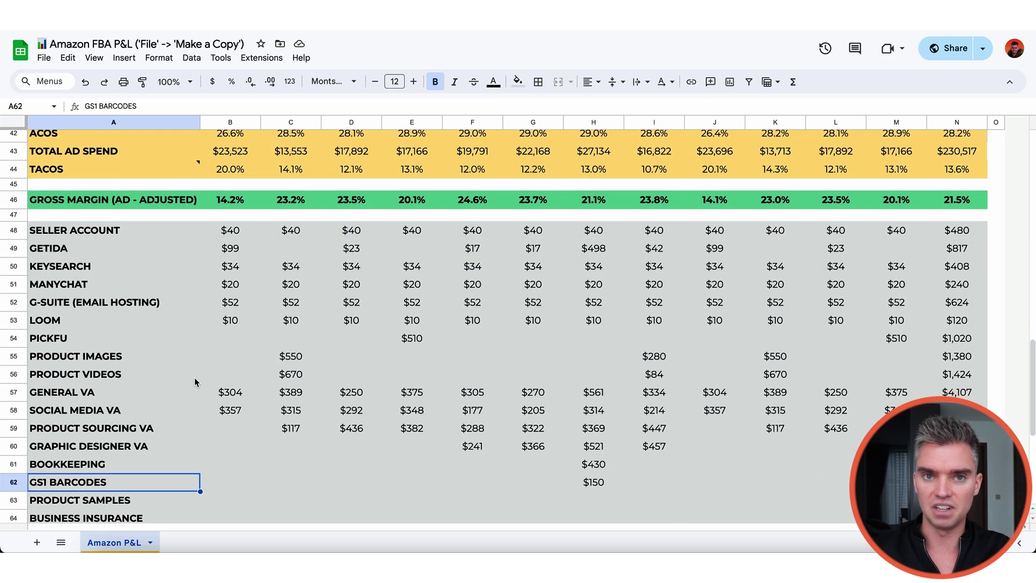
scroll(194, 377, "down", 3)
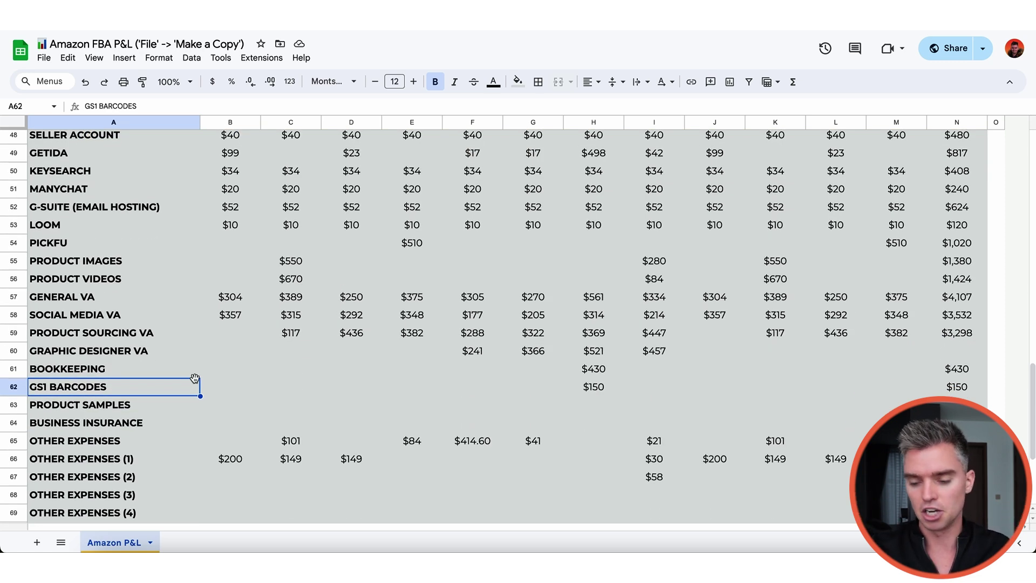
scroll(201, 312, "down", 3)
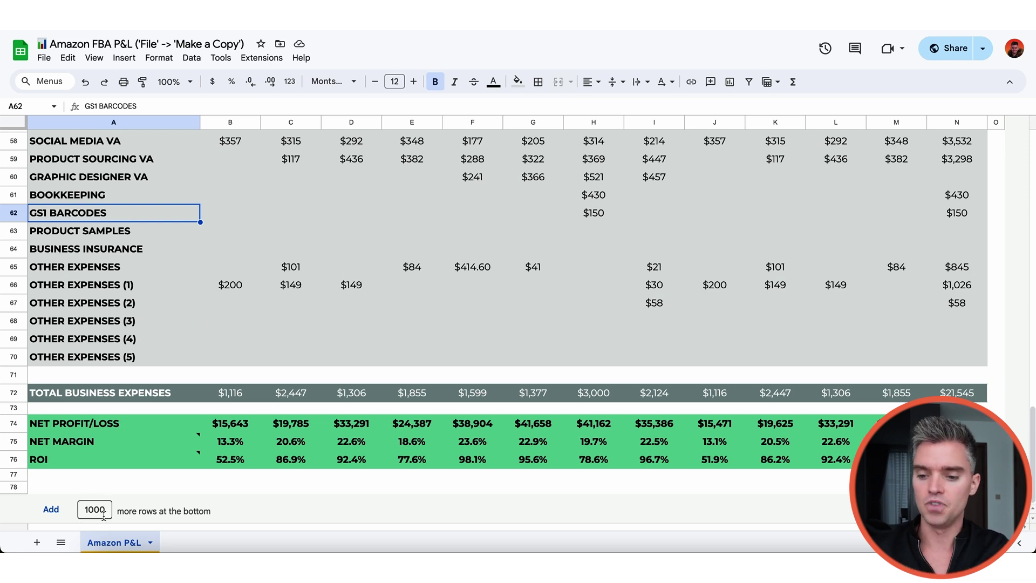
Examine the Net Profit/Loss, Net Margin and ROI rows and their formulas in the TOTAL column
left_click(15, 423)
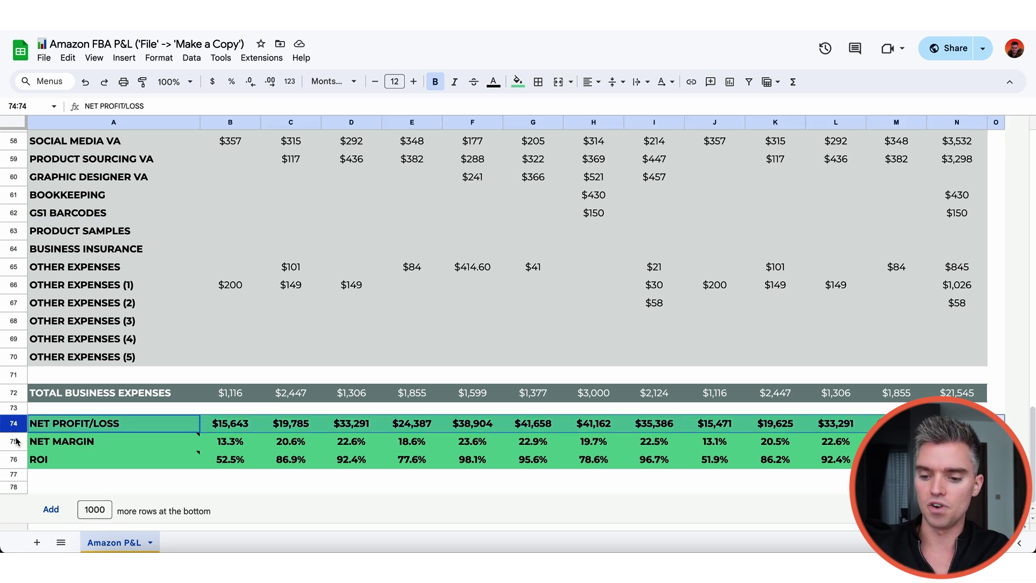
left_click(14, 440)
left_click(13, 459)
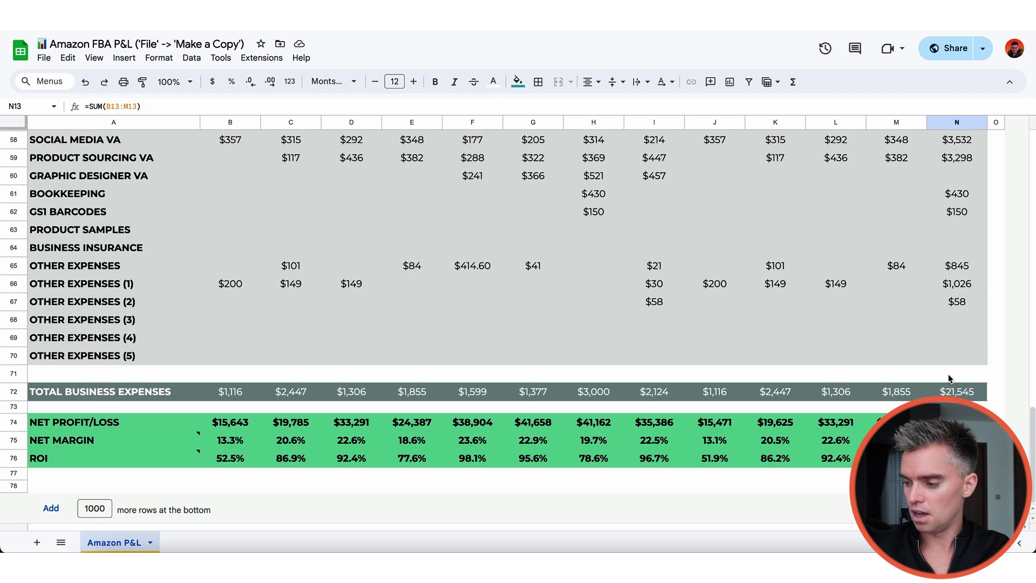
left_click(956, 422)
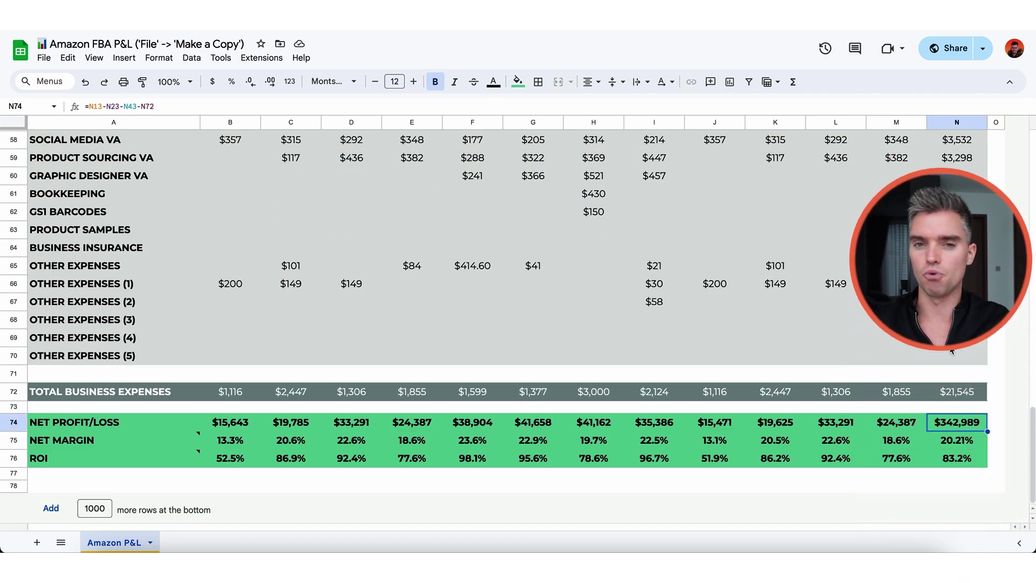
left_click(958, 441)
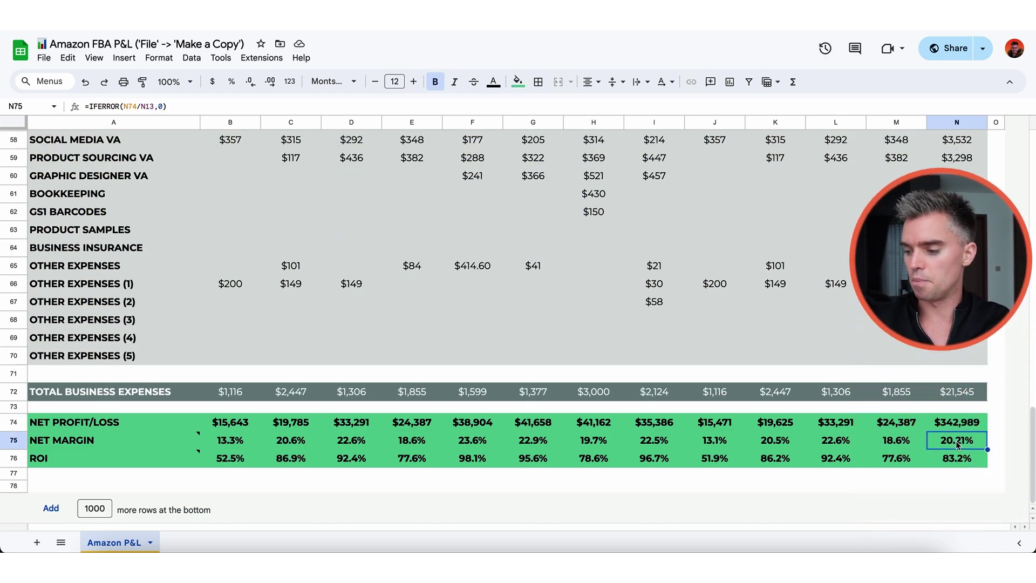
left_click(959, 465)
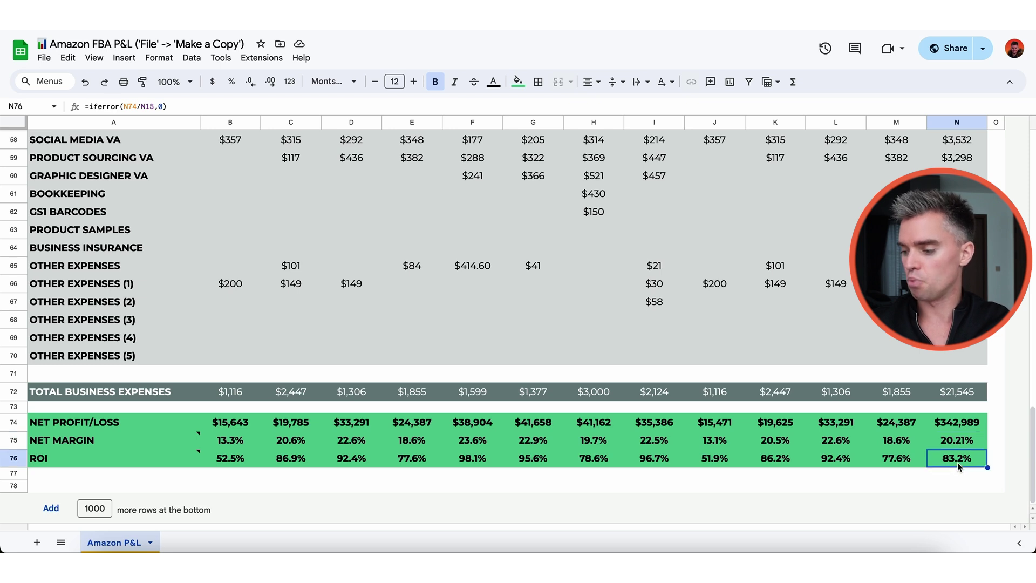
left_click(963, 442)
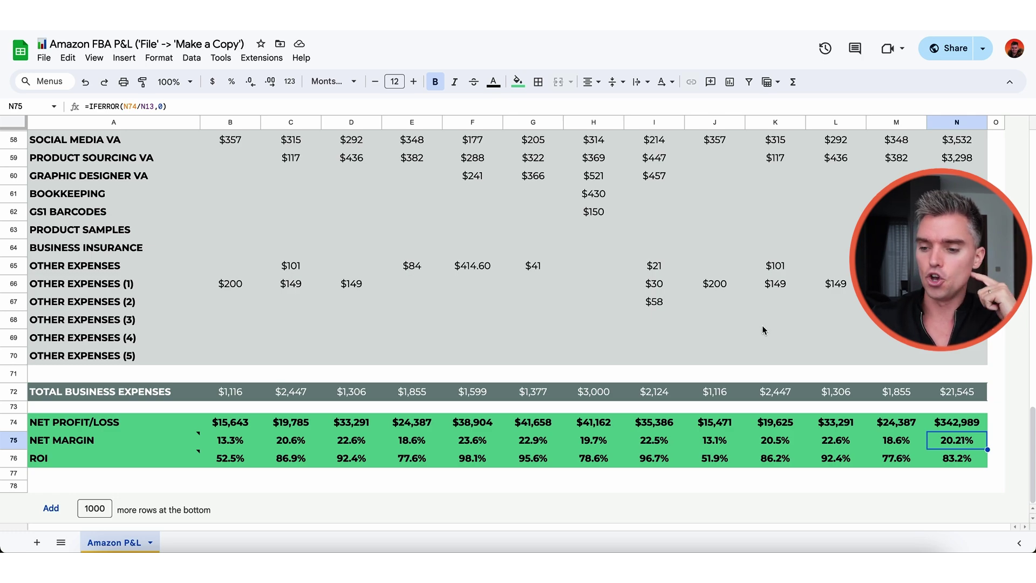
Go back over the P&L's revenue, cost of sales and advertising rows, then the business expenses around PickFu
scroll(594, 345, "up", 3)
scroll(321, 307, "up", 10)
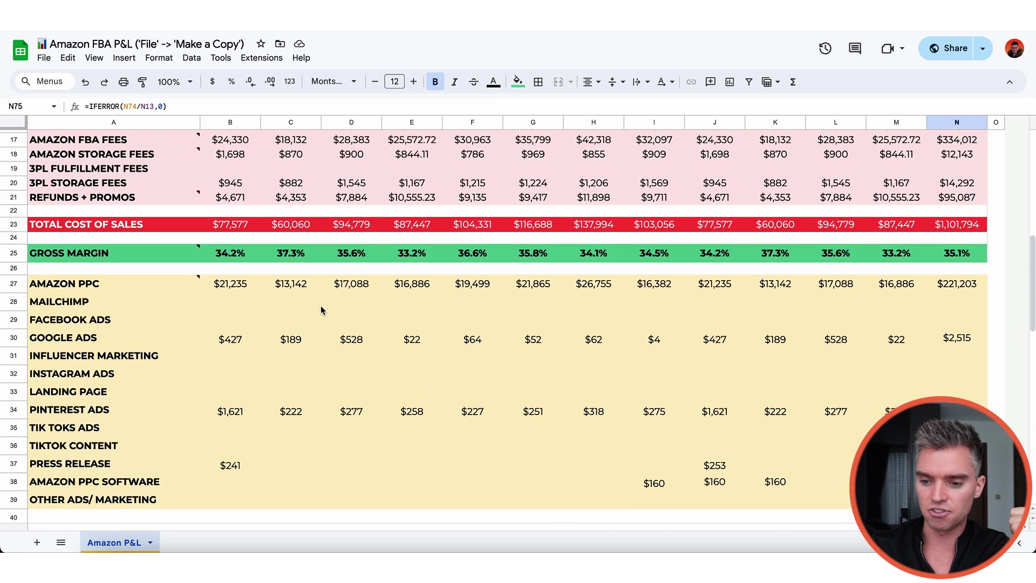
scroll(321, 310, "up", 3)
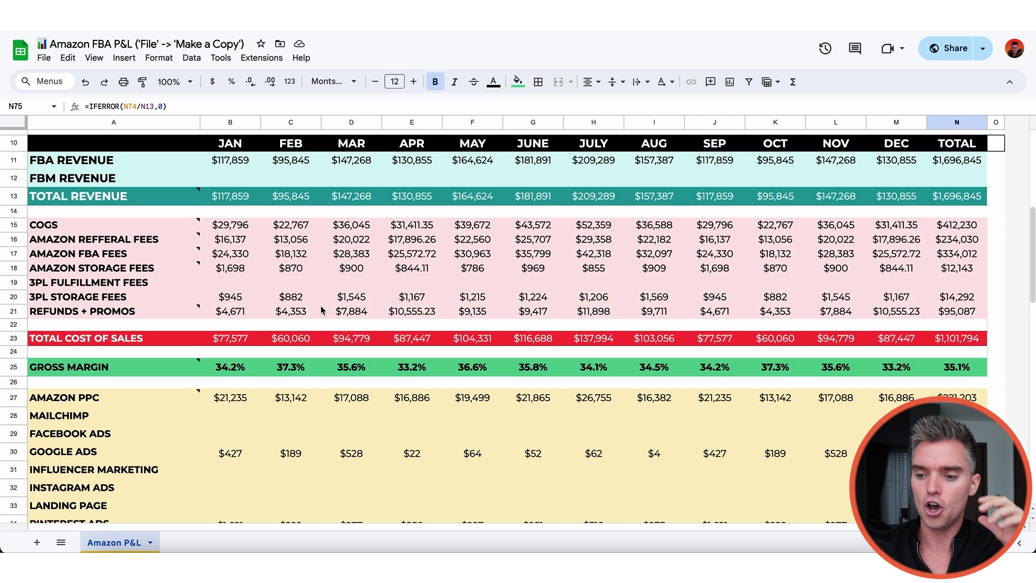
scroll(290, 291, "down", 11)
left_click(290, 292)
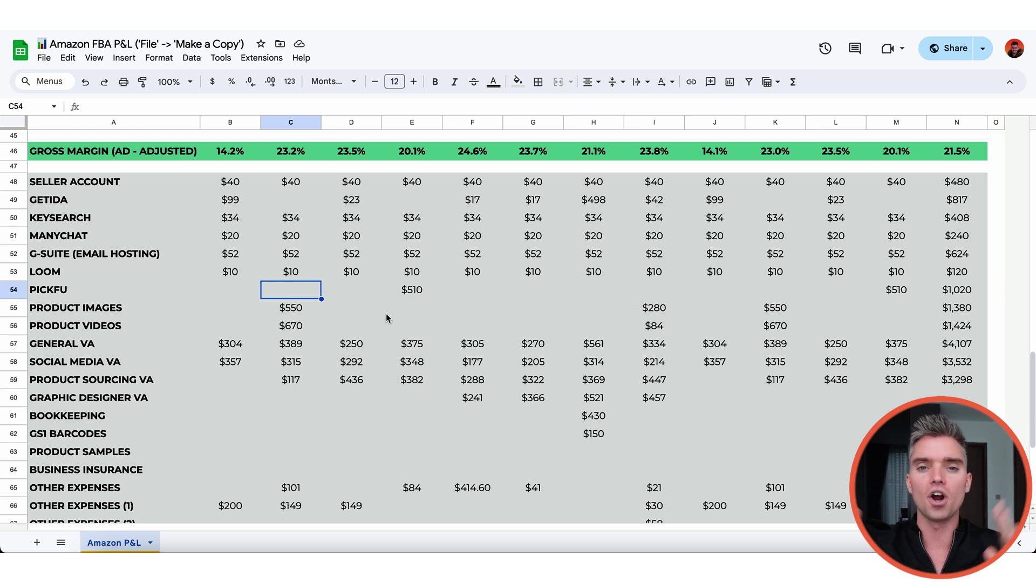
Return to the P&L's summary dashboard and look up the command for making a copy of the spreadsheet
scroll(385, 319, "up", 15)
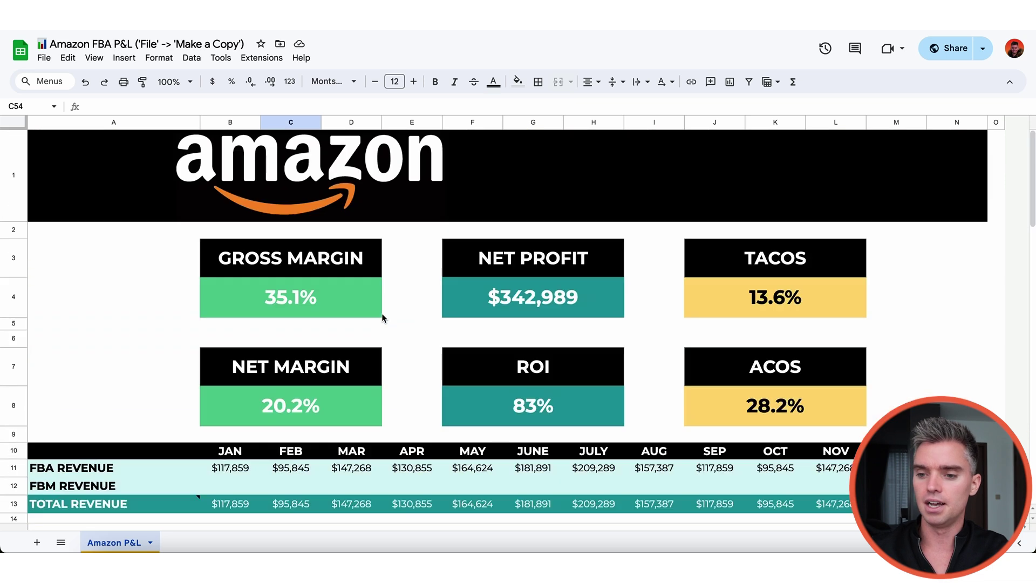
left_click(44, 57)
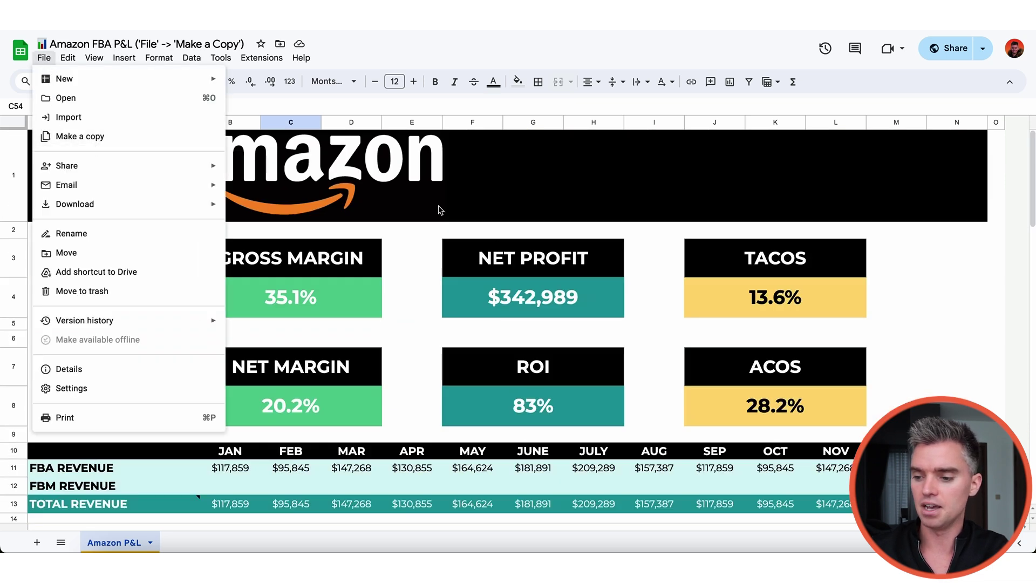
left_click(428, 325)
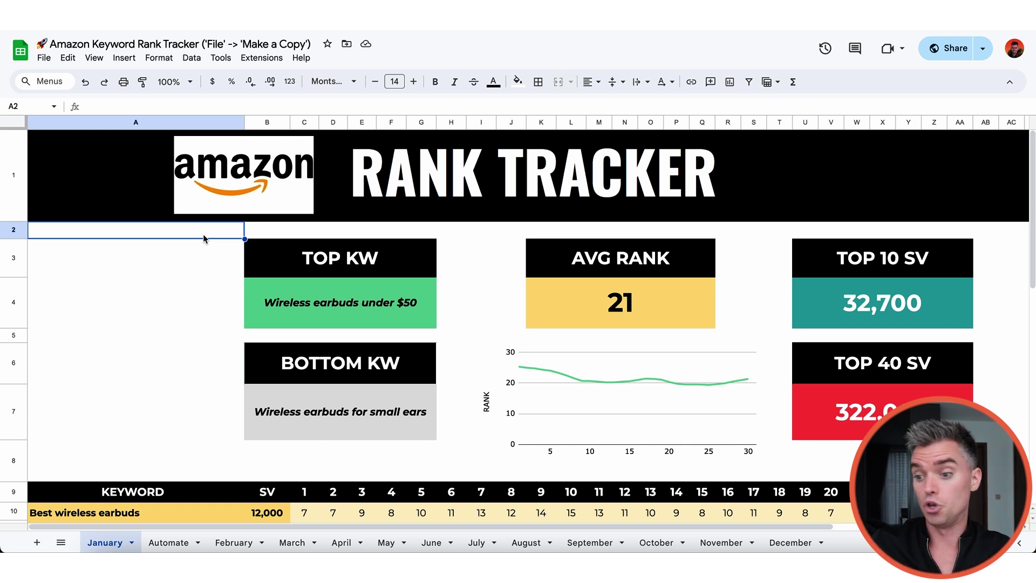
Review the January keyword list and the search volume column in the Amazon Keyword Rank Tracker
scroll(212, 275, "down", 2)
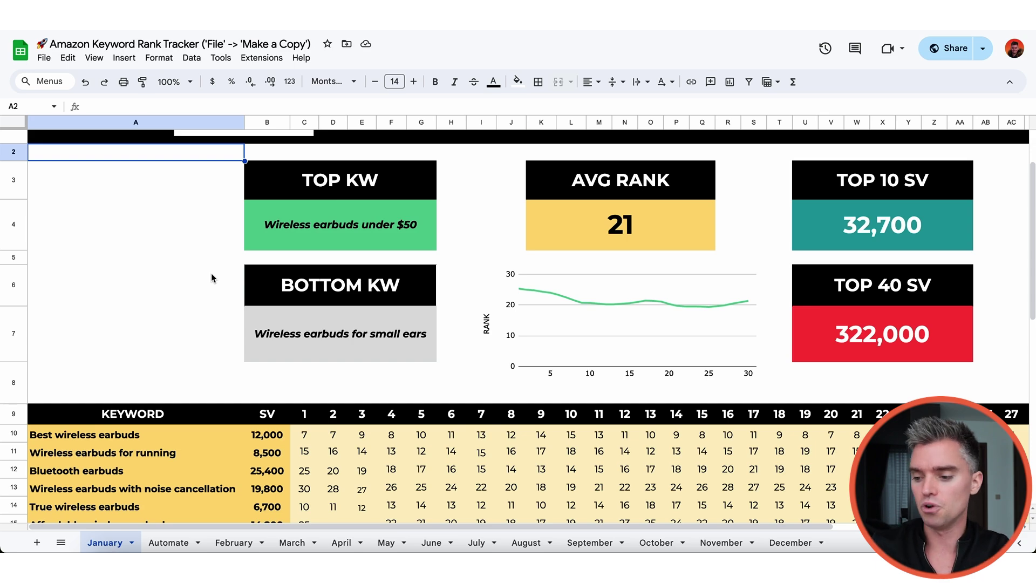
scroll(211, 273, "down", 5)
left_click(179, 237)
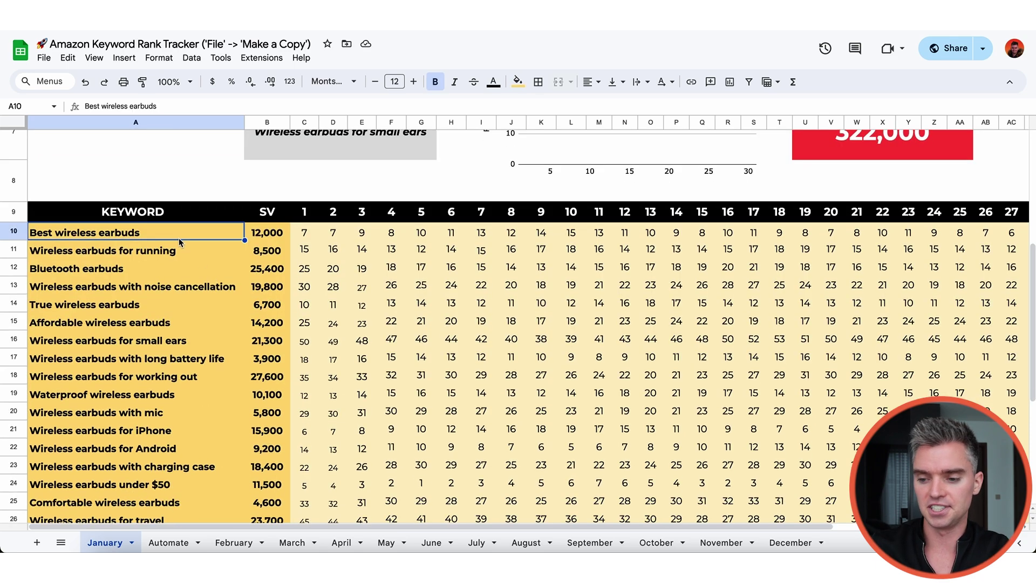
scroll(179, 237, "up", 1)
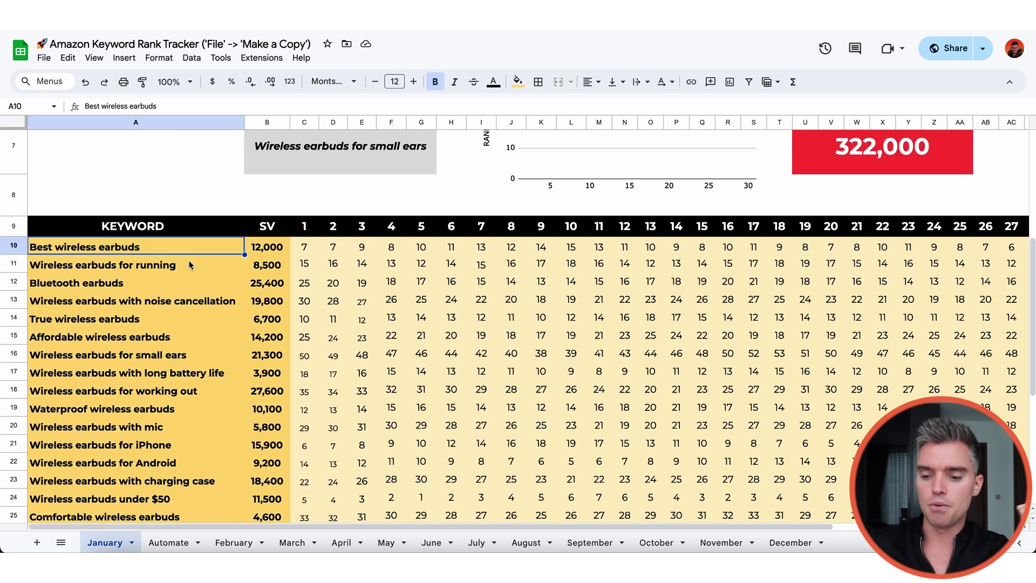
scroll(189, 260, "down", 5)
scroll(189, 260, "up", 3)
scroll(188, 264, "up", 1)
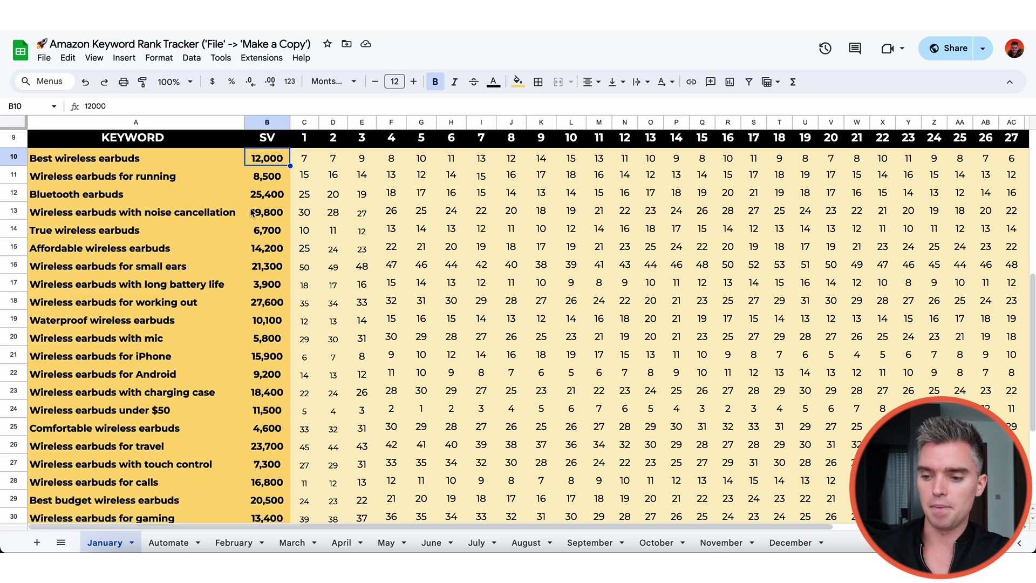
scroll(266, 302, "up", 1)
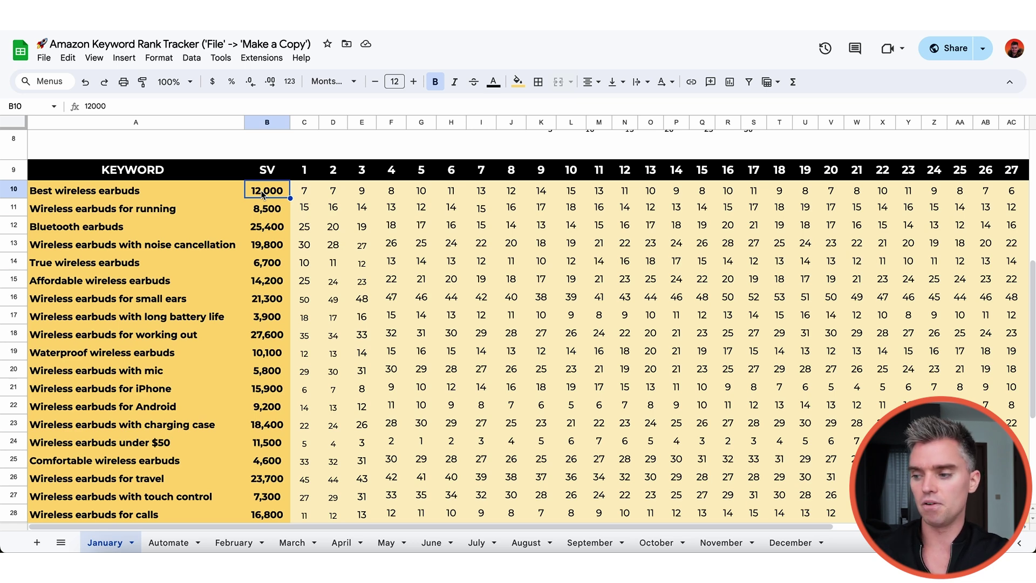
scroll(343, 191, "up", 2)
Examine the rank entries of the keyword "Best wireless earbuds" for days 1, 2 and 3 of January
left_click(306, 249)
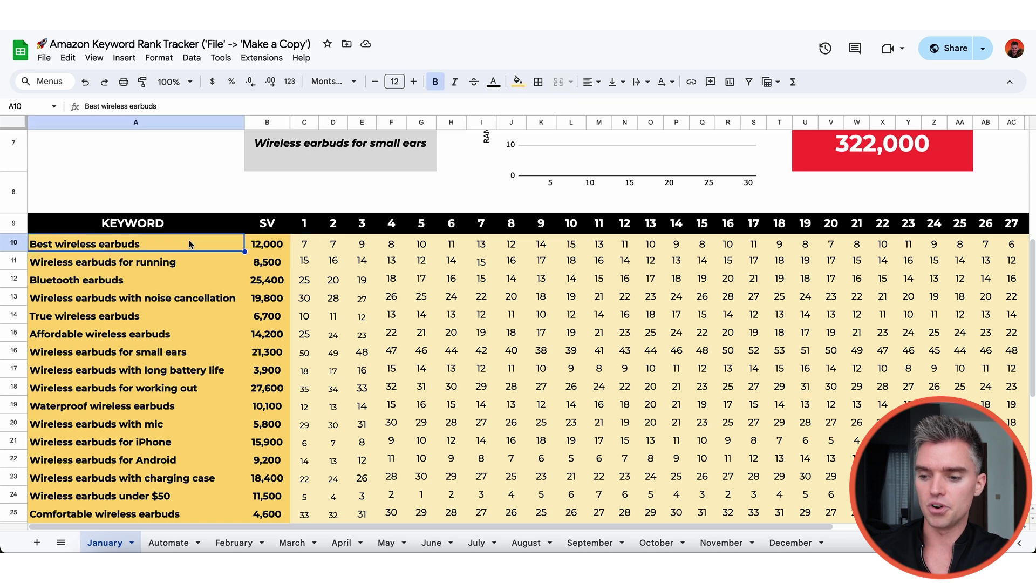
scroll(311, 247, "down", 1)
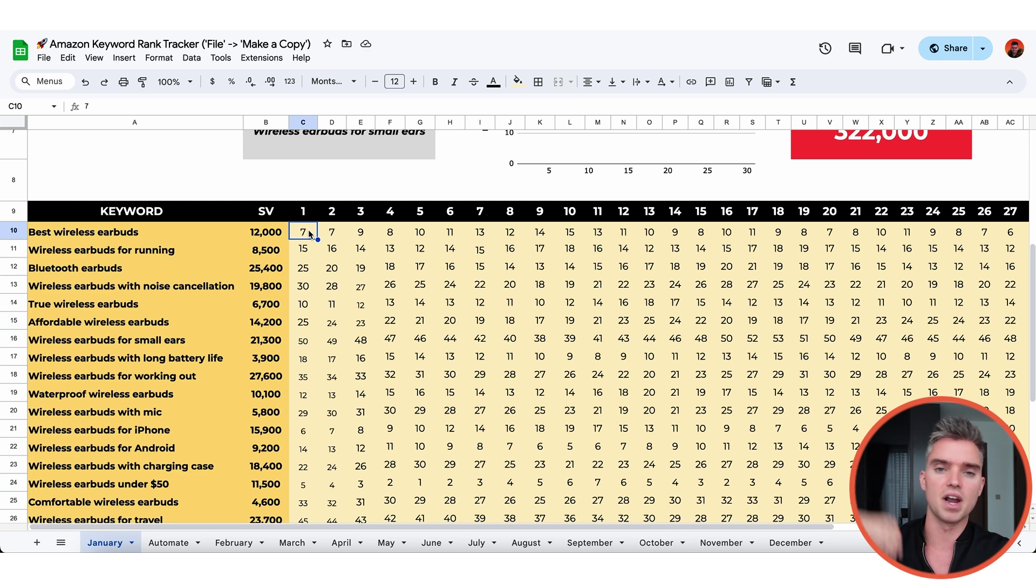
left_click(331, 233)
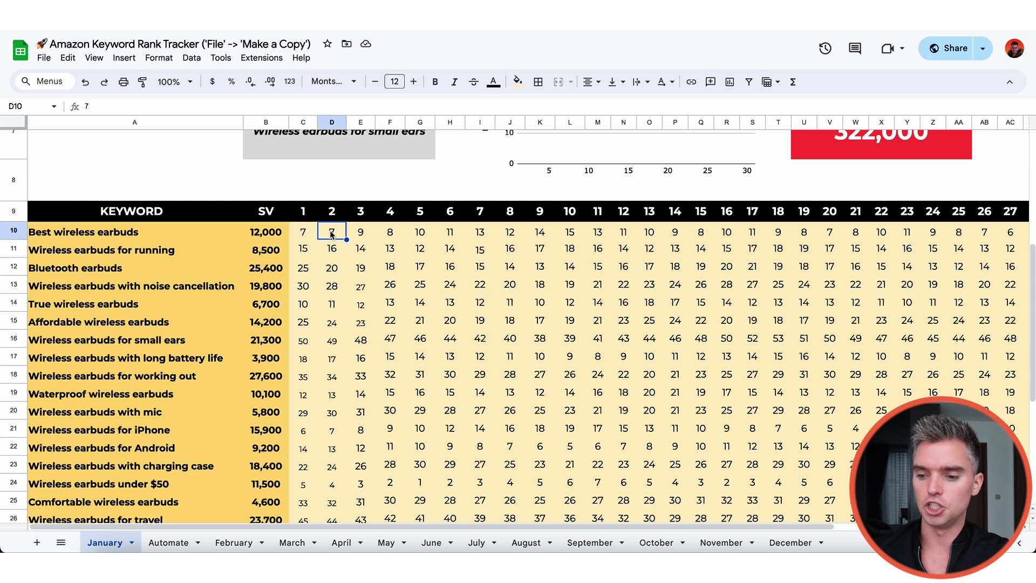
left_click(153, 232)
left_click(333, 230)
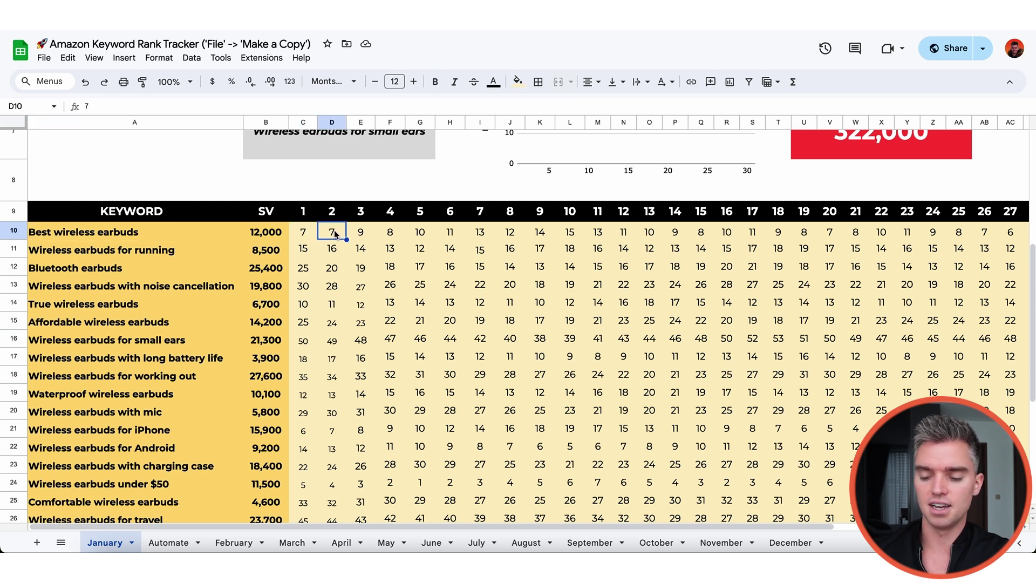
left_click(142, 235)
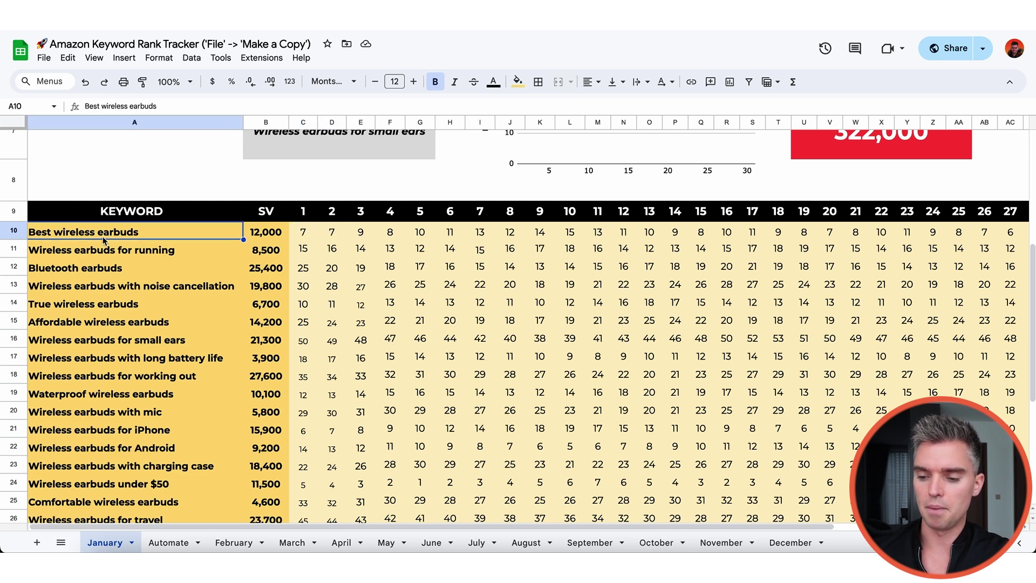
left_click(364, 234)
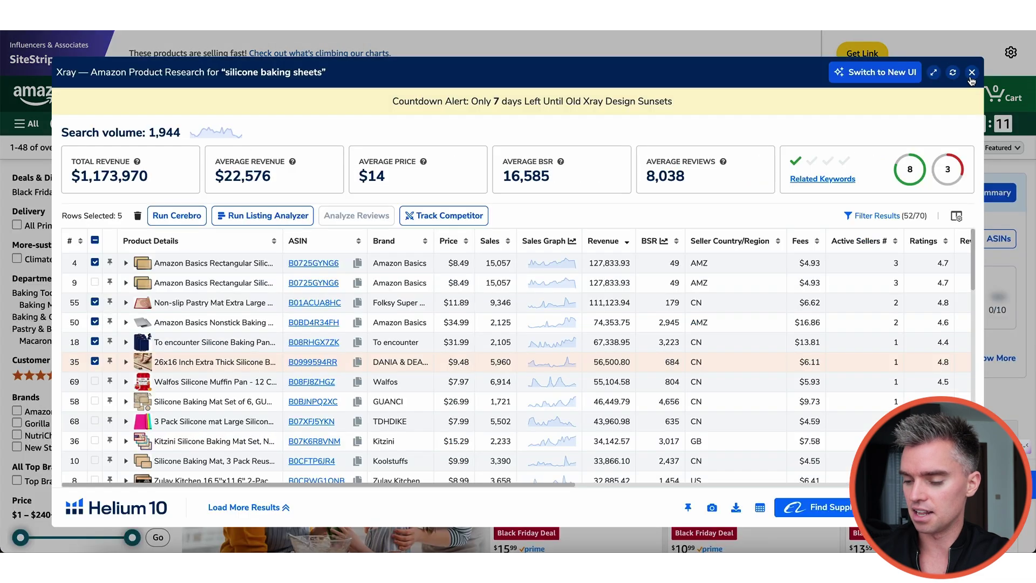
In the Amazon results for "silicone baking sheets", close Xray and compare the positions of sponsored and organic listings
left_click(972, 72)
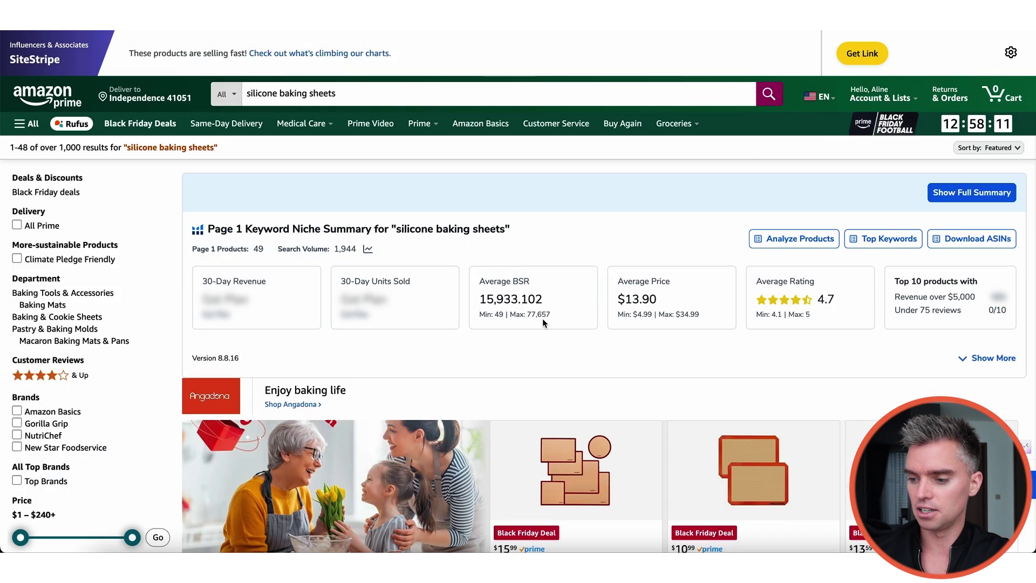
scroll(561, 270, "down", 3)
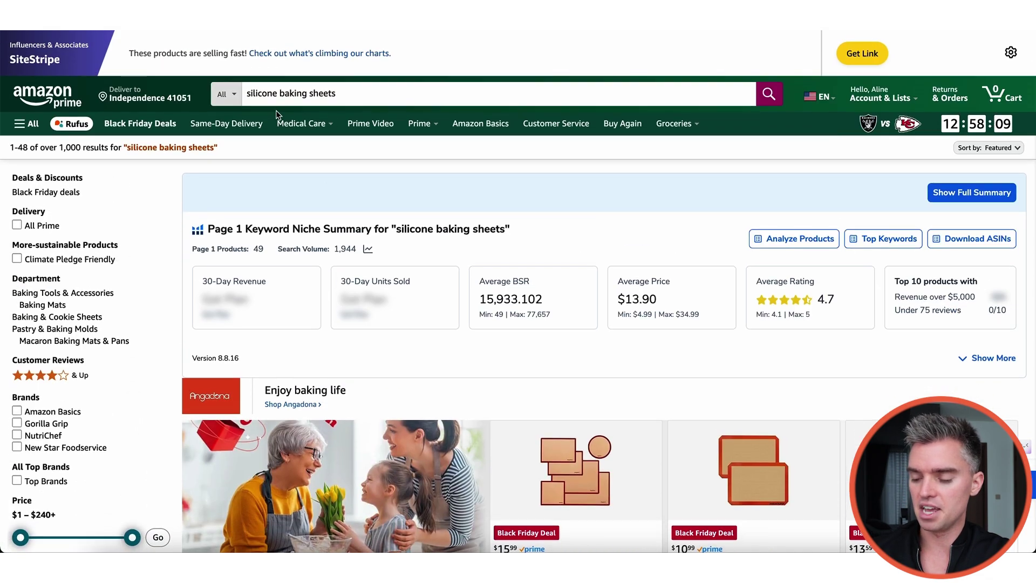
scroll(620, 232, "down", 10)
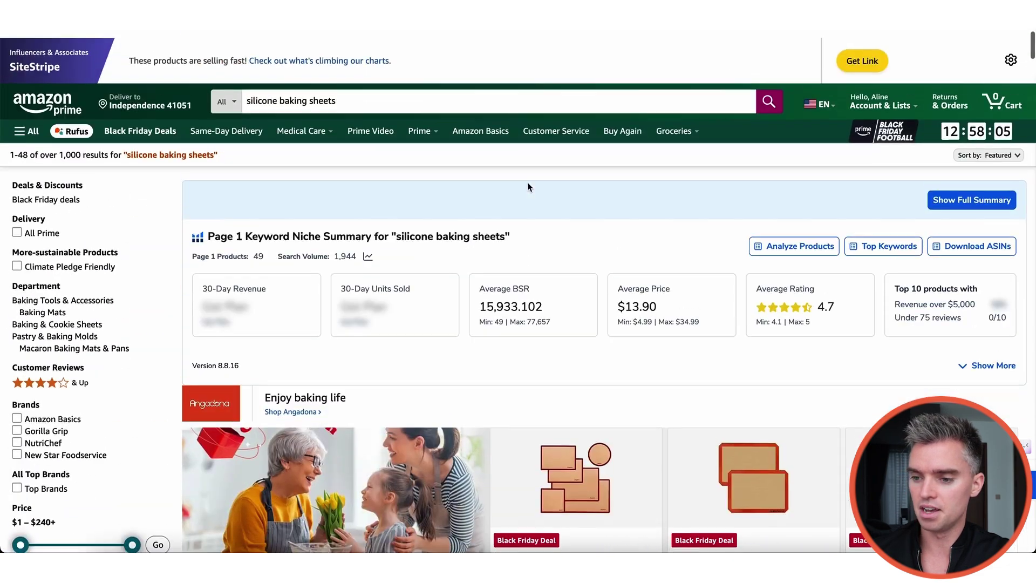
scroll(464, 205, "down", 3)
scroll(463, 210, "down", 15)
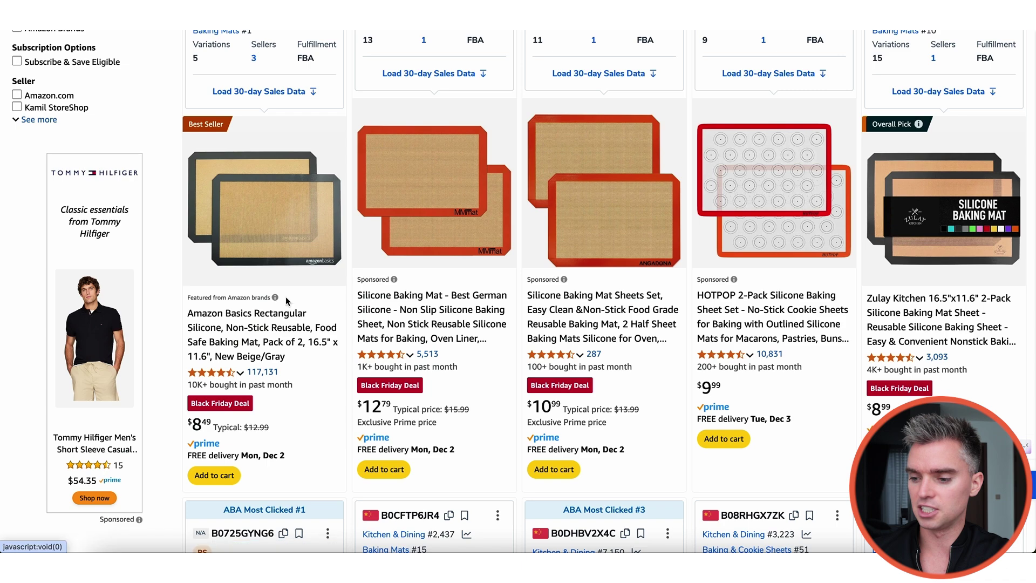
scroll(517, 292, "down", 1)
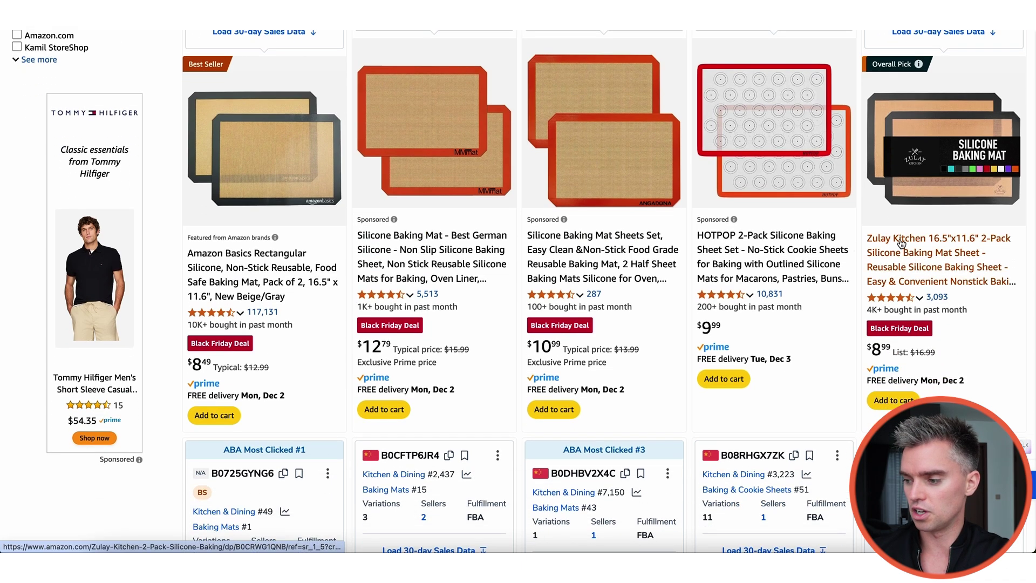
scroll(896, 237, "down", 7)
scroll(909, 235, "down", 1)
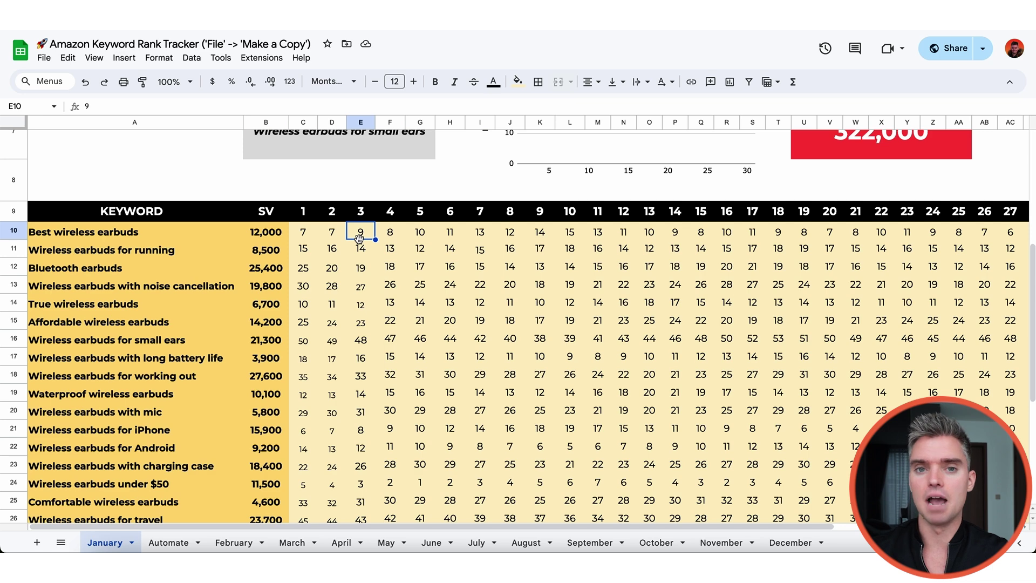
In the Rank Tracker, compare the January rank rows of "Best wireless earbuds", "Wireless earbuds for running" and "Bluetooth earbuds"
scroll(359, 237, "down", 1)
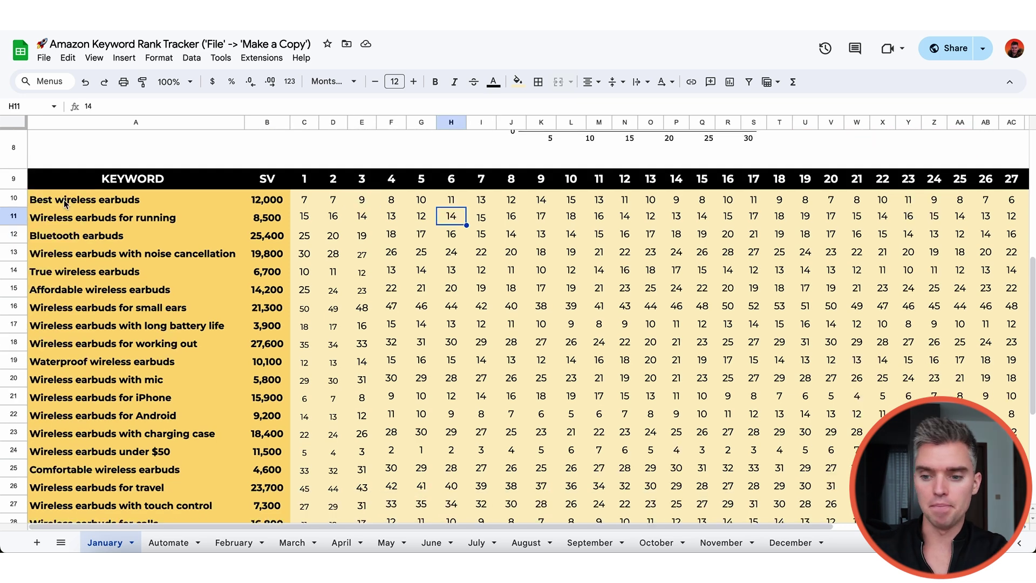
left_click(15, 199)
left_click(14, 217)
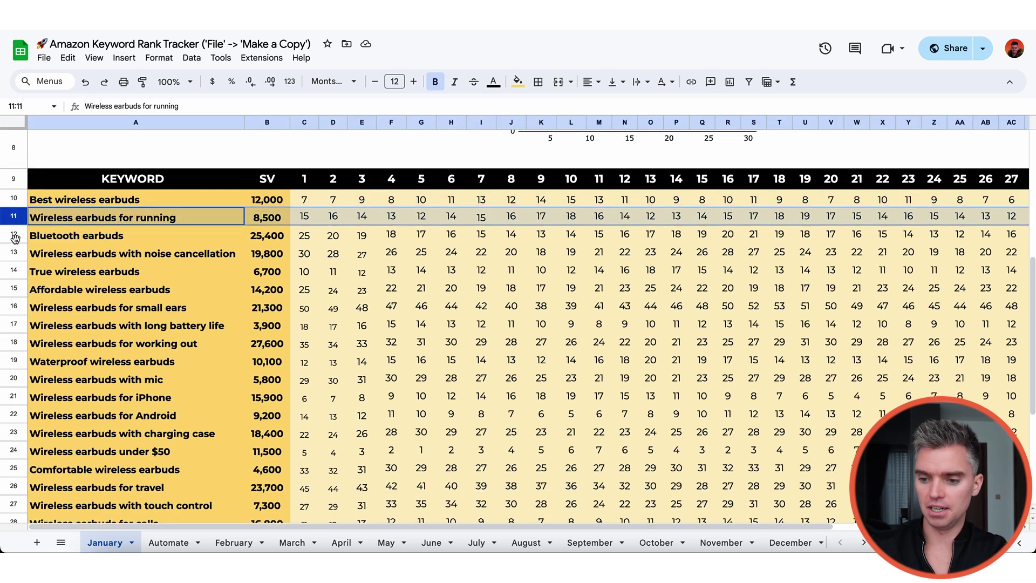
left_click(14, 235)
Inspect the TOP KW, BOTTOM KW and AVG RANK summary cells on the Rank Tracker dashboard
scroll(224, 286, "up", 5)
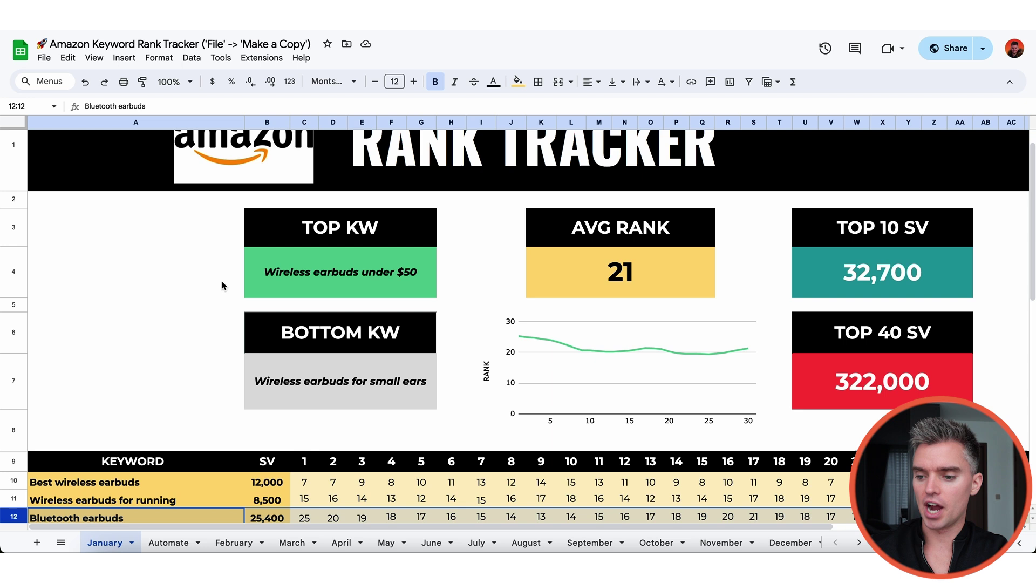
left_click(347, 274)
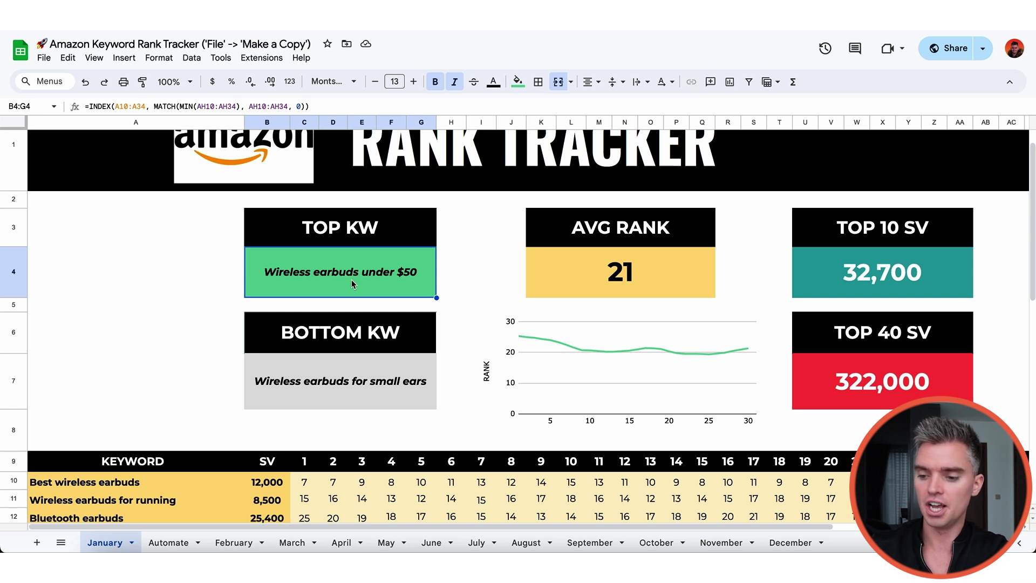
left_click(357, 385)
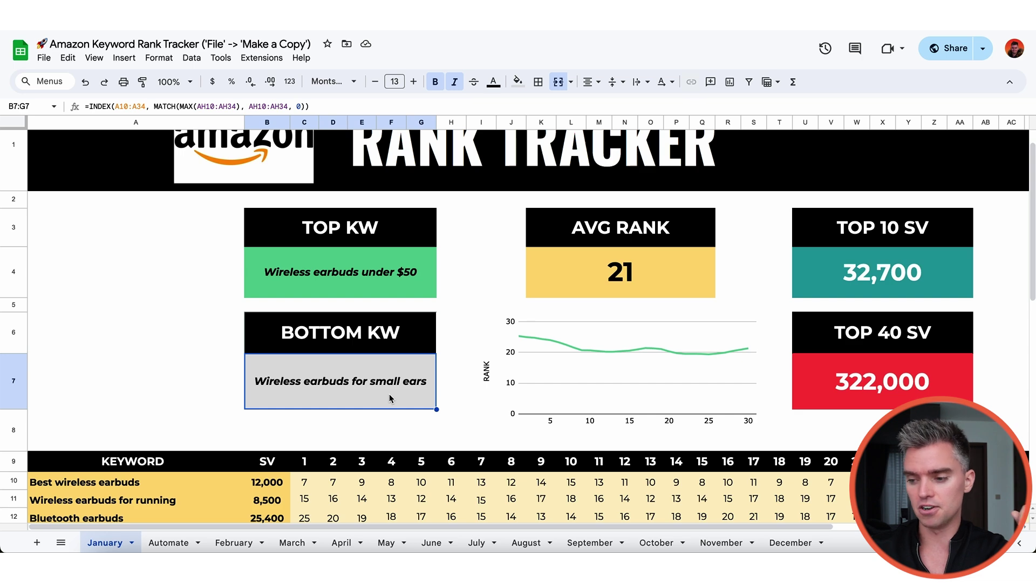
scroll(390, 398, "right", 2)
scroll(390, 398, "up", 1)
left_click(565, 302)
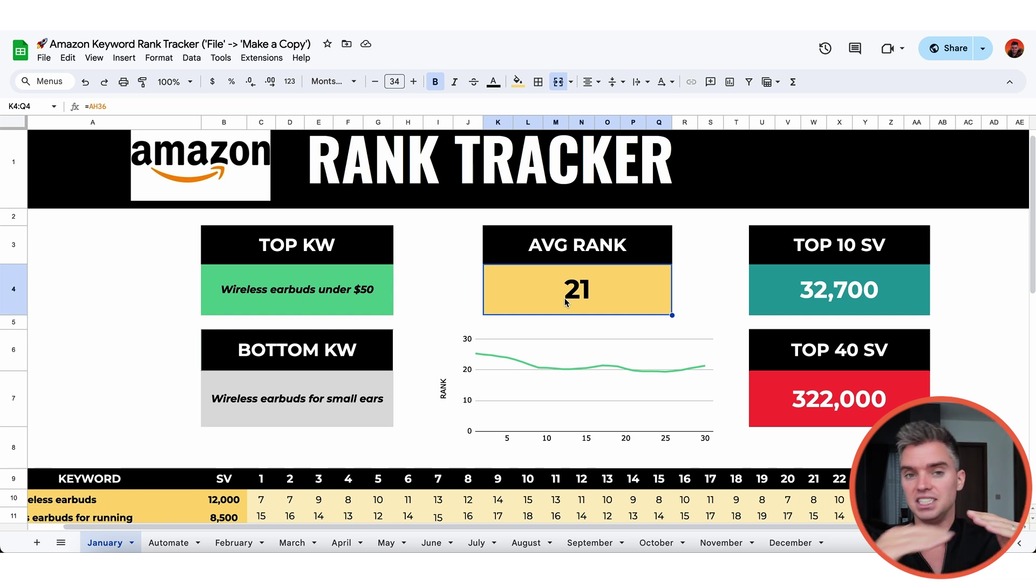
Examine the average rank trend in the January line chart from day 1 to day 30
scroll(566, 299, "down", 1)
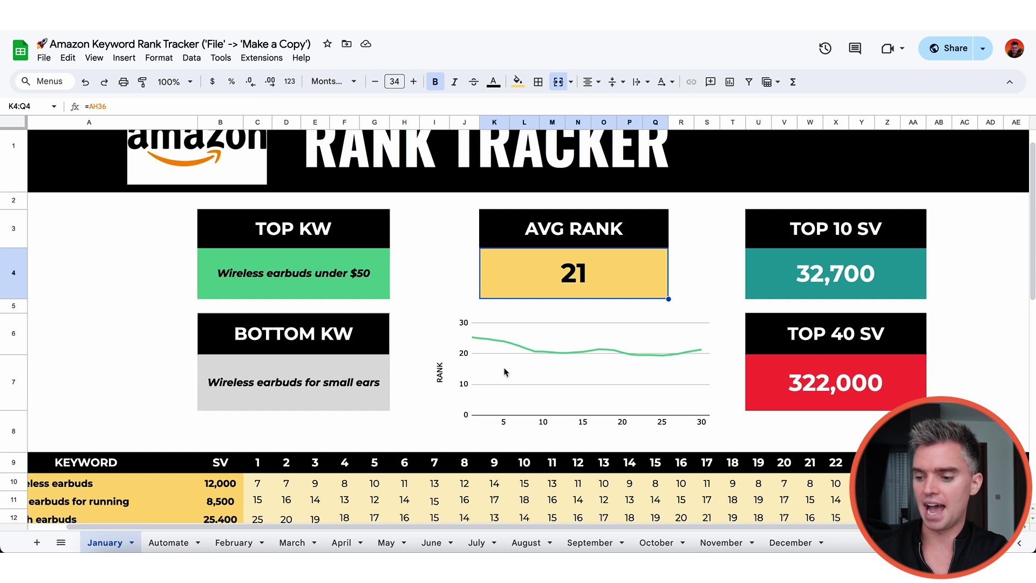
left_click(503, 372)
mouse_move(477, 339)
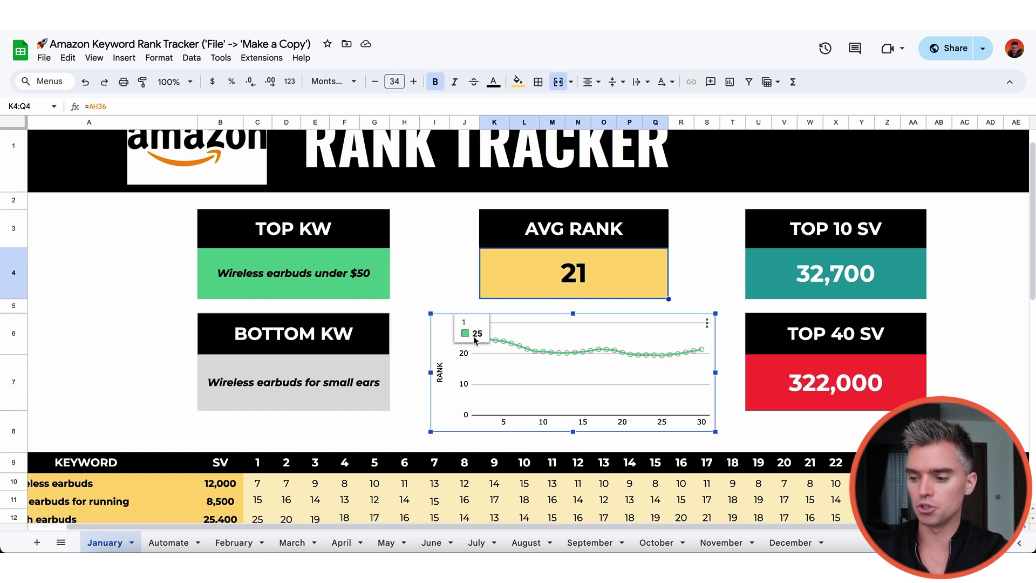
mouse_move(703, 354)
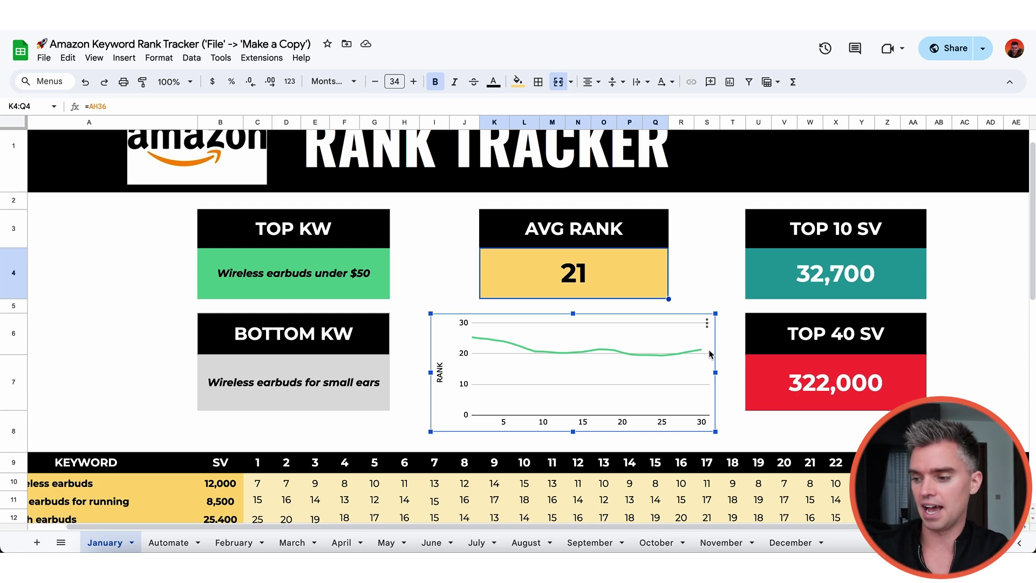
Compare the TOP 10 SV and TOP 40 SV search-volume summary cells and their formulas
left_click(840, 356)
left_click(811, 237)
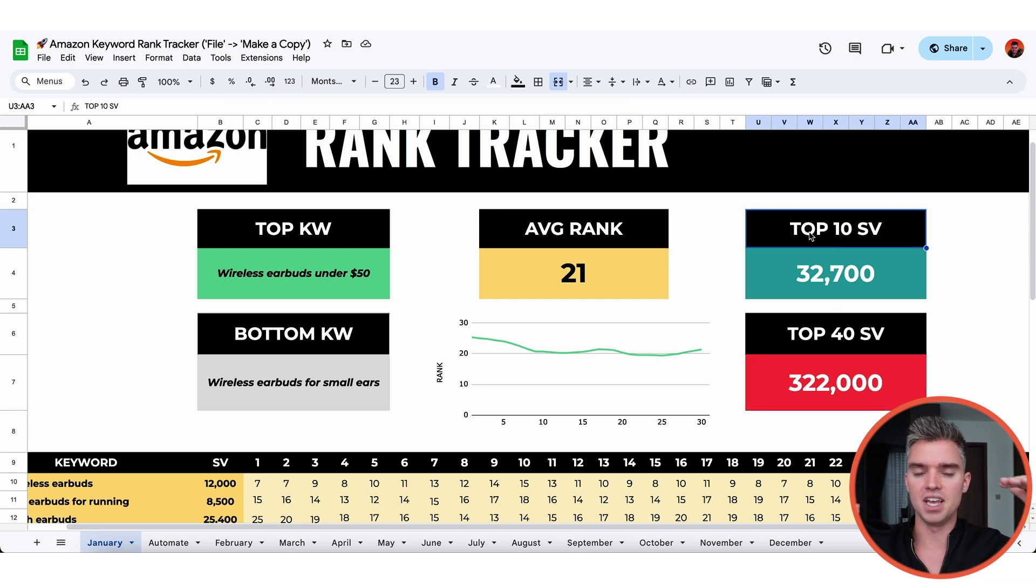
left_click(795, 376)
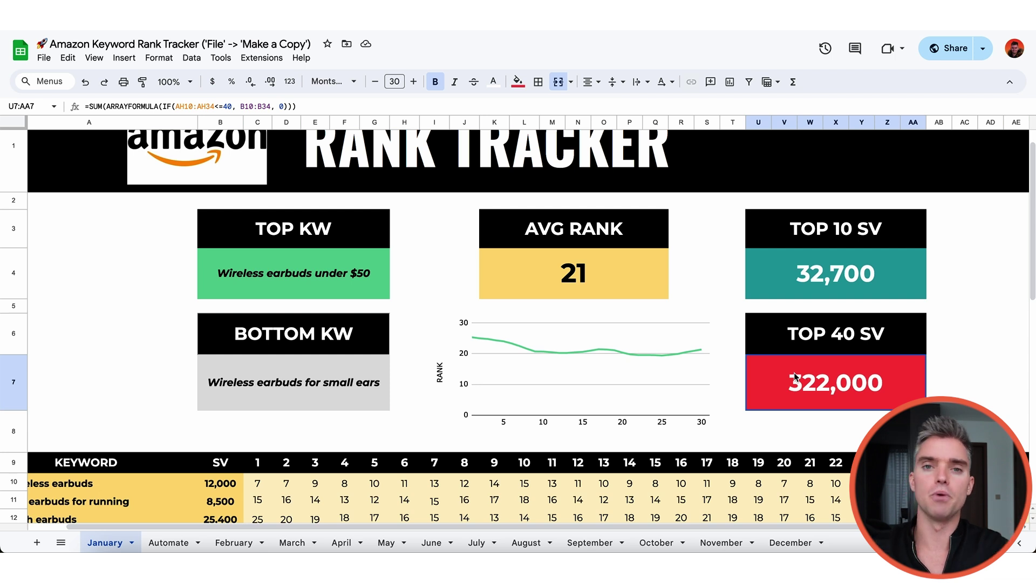
left_click(831, 292)
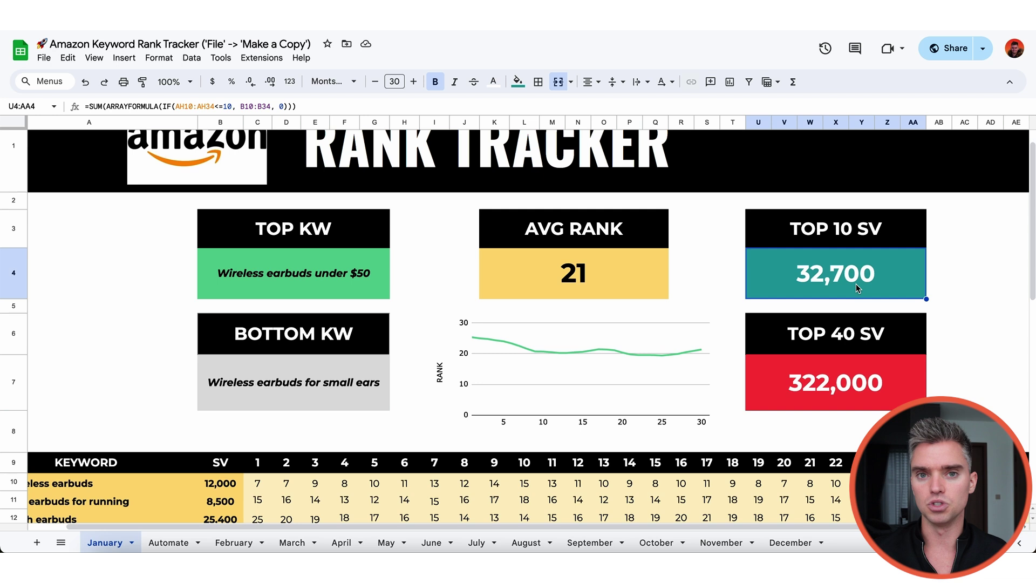
left_click(840, 386)
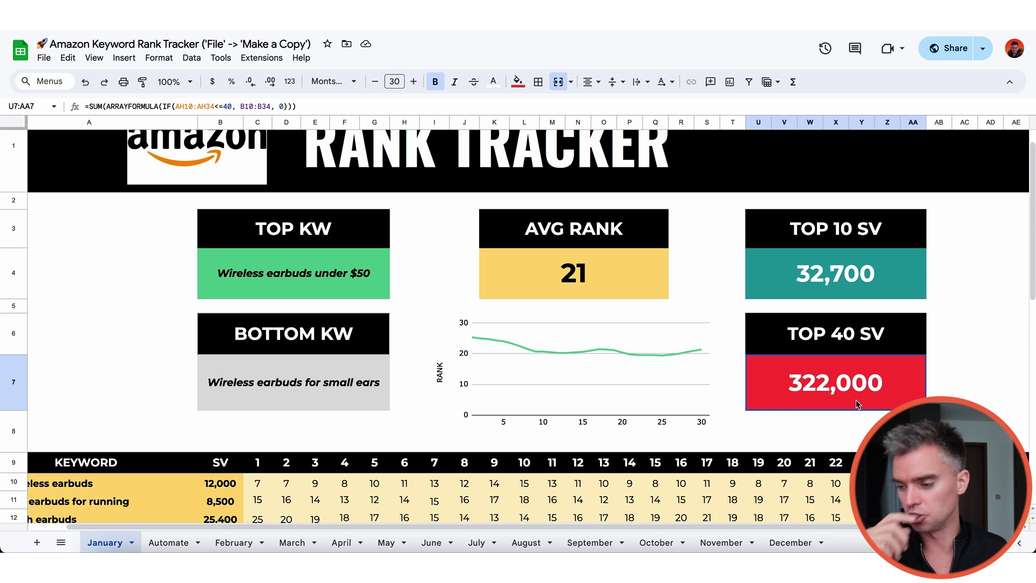
left_click(823, 289)
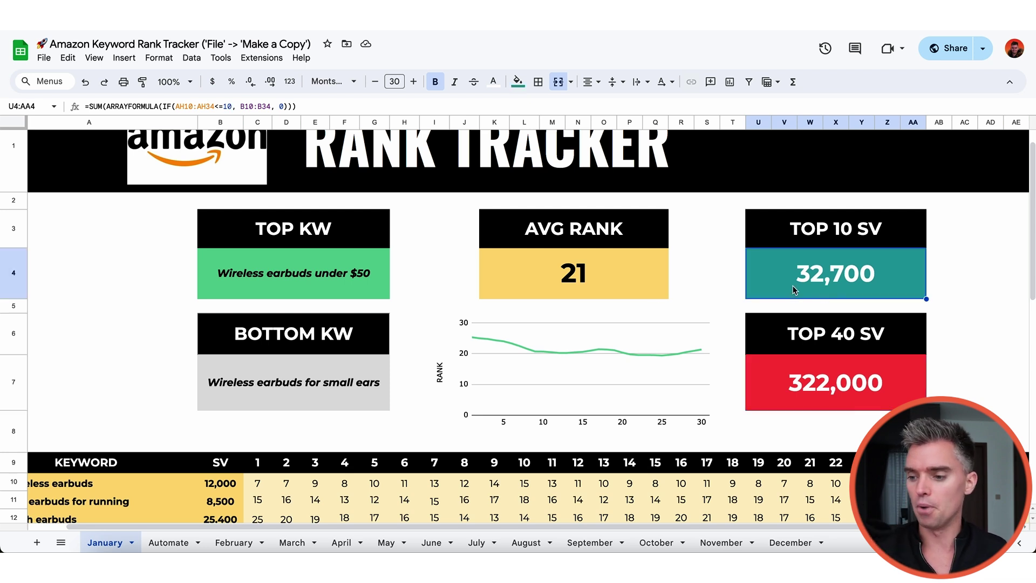
Review the average rank chart again alongside the TOP 10 SV and TOP 40 SV totals
left_click(502, 339)
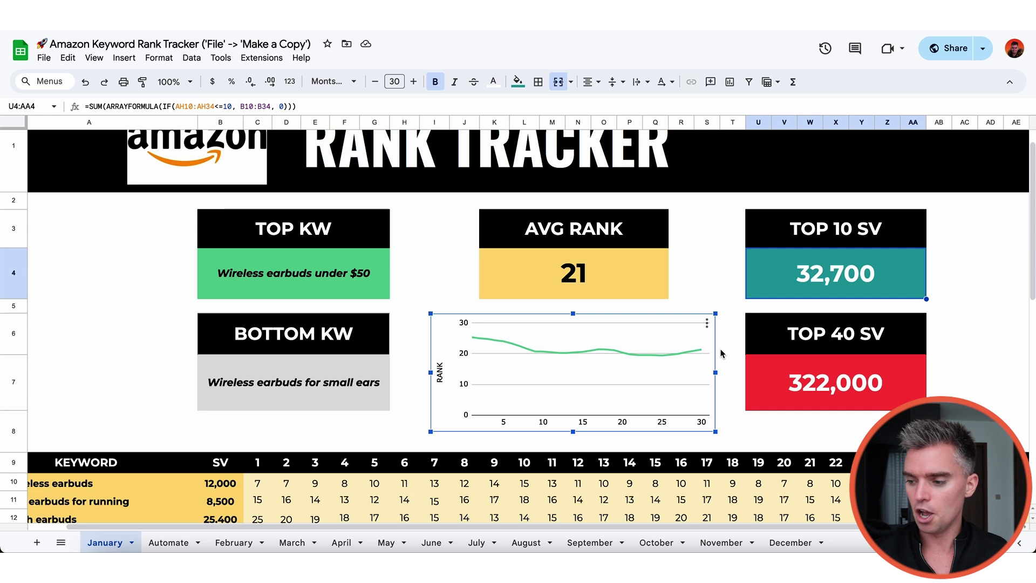
left_click(787, 314)
left_click(820, 280)
left_click(820, 388)
left_click(830, 286)
left_click(829, 381)
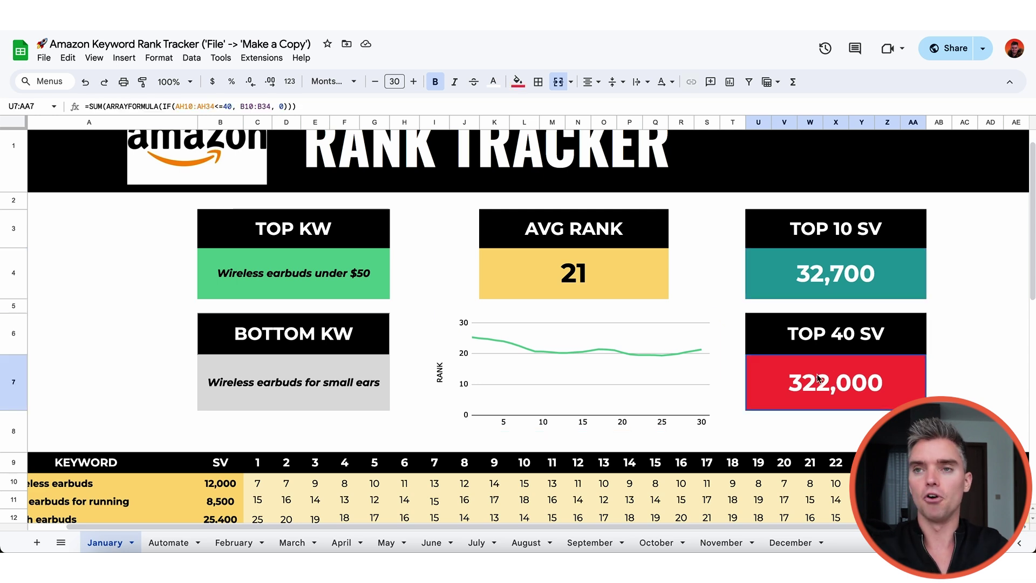